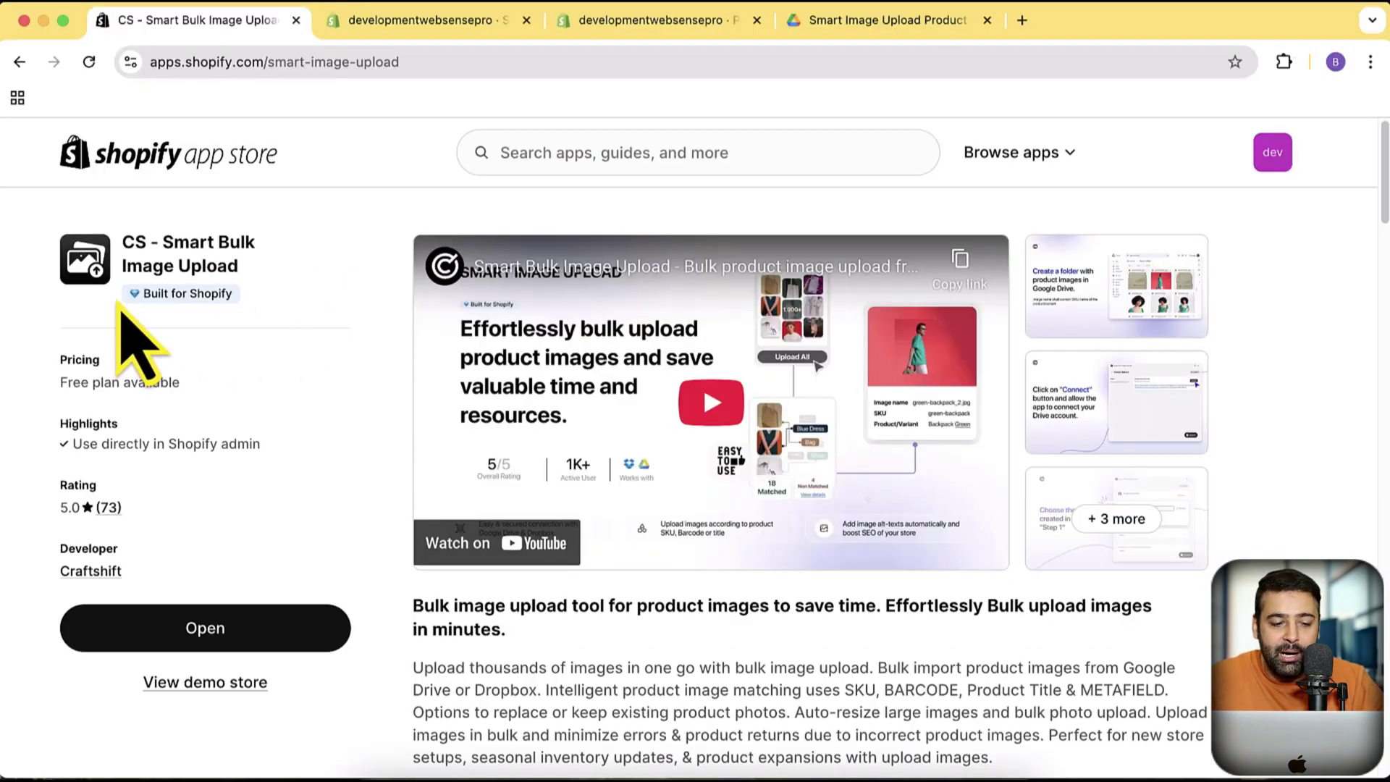
Look over the Smart Image Upload dashboard
mouse_move(151, 244)
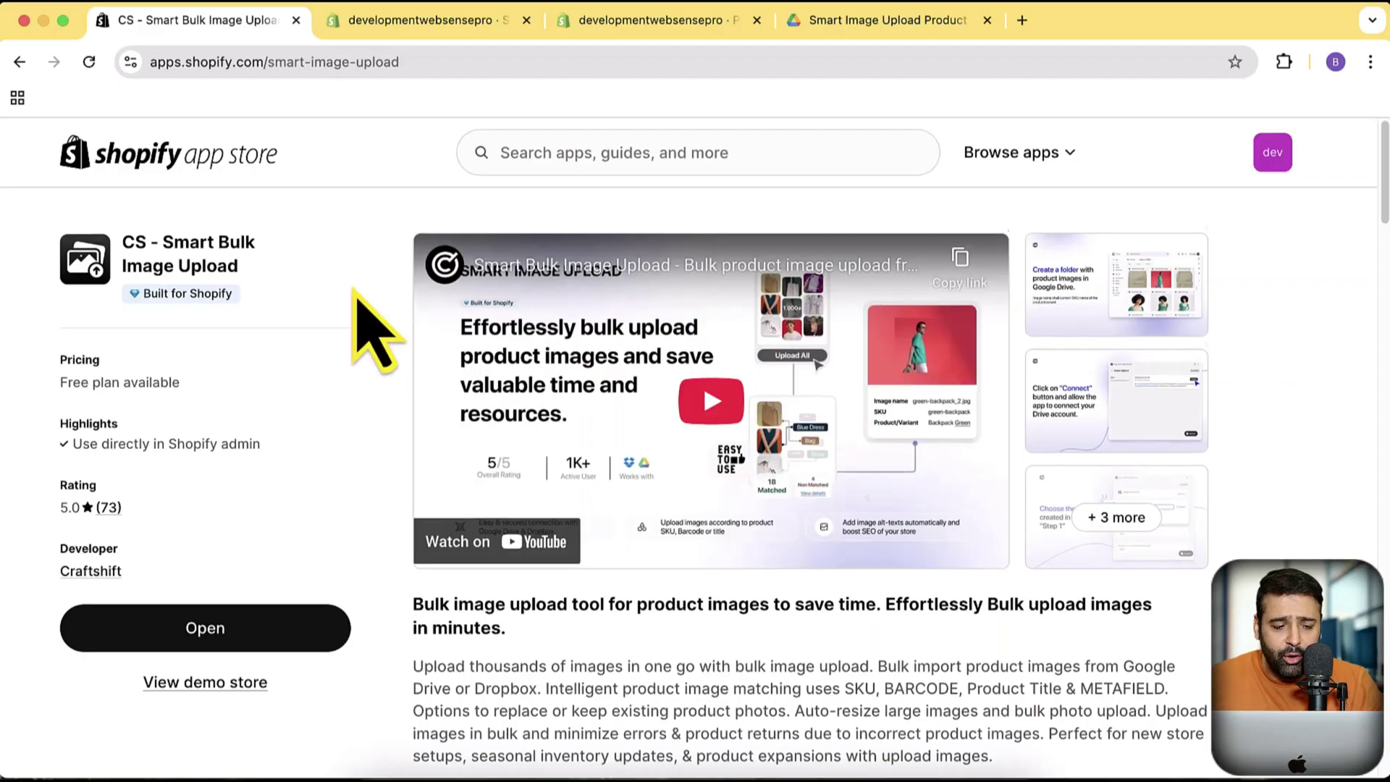
scroll(358, 326, "down", 2)
scroll(365, 370, "up", 2)
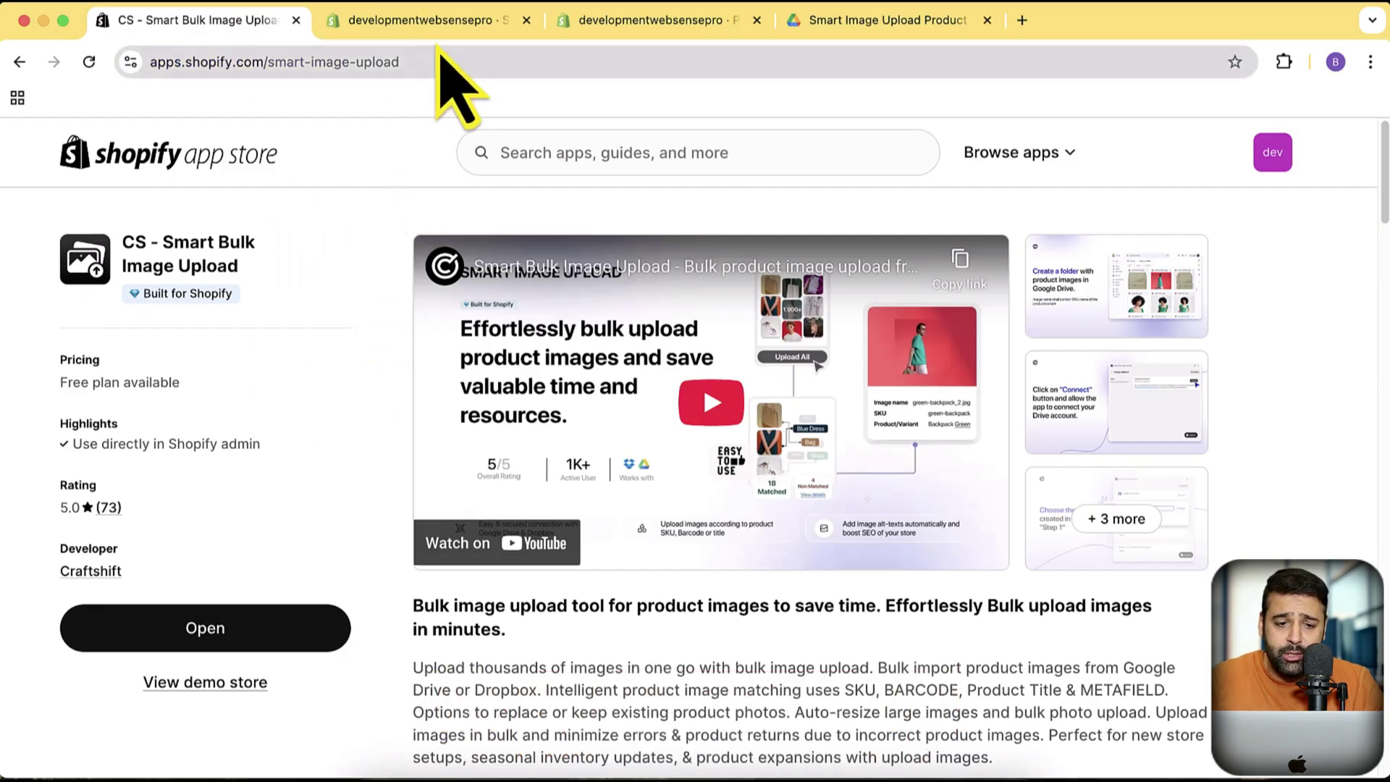
left_click(405, 21)
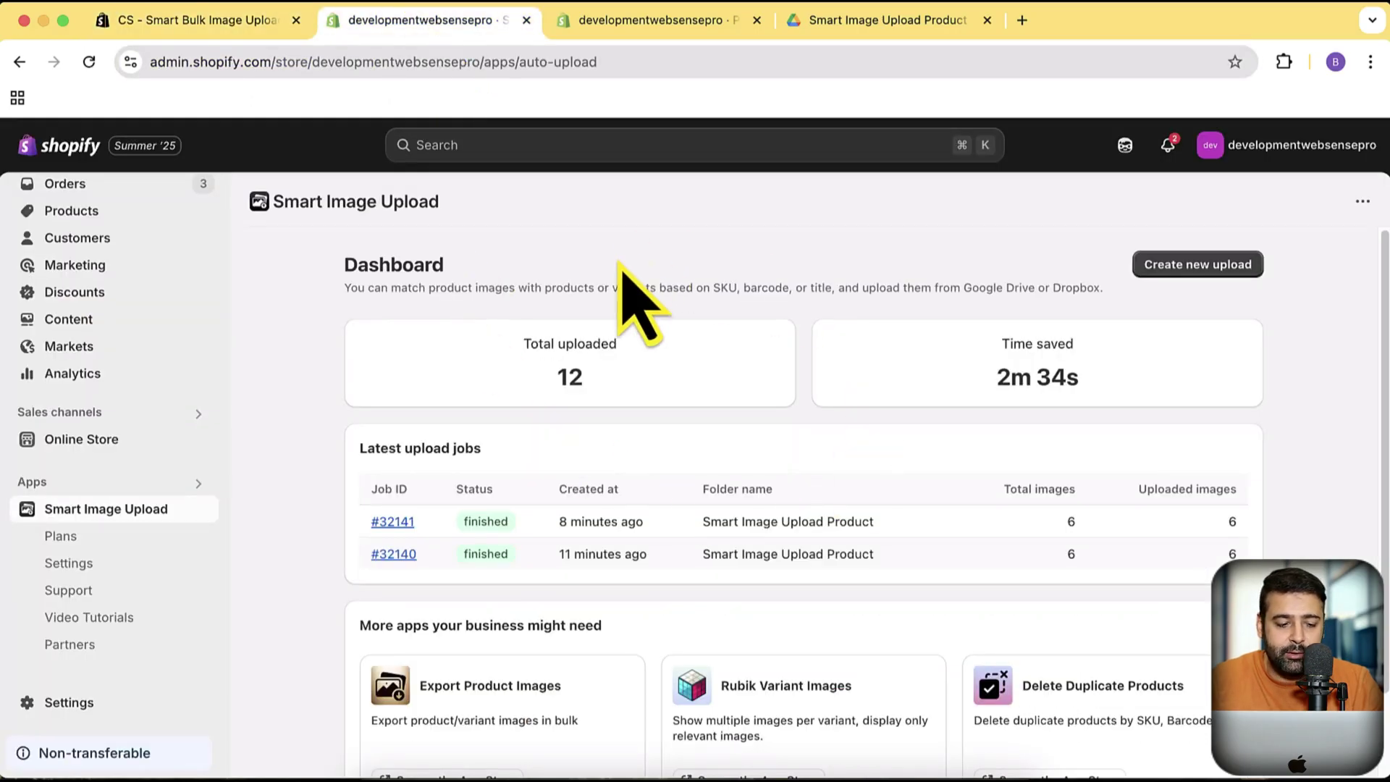
scroll(645, 434, "down", 1)
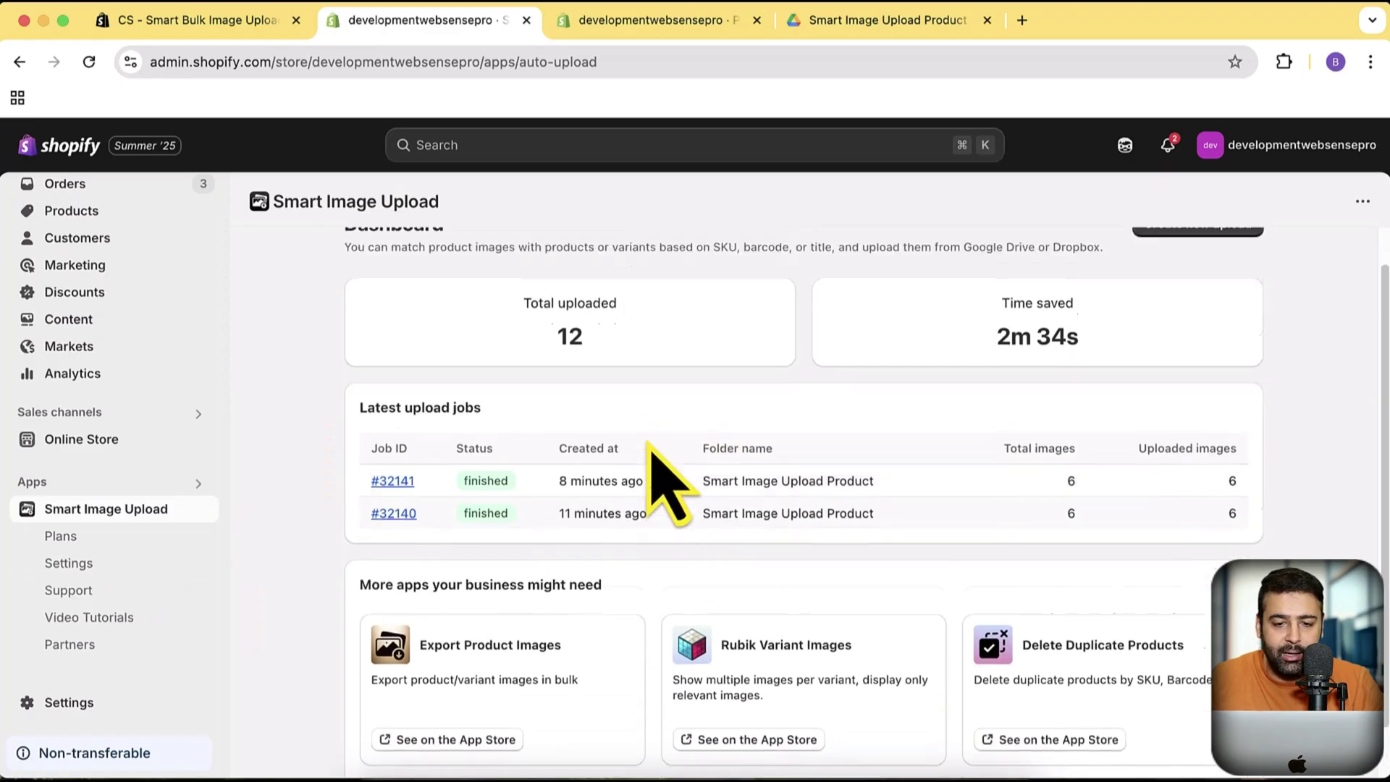
scroll(658, 477, "up", 2)
Browse the product photos in the Smart Image Upload Product Drive folder, then bring up the Shopify Products list
left_click(832, 25)
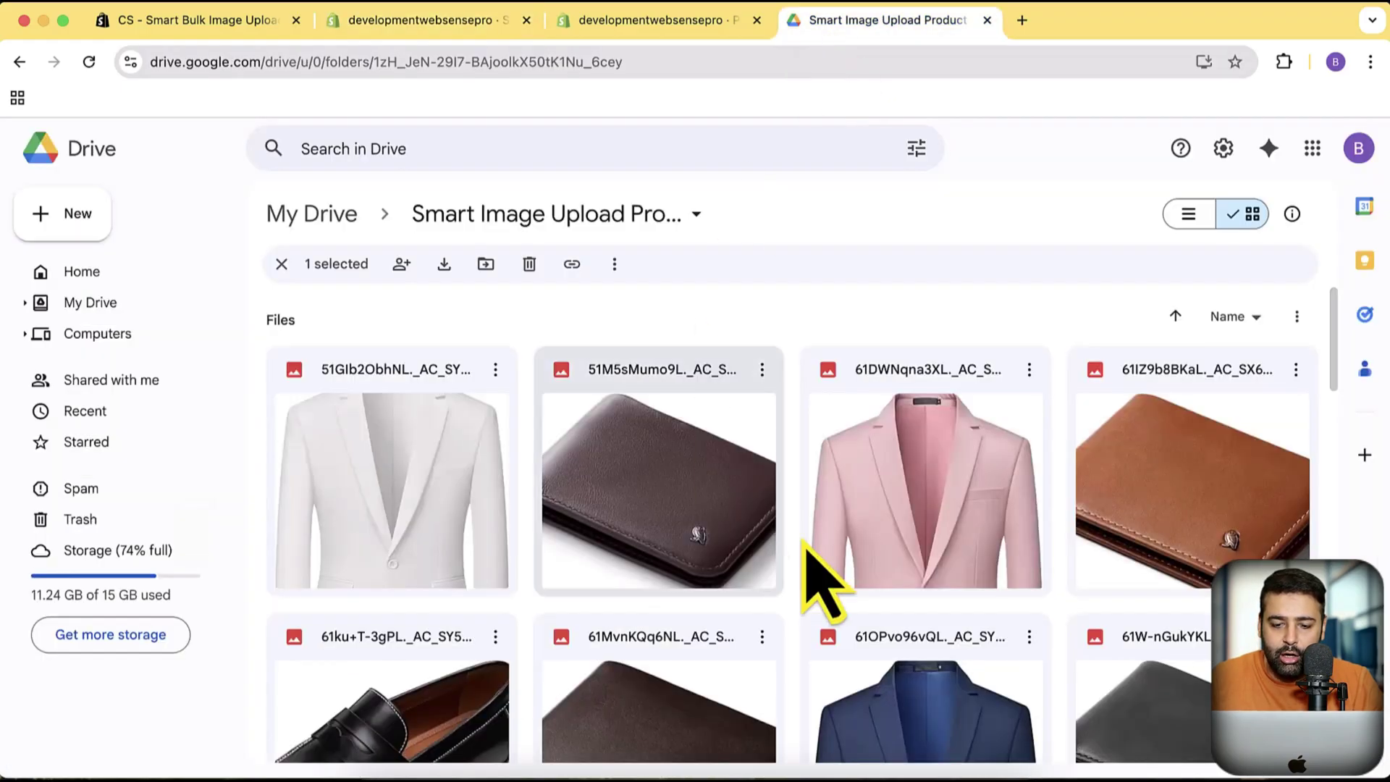
scroll(967, 335, "down", 10)
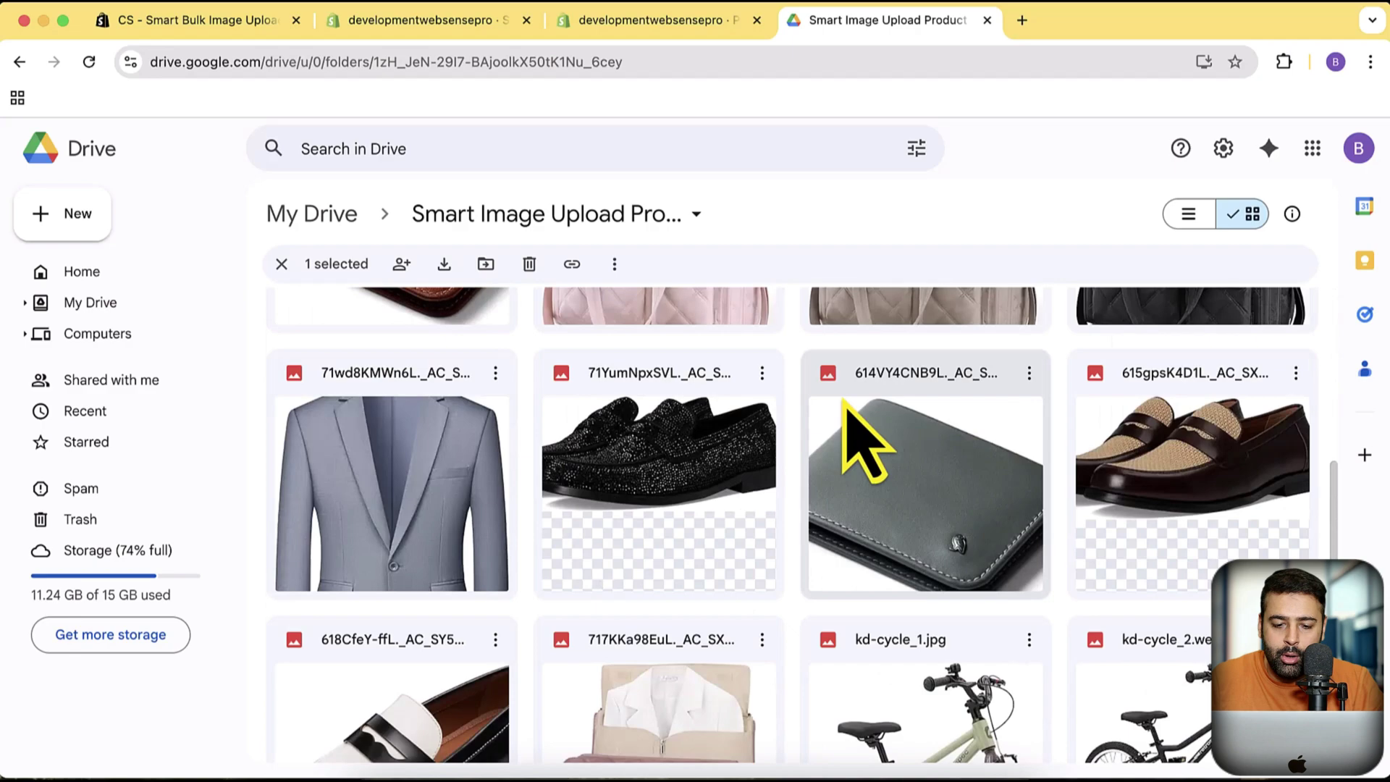
scroll(843, 403, "down", 15)
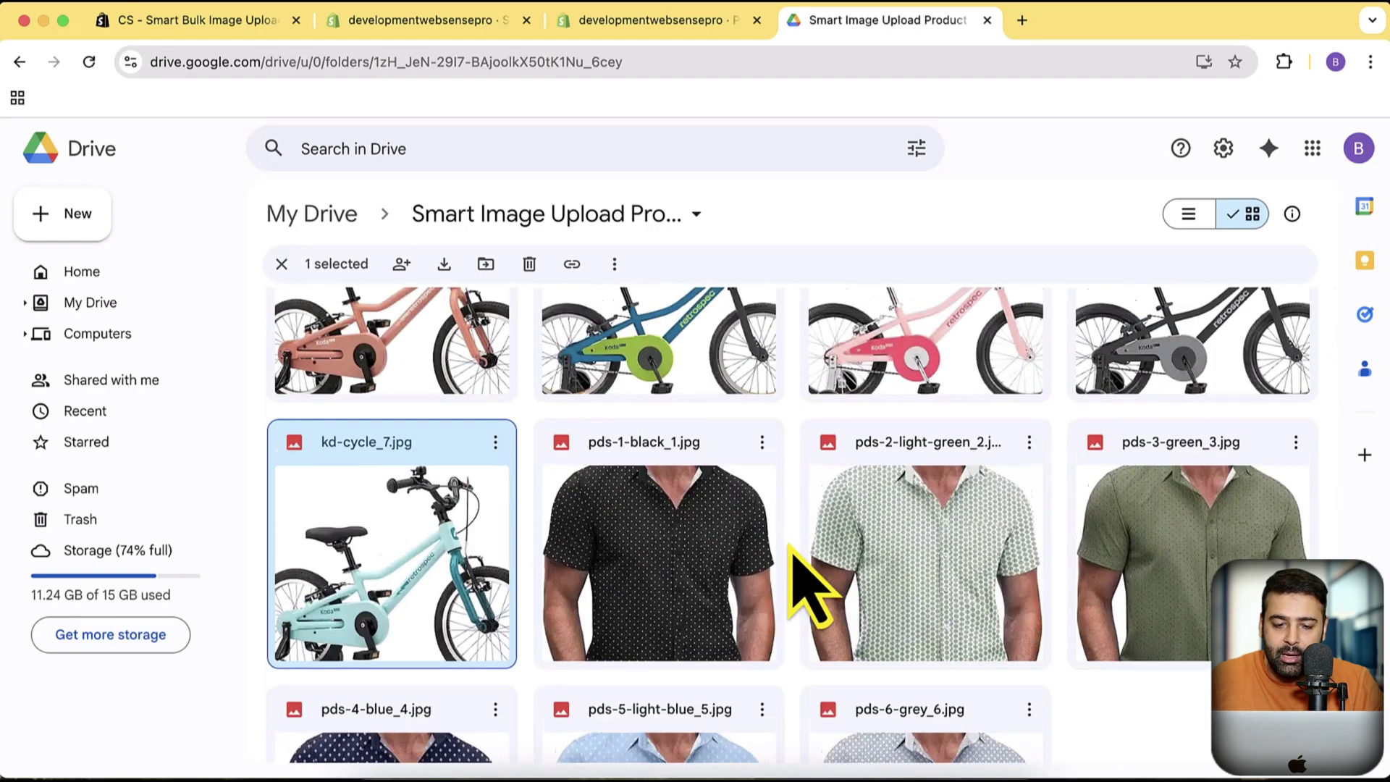
scroll(793, 550, "up", 10)
left_click(691, 21)
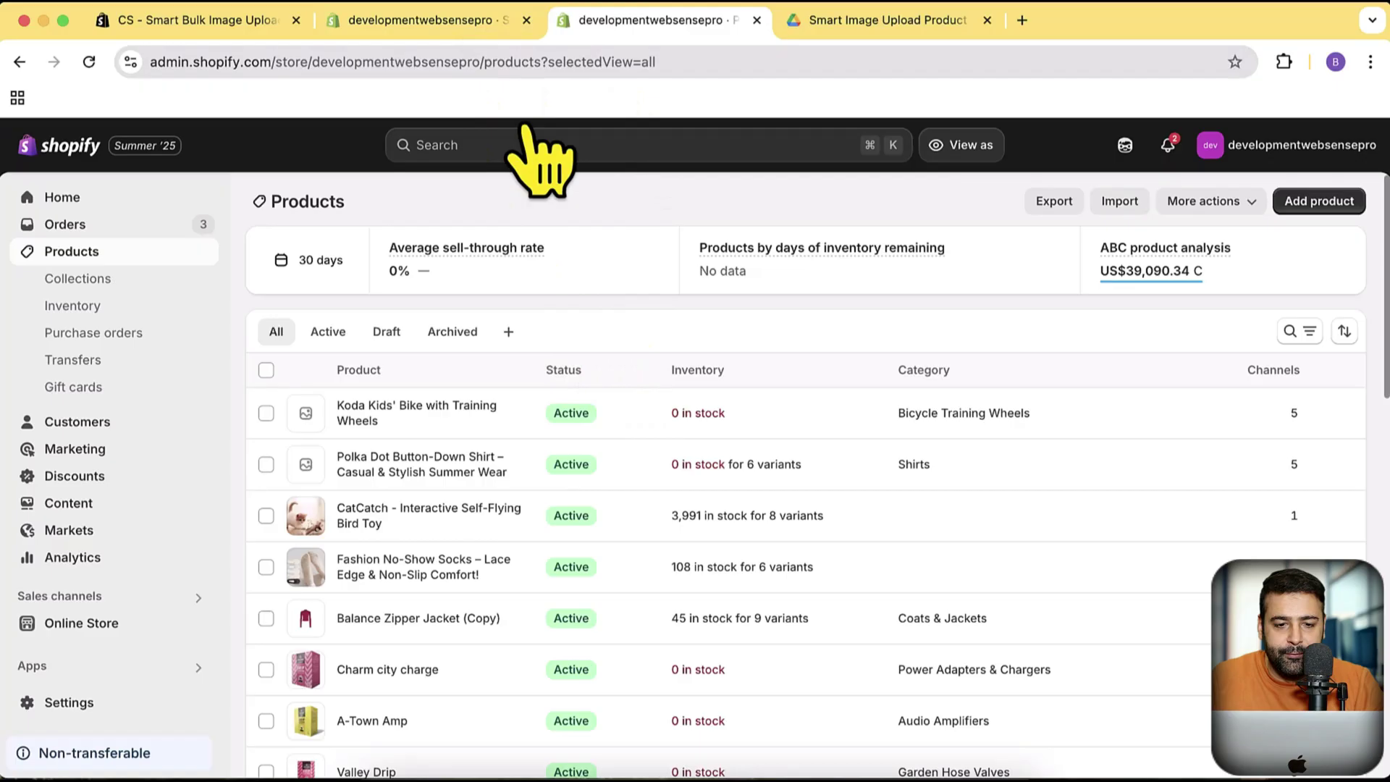
Return to the Smart Image Upload dashboard showing 12 images uploaded and two finished 6-image jobs
left_click(495, 27)
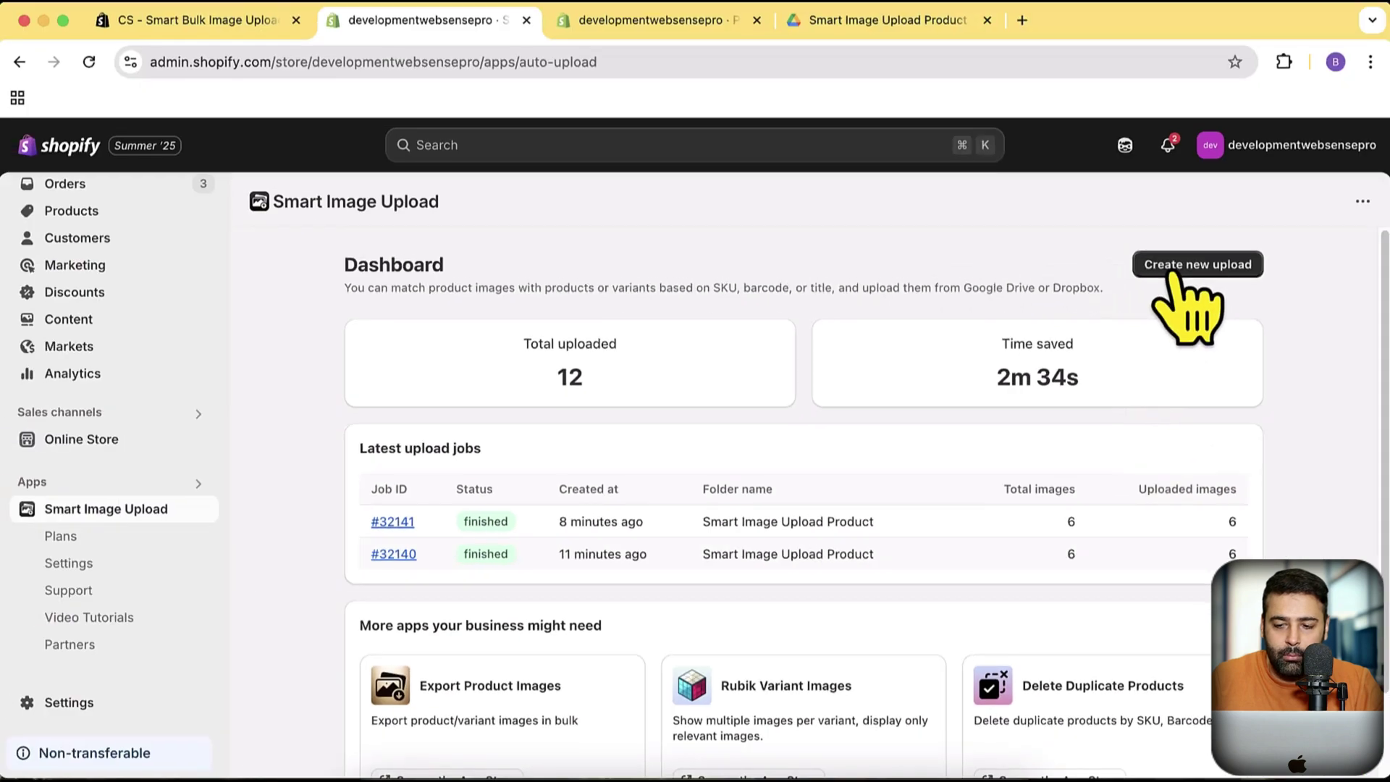
Start a new image upload after checking the connected Drive account
left_click(1187, 267)
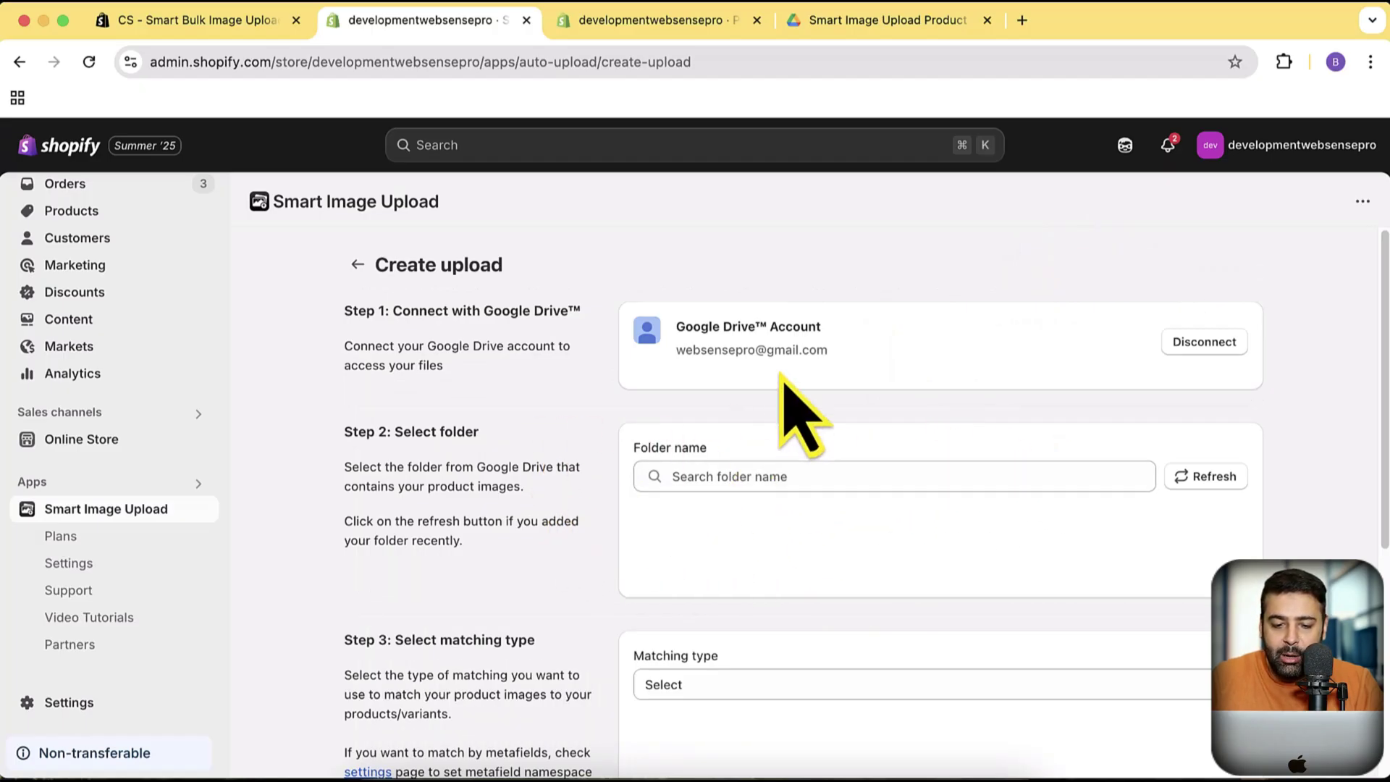
triple_click(789, 349)
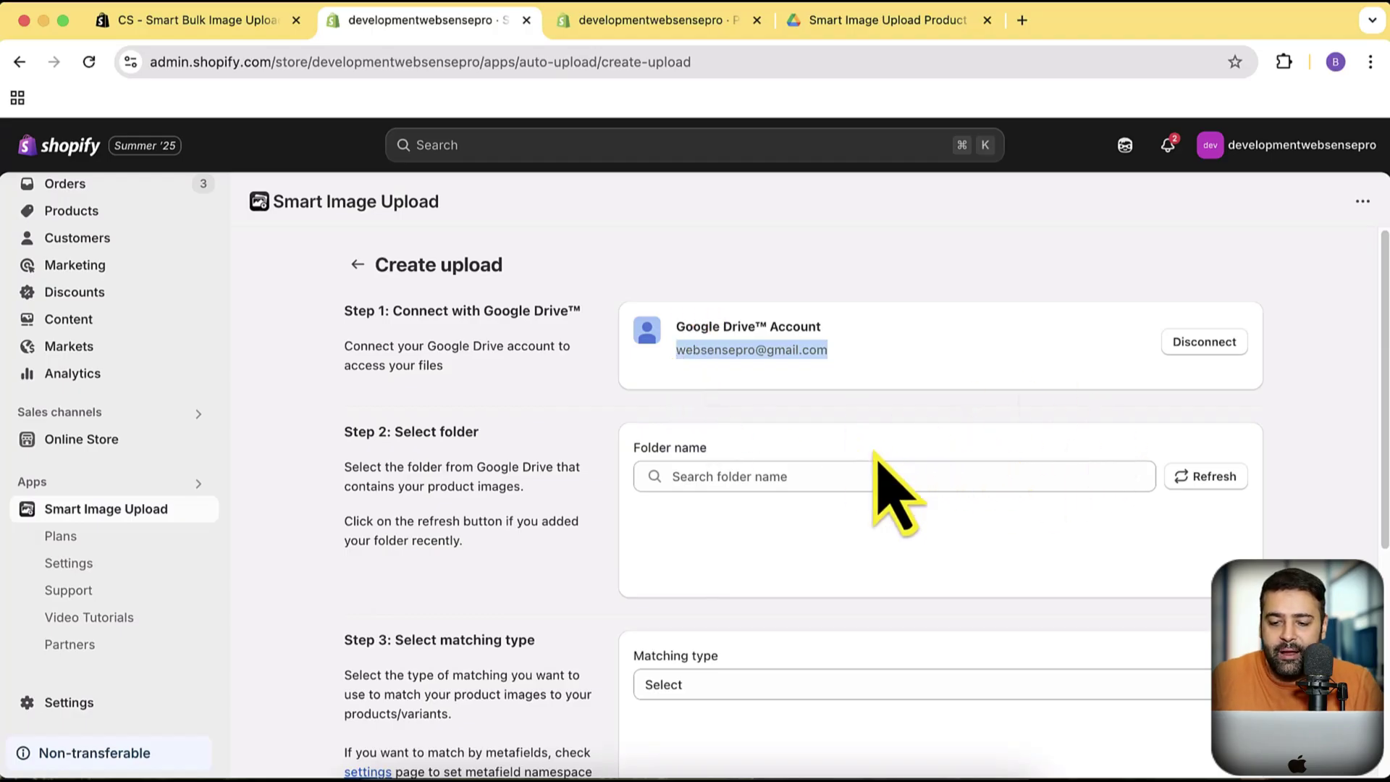
left_click(361, 265)
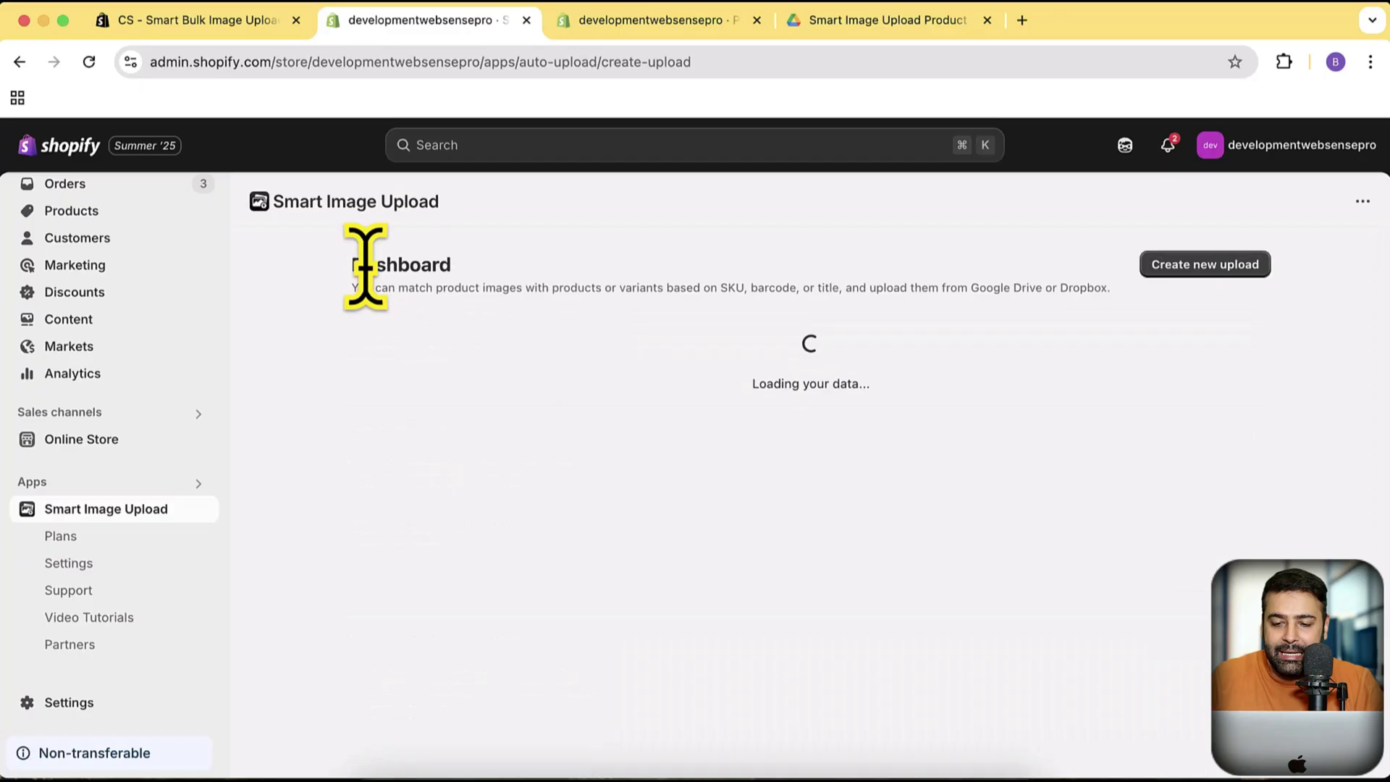
left_click(1190, 270)
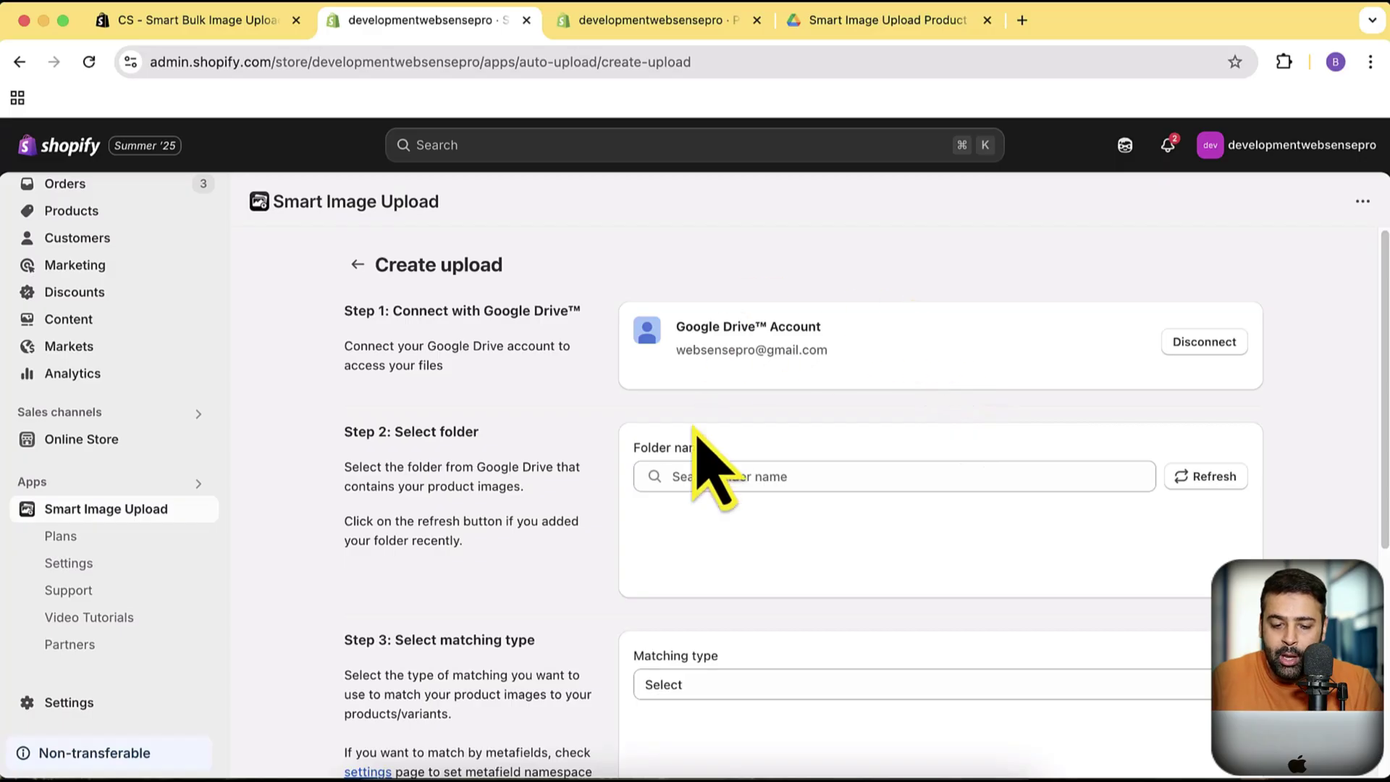
Search 'sma' and select the Smart Image Upload Product folder, which finds 31 images
left_click(791, 474)
type("sma")
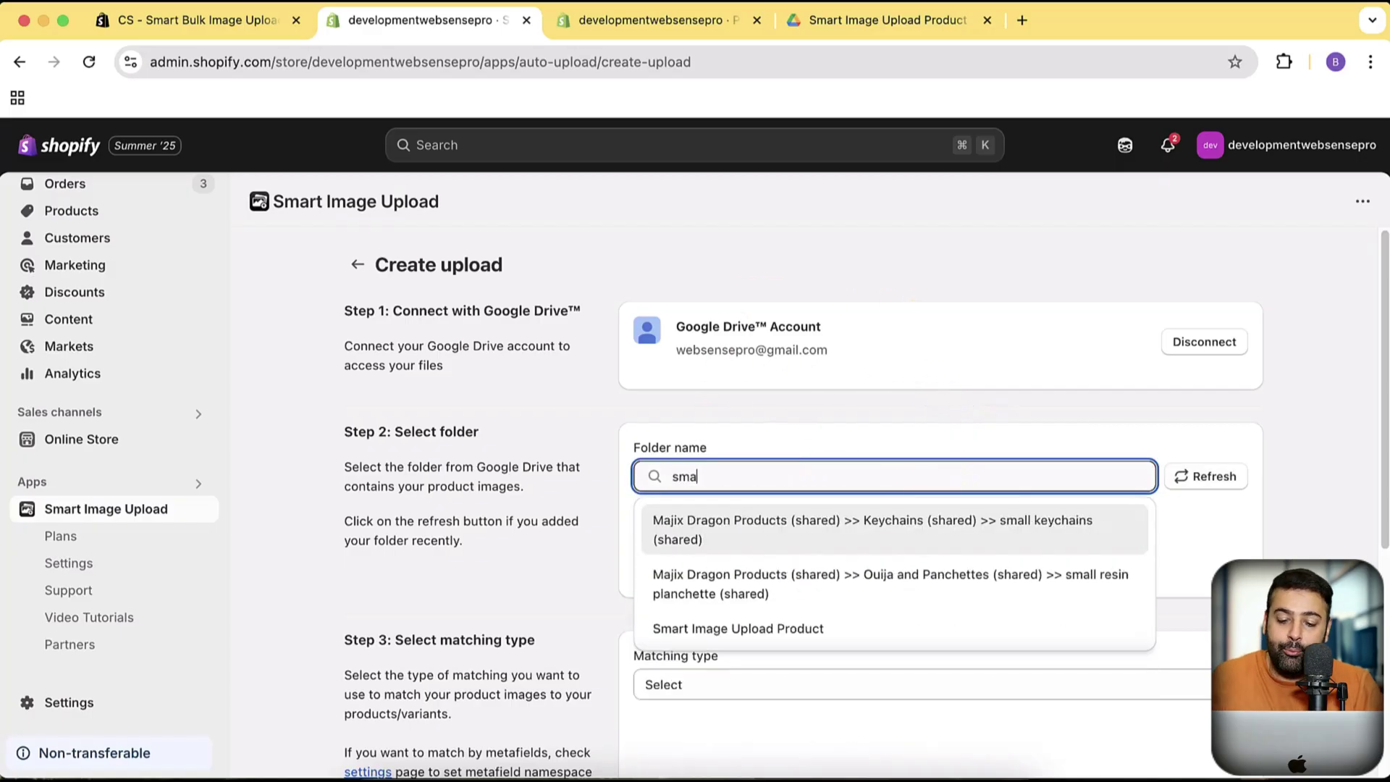
left_click(822, 628)
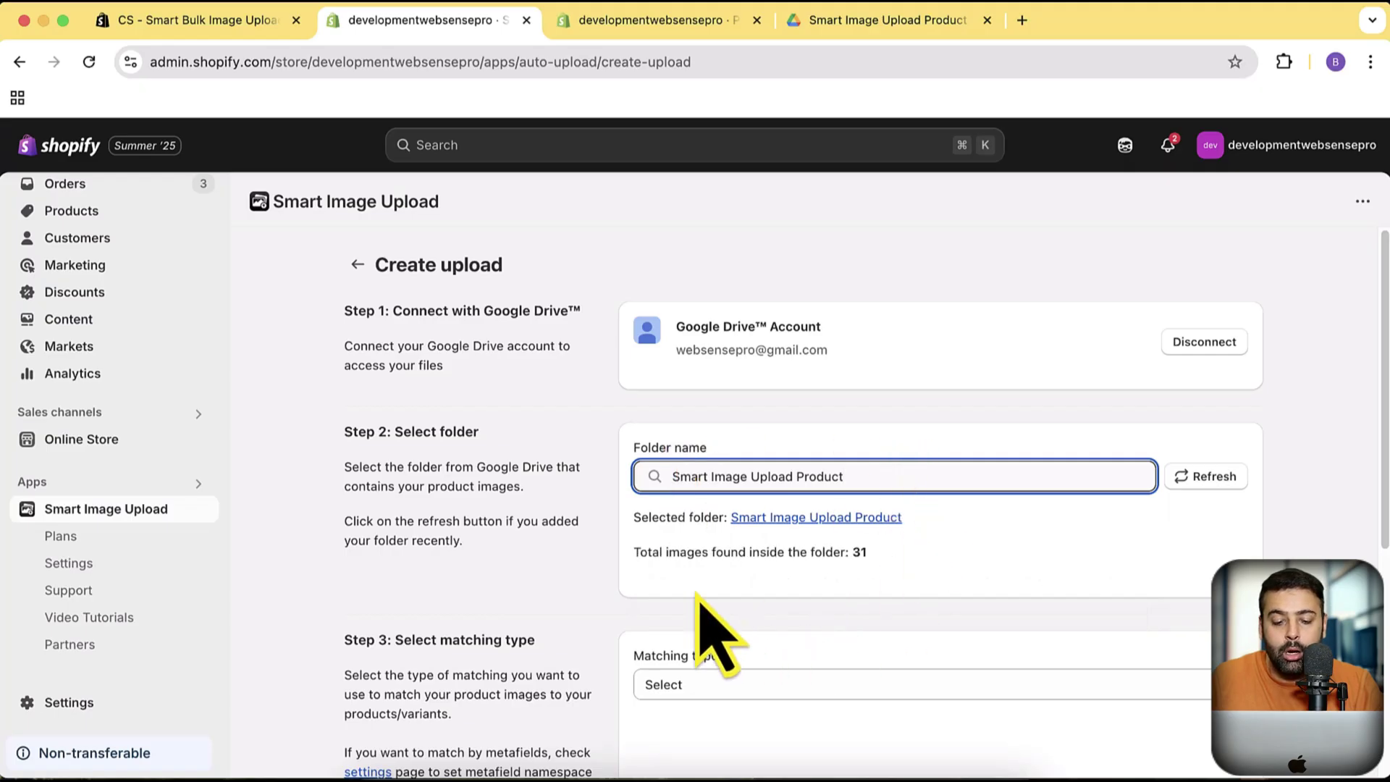
left_click(639, 553)
left_click_drag(639, 554, 885, 558)
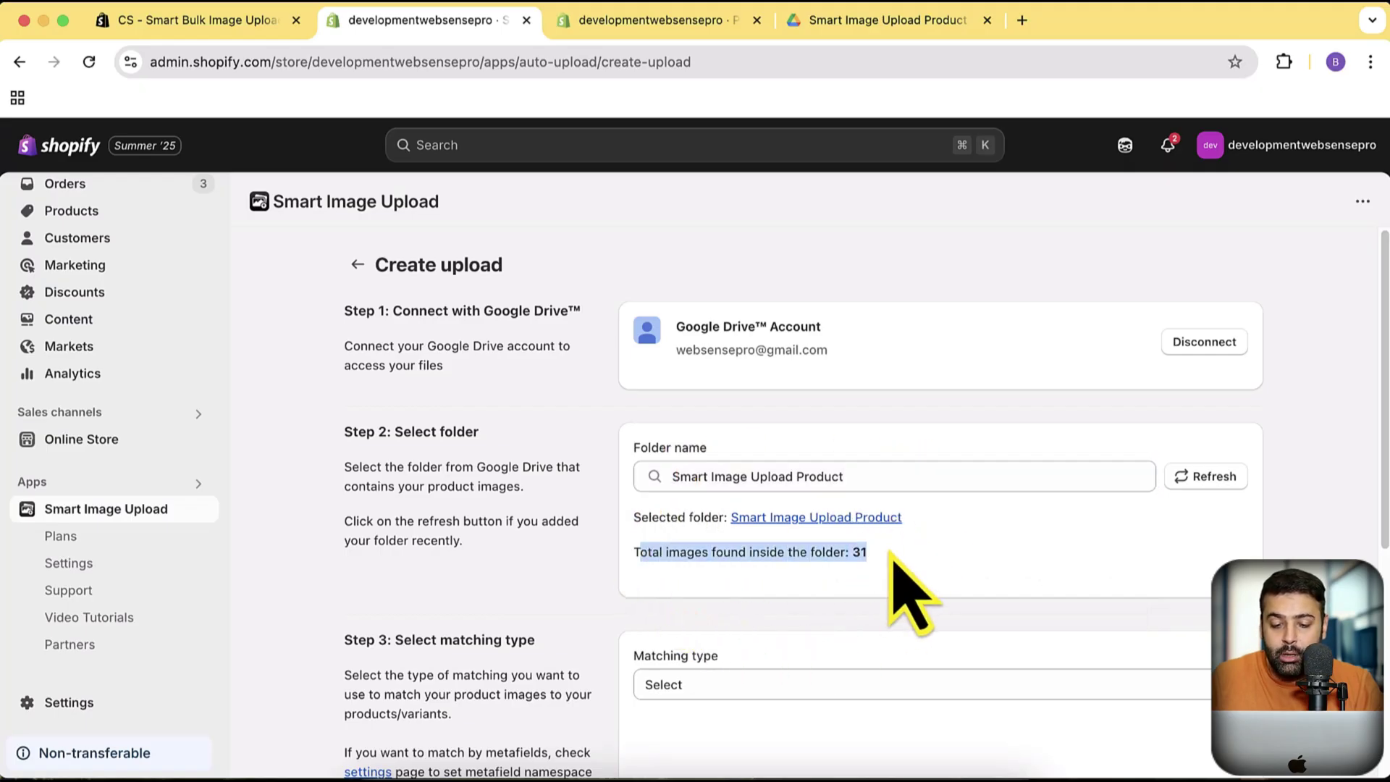
left_click(884, 558)
scroll(926, 405, "down", 3)
scroll(931, 367, "down", 2)
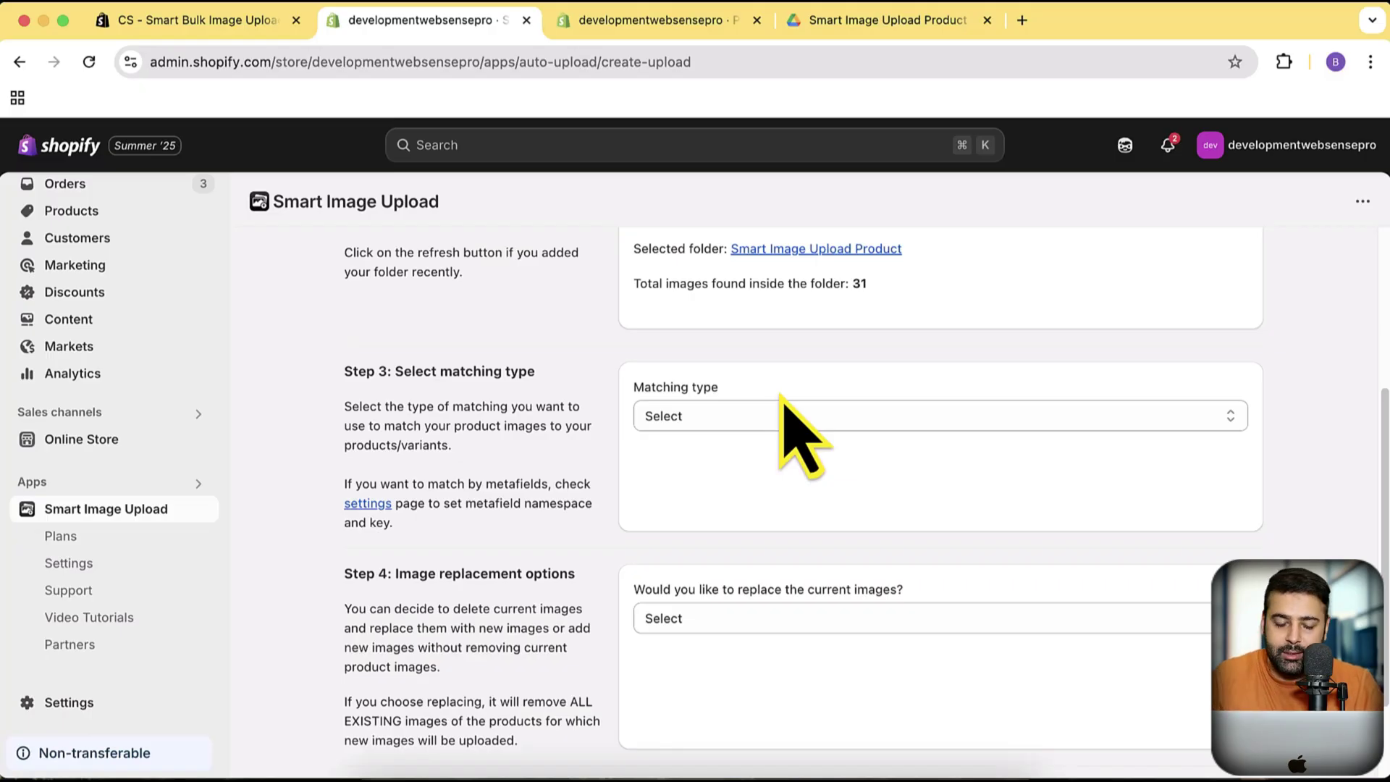
Bring up the Matching type dropdown to see the image-to-product matching options
left_click(776, 417)
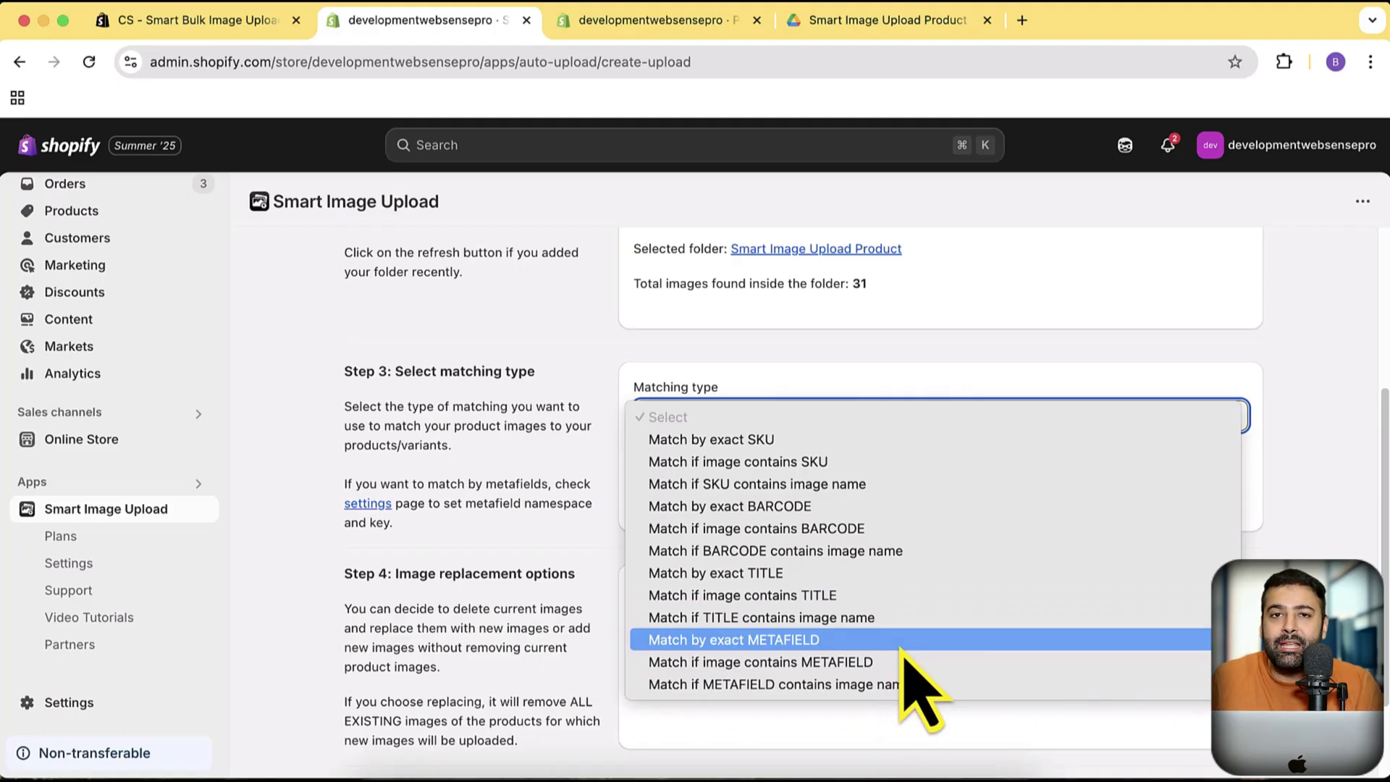
left_click(748, 400)
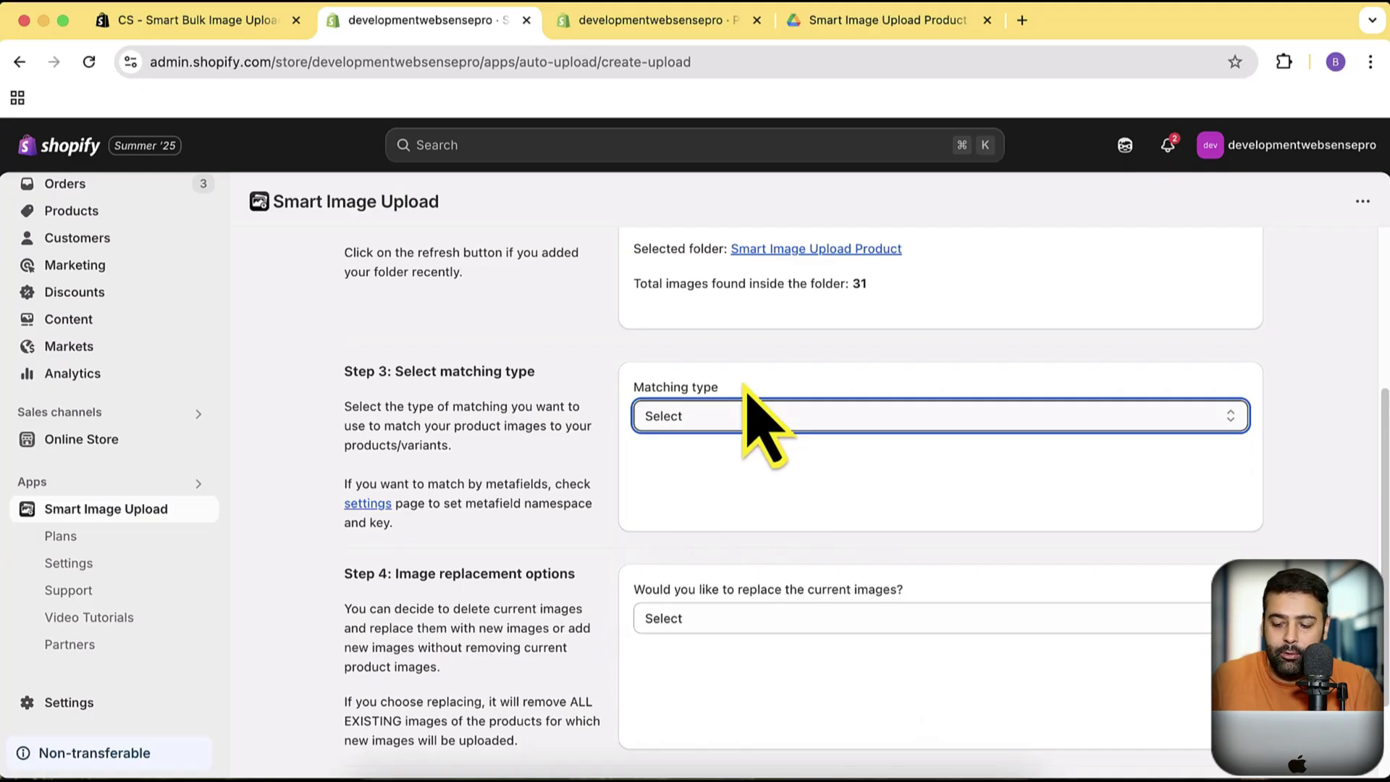
left_click(1336, 753)
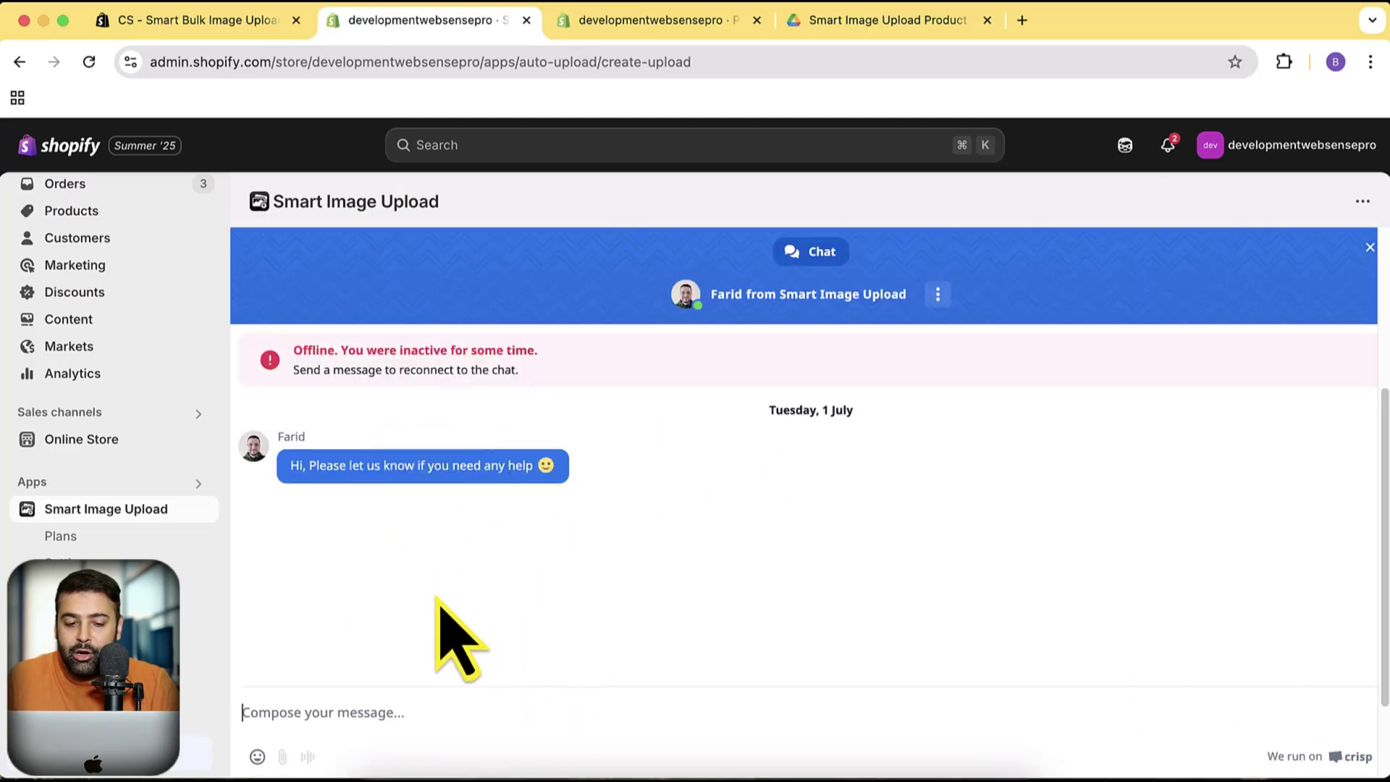
left_click(1369, 247)
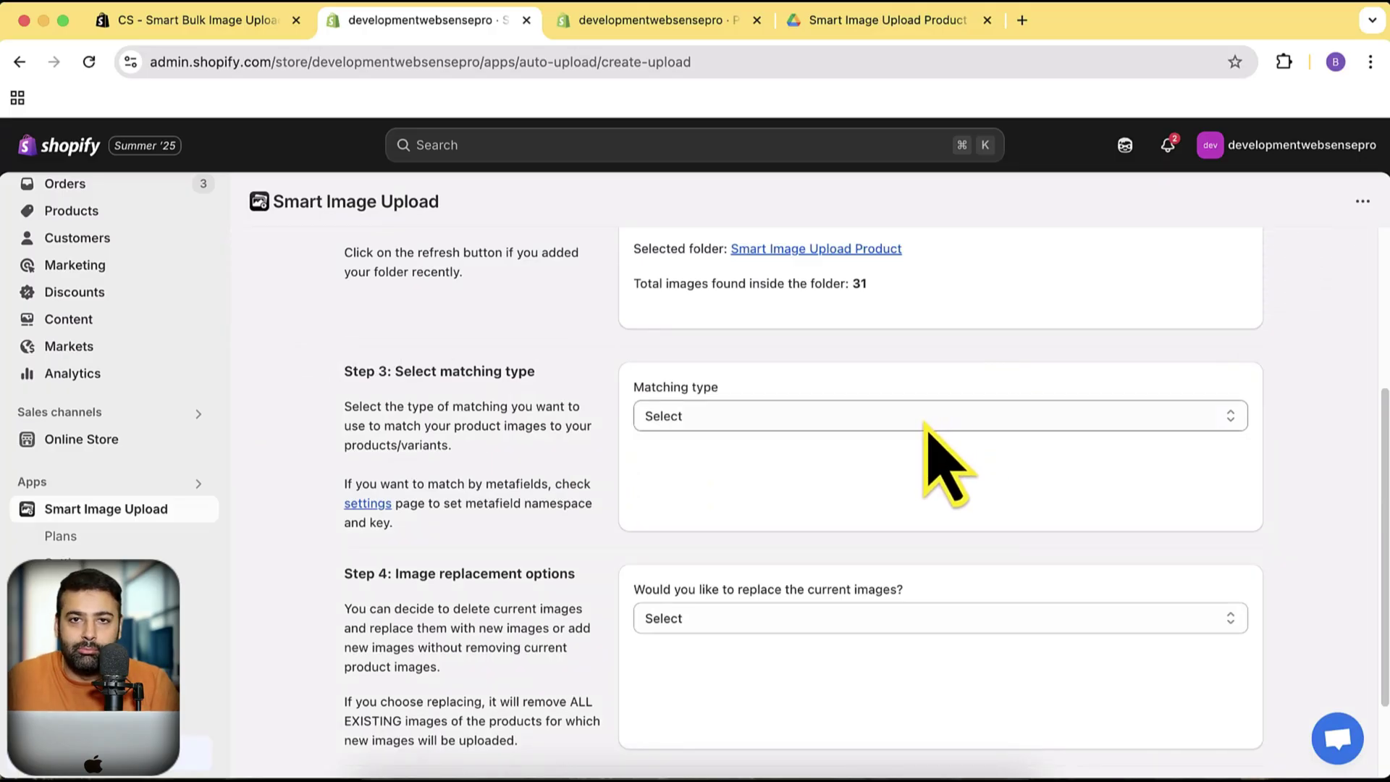
left_click(801, 418)
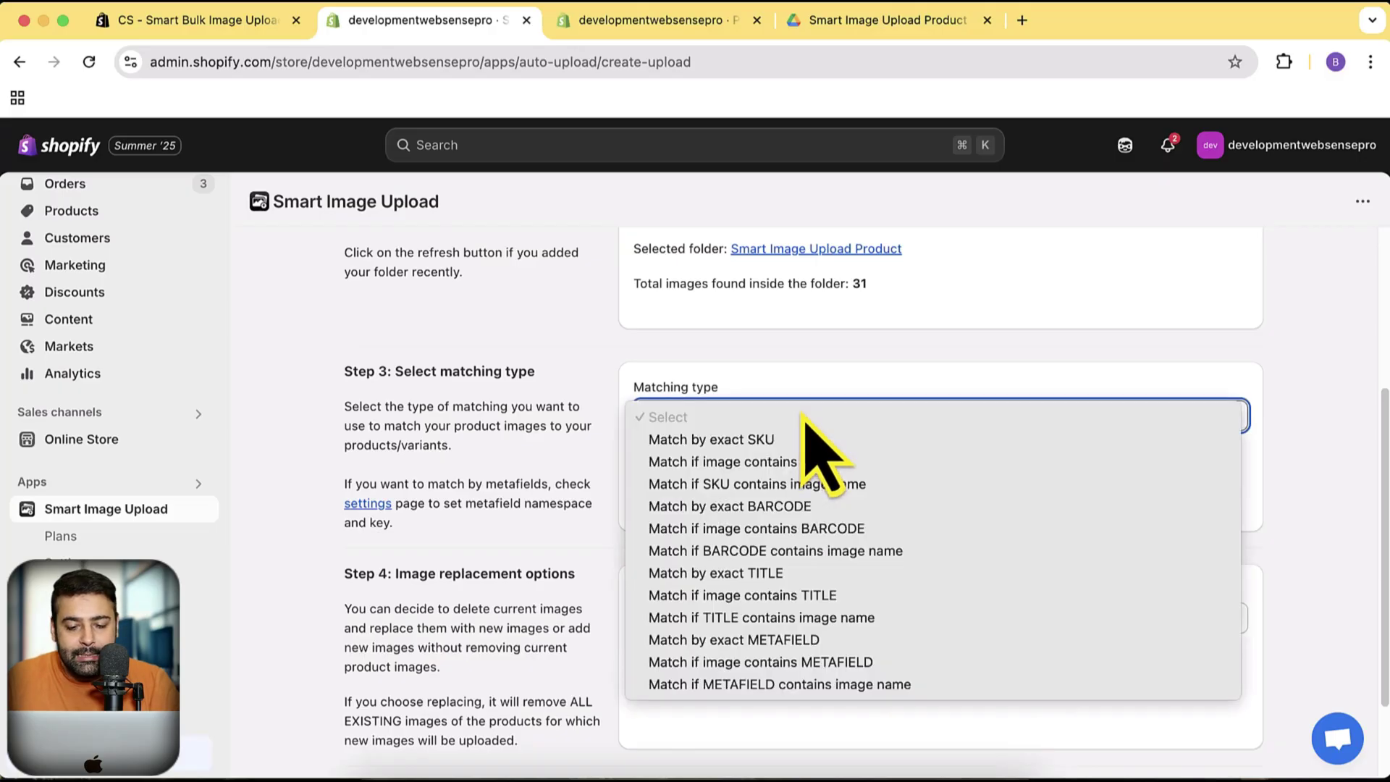
Set matching to 'Match if image contains SKU' and choose 'Don't replace existing images'
left_click(699, 466)
scroll(1256, 512, "down", 2)
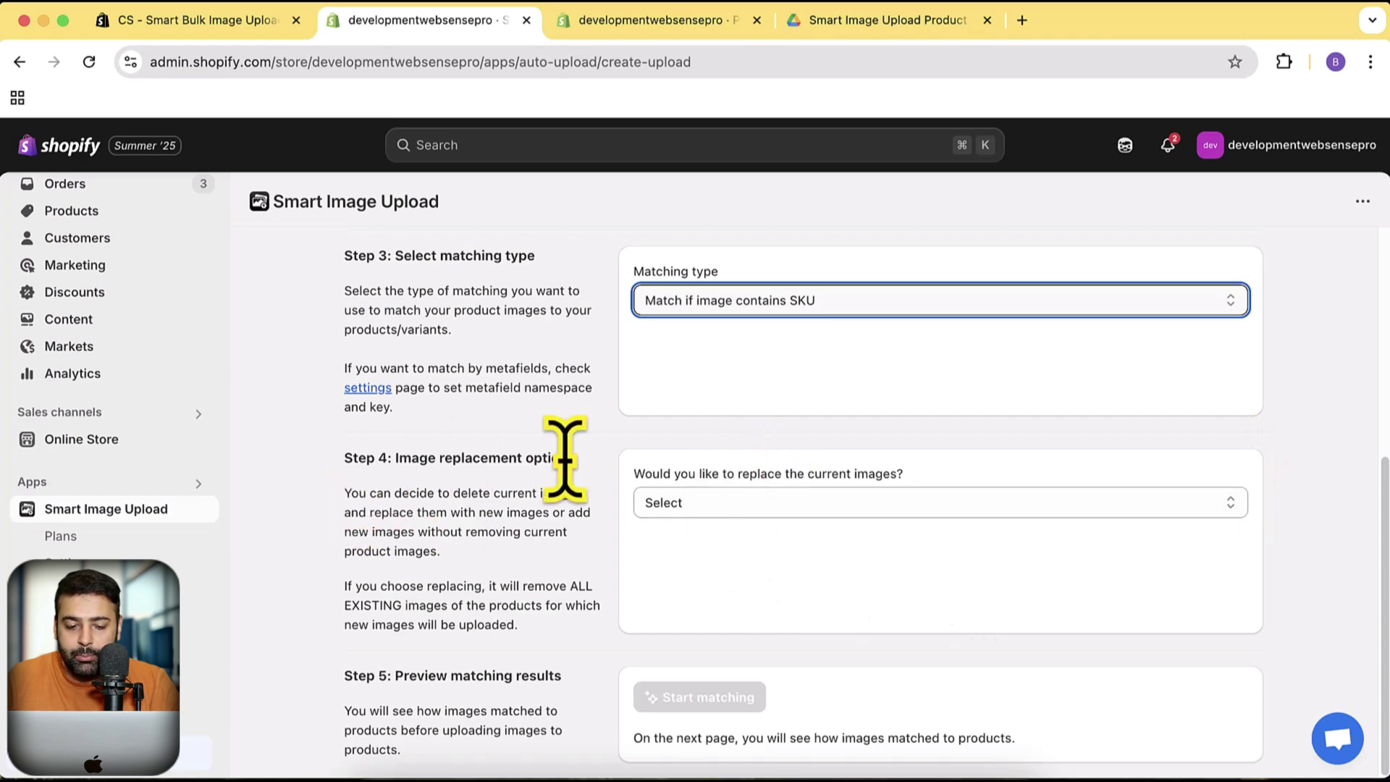
left_click(872, 510)
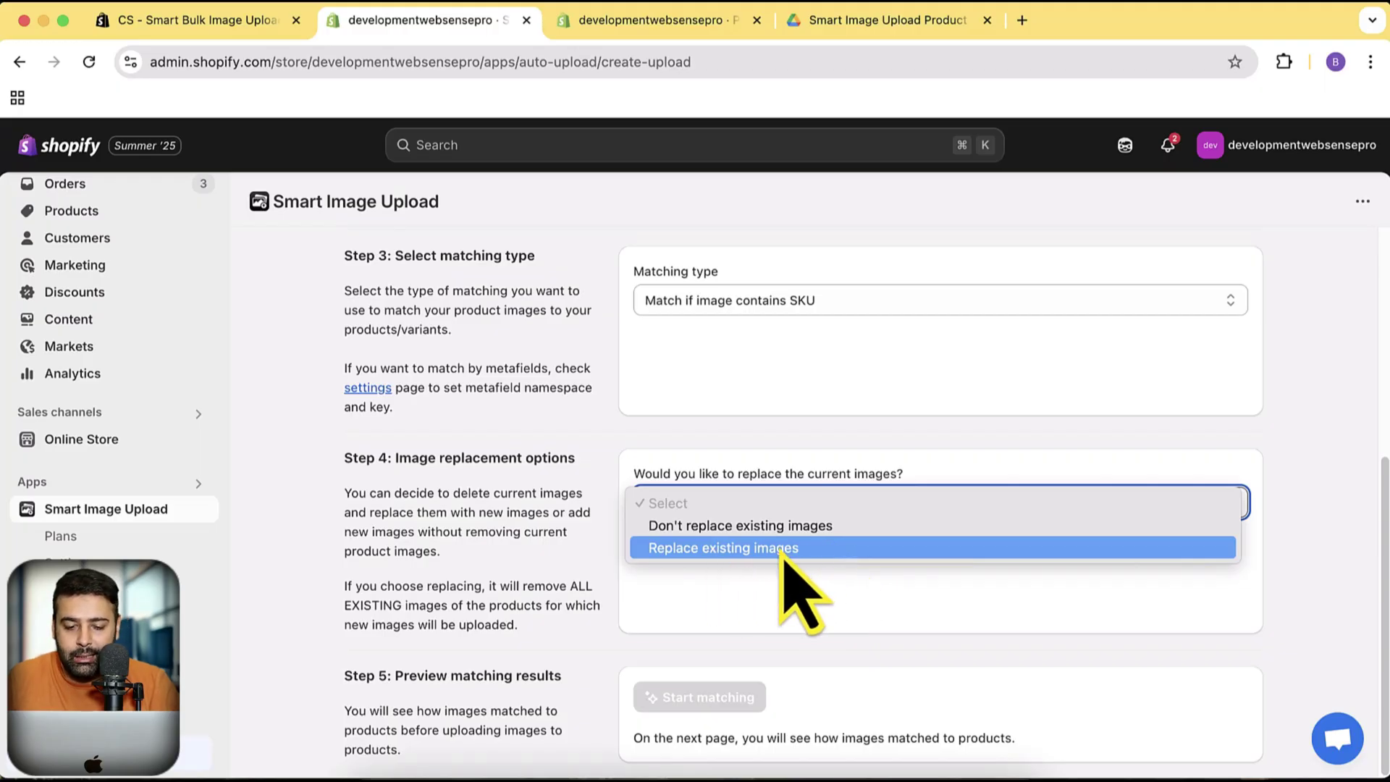
key("Up")
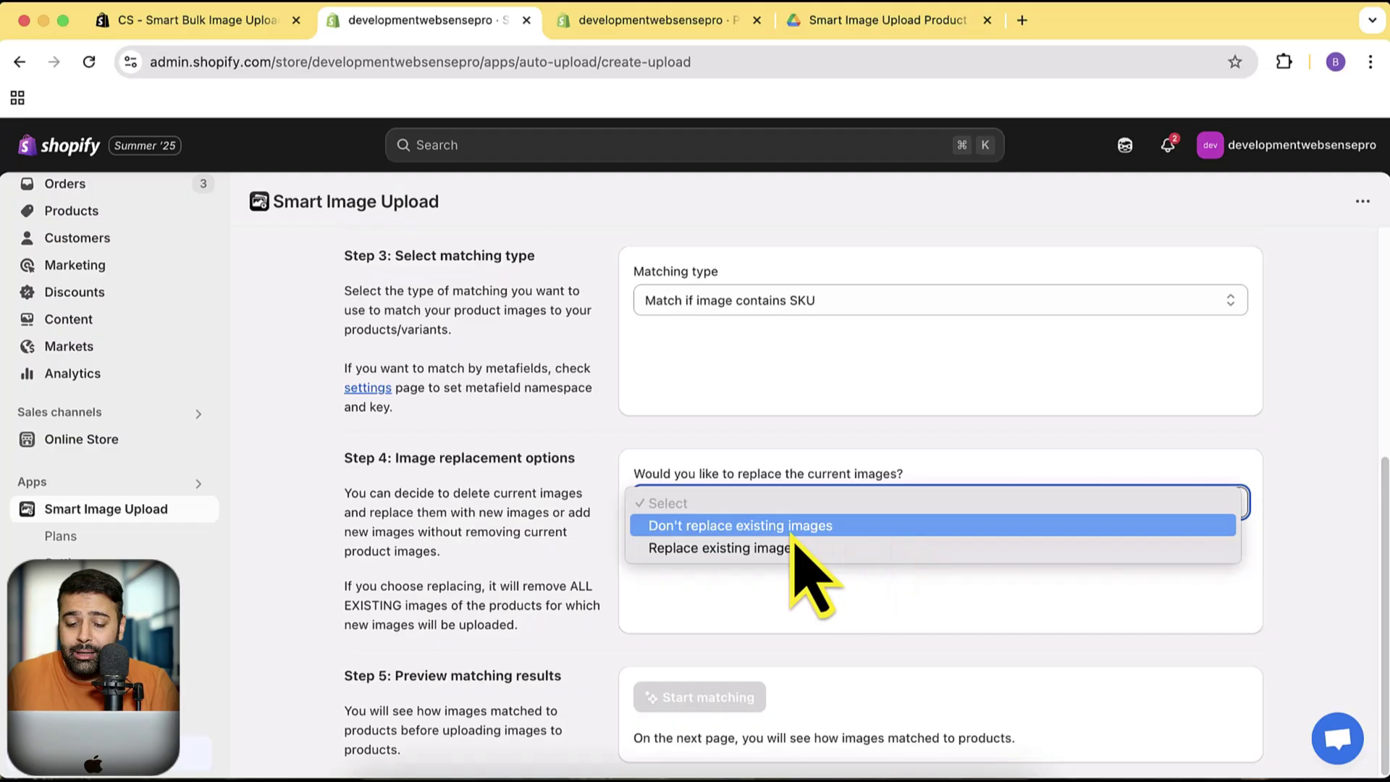
key("Return")
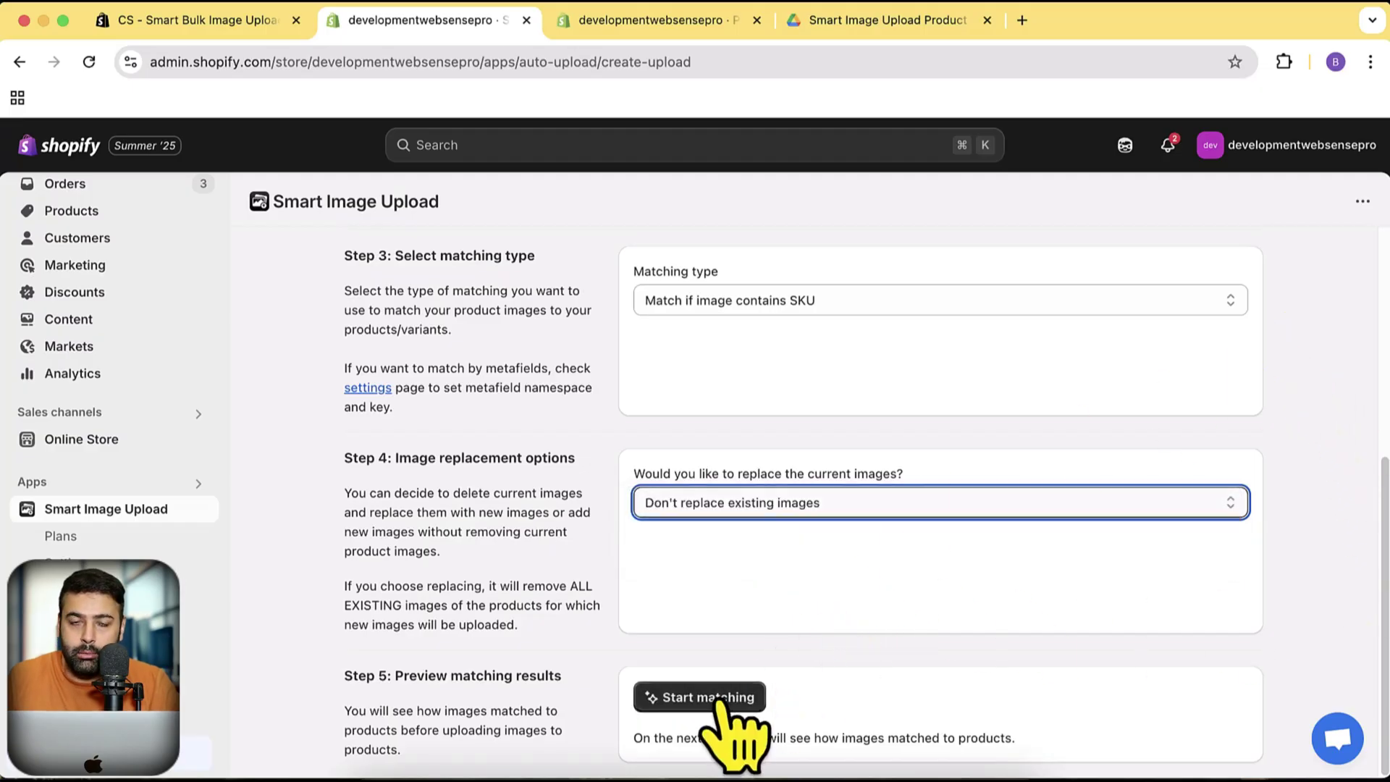
left_click(637, 20)
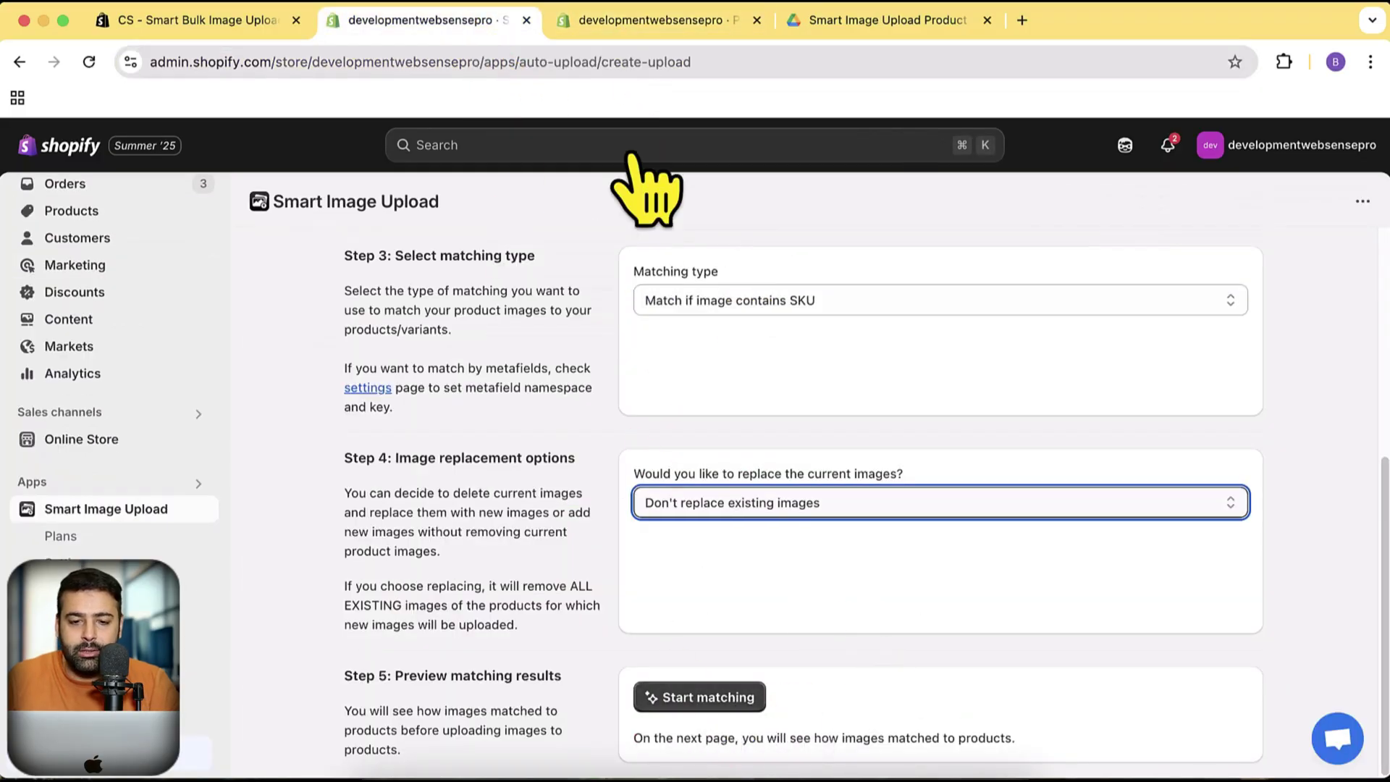
Preview the Koda Kids' Bike and Polka Dot shirt on the storefront, confirming neither has images
left_click(634, 33)
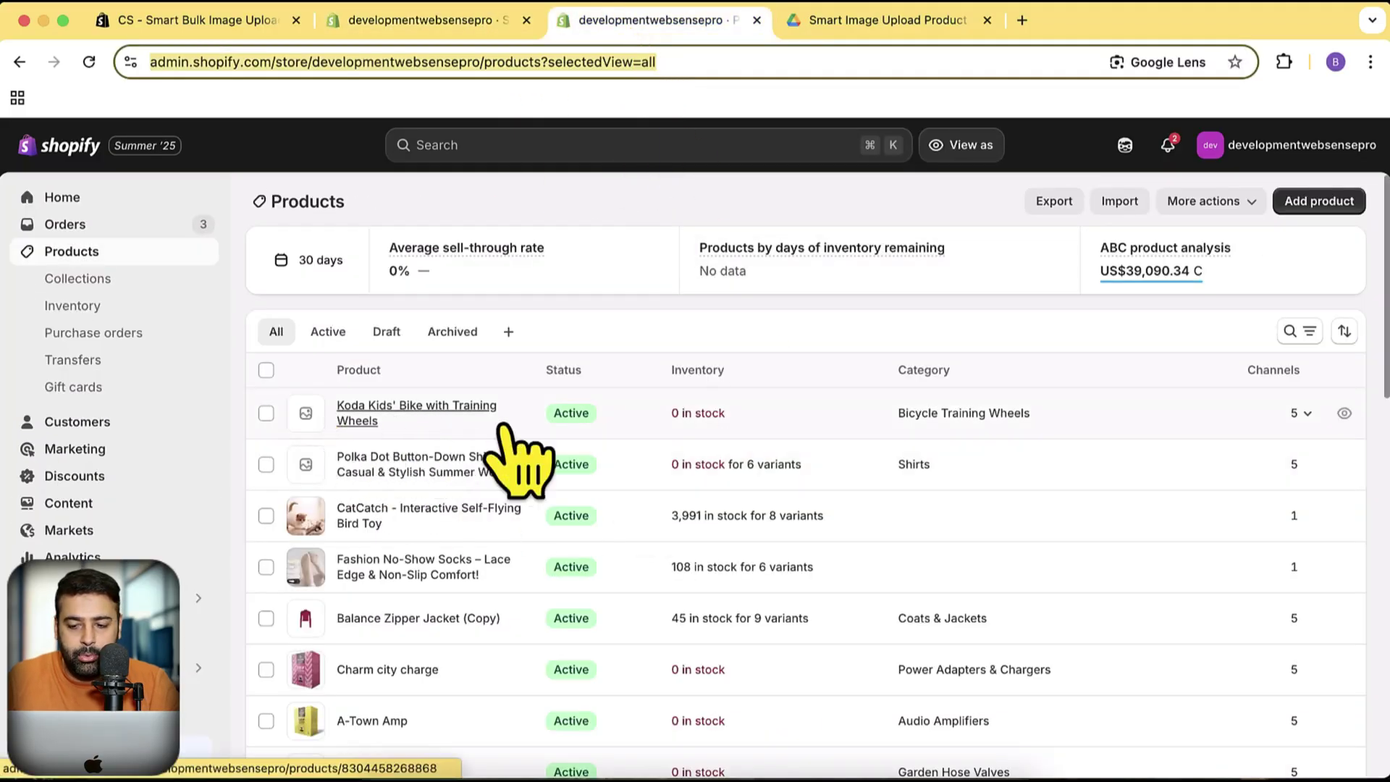
left_click(1344, 413)
left_click(695, 22)
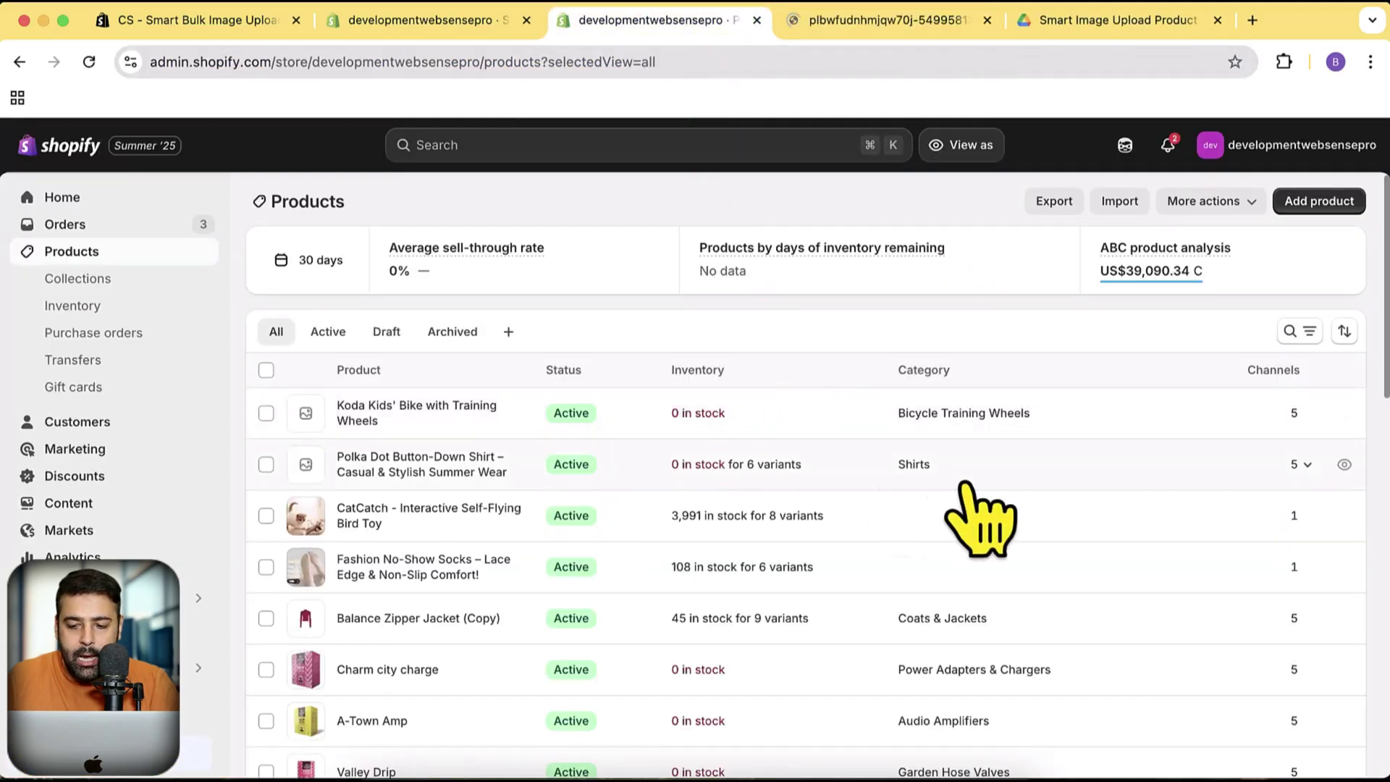
left_click(1346, 465)
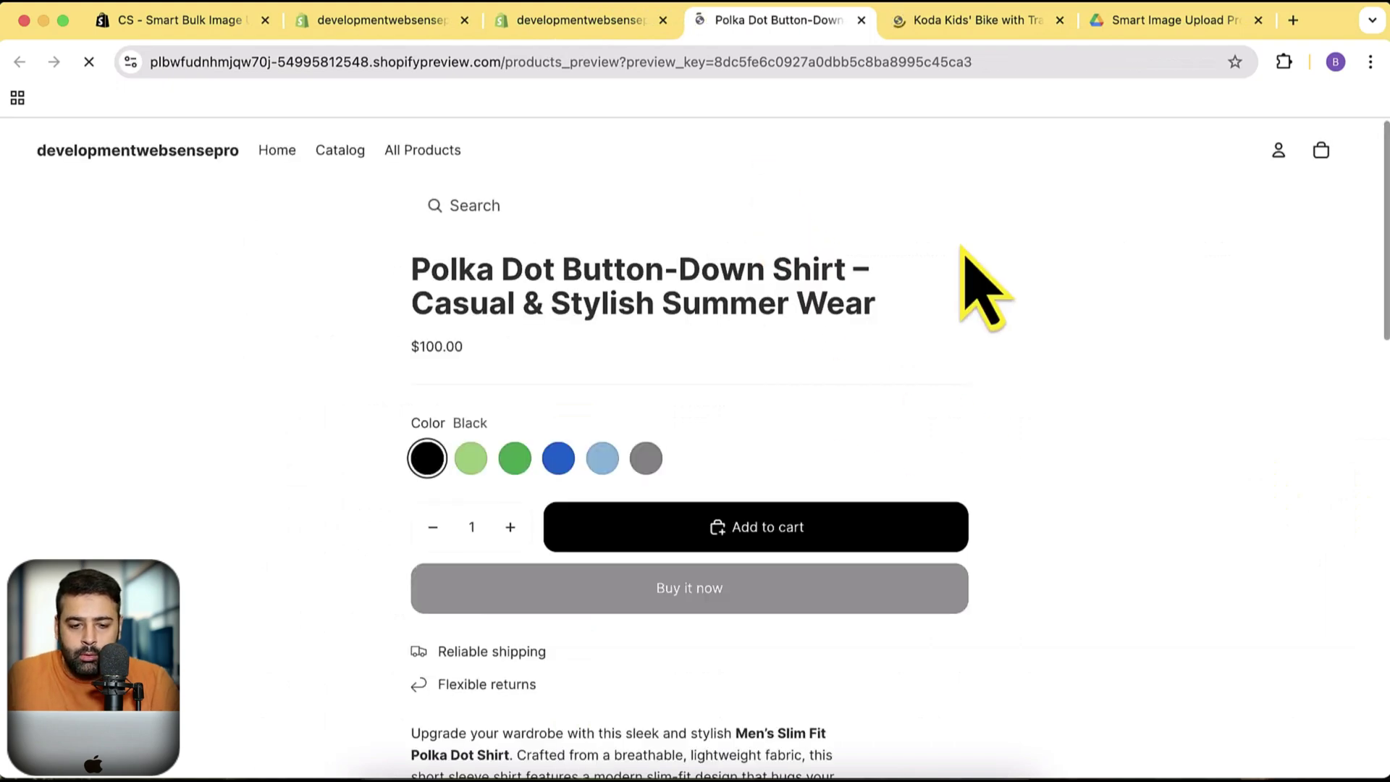
scroll(955, 254, "down", 10)
scroll(955, 297, "up", 10)
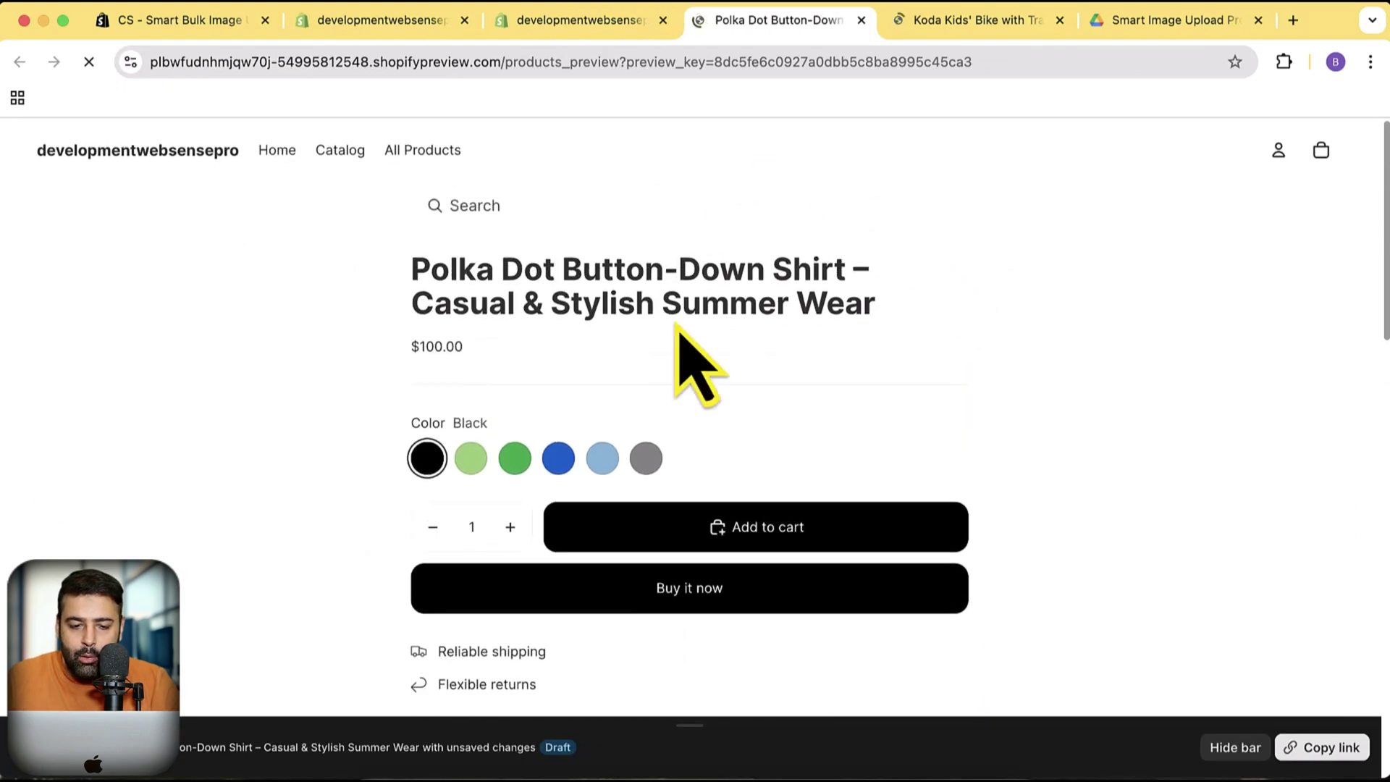
left_click(963, 21)
scroll(982, 253, "down", 10)
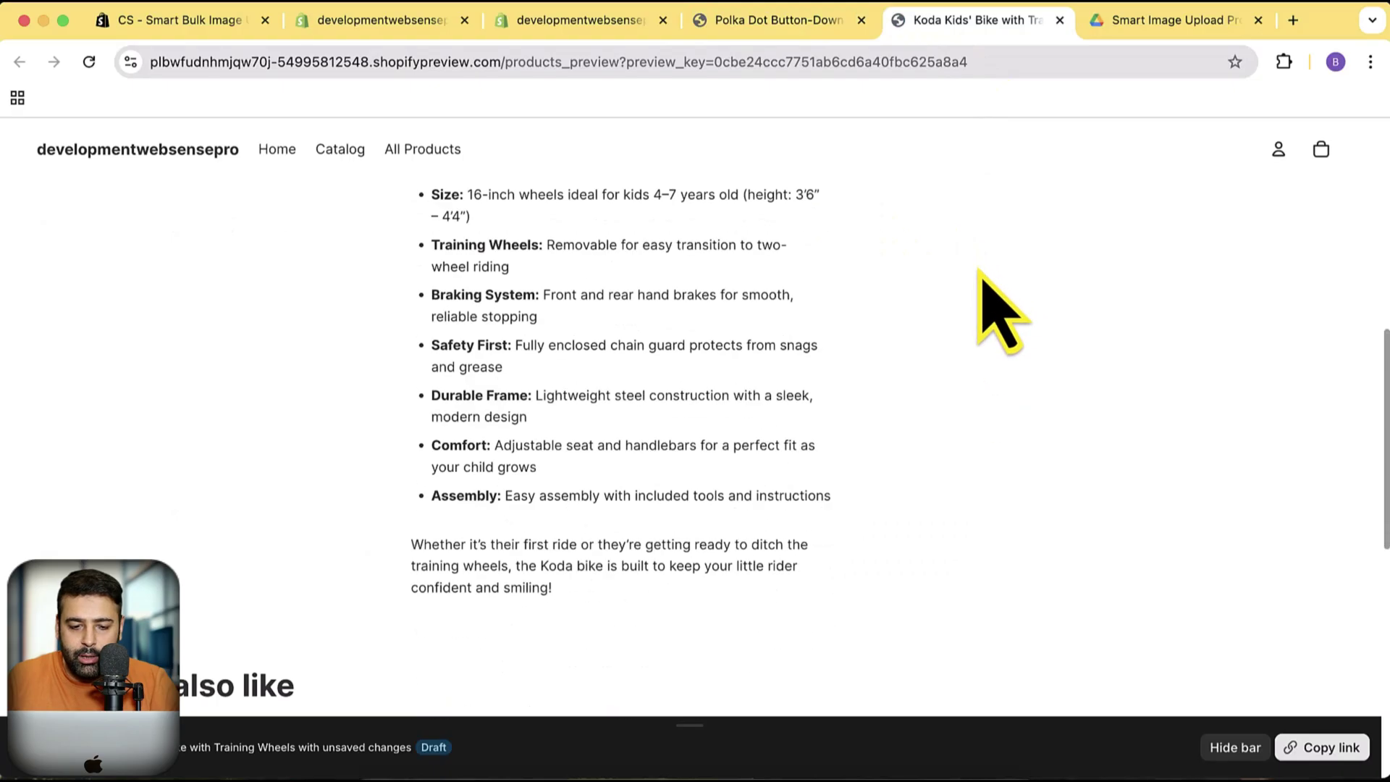
scroll(980, 279, "up", 10)
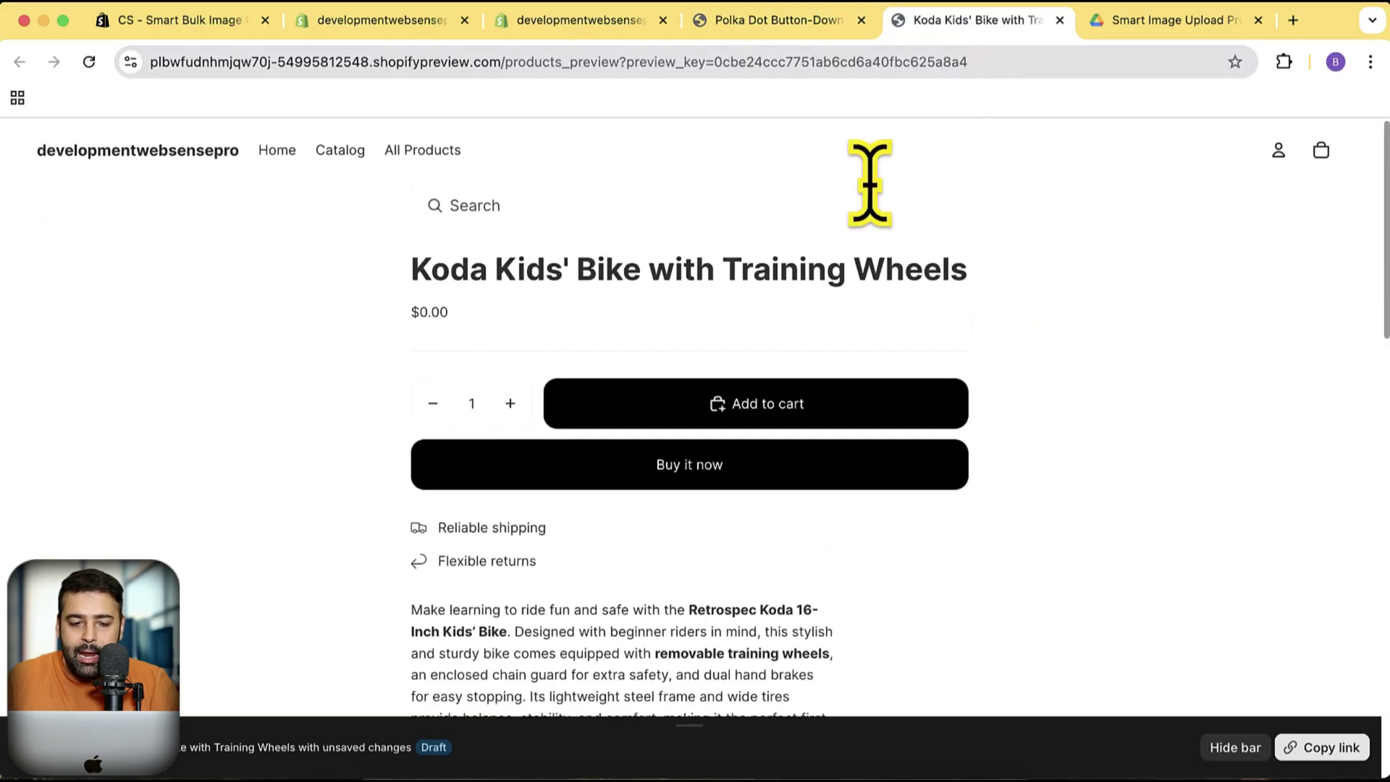
Back in Smart Image Upload, start matching, giving 13 matched and 18 non-matched of 31 images
left_click(537, 29)
left_click(383, 23)
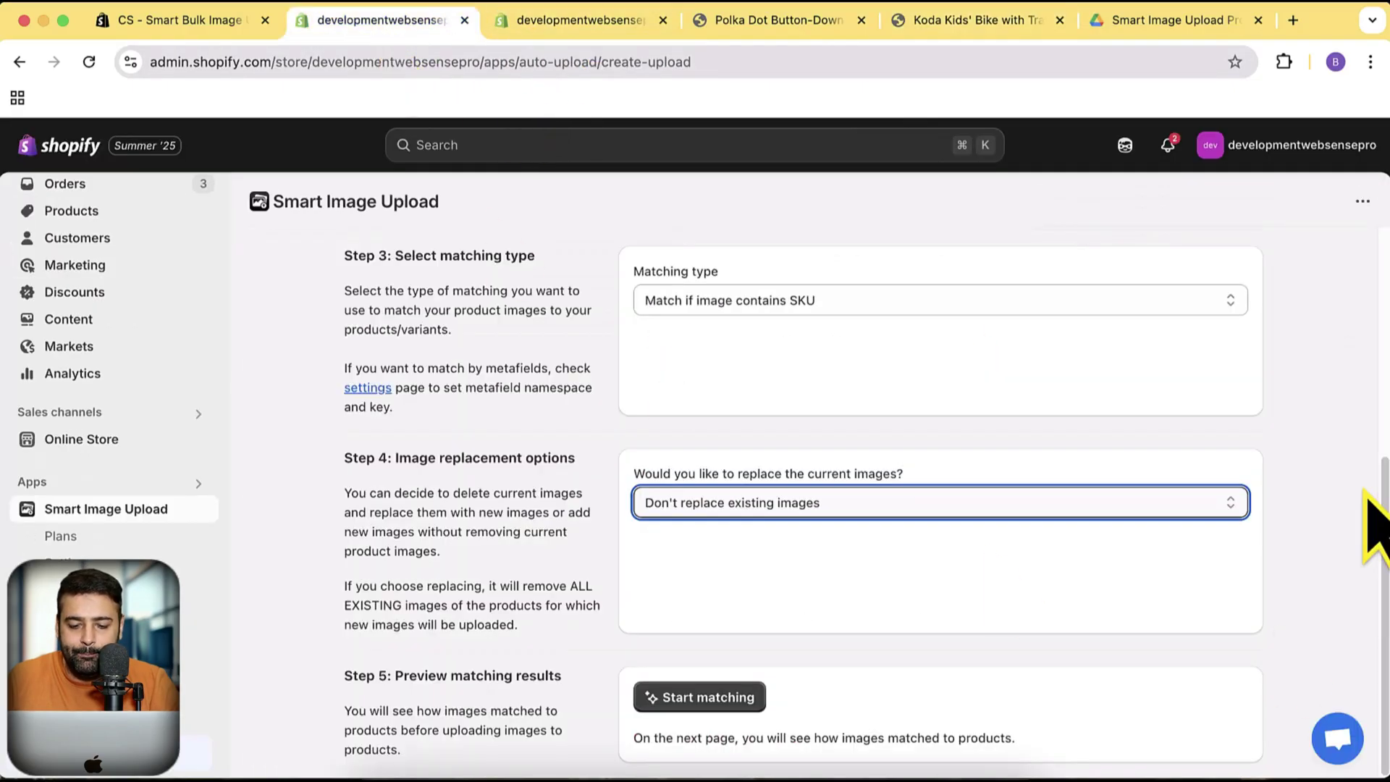
left_click(706, 700)
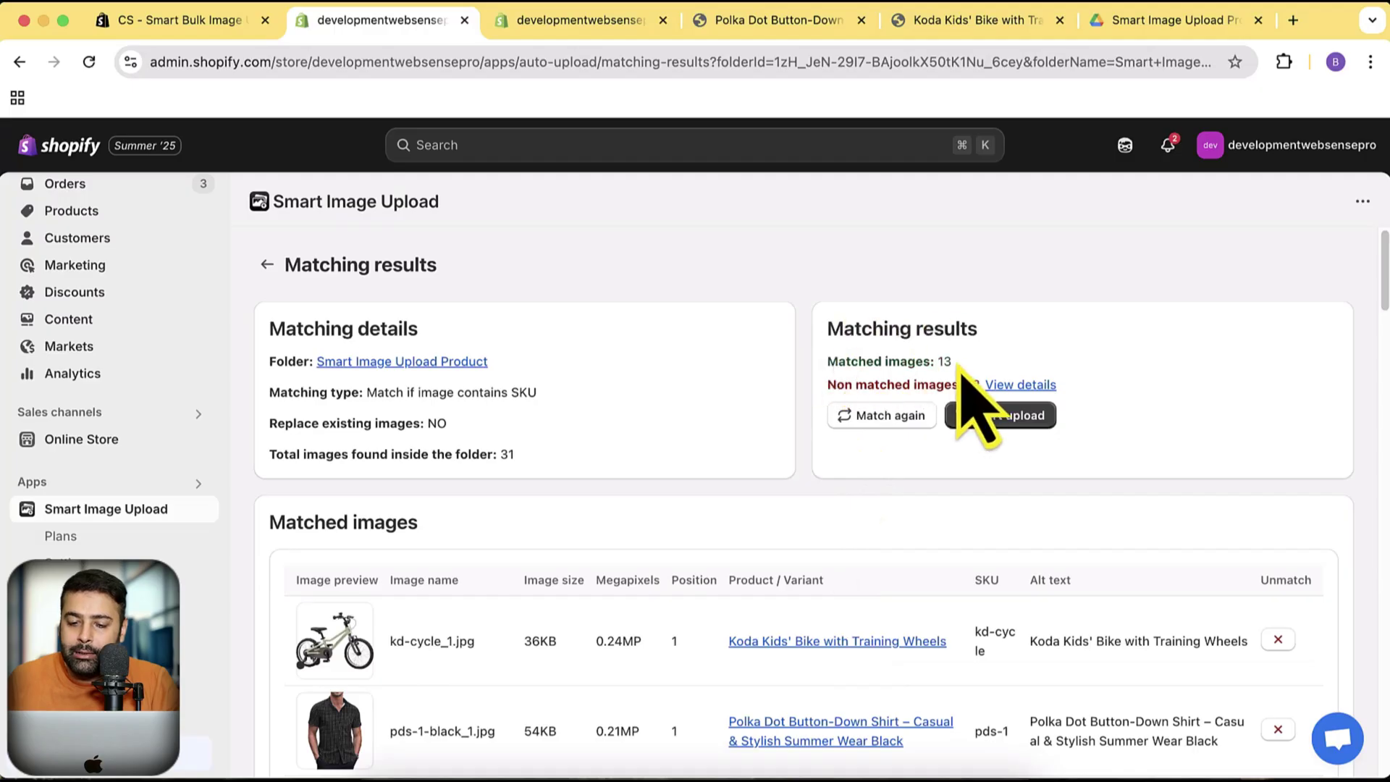
left_click_drag(952, 361, 839, 358)
scroll(1116, 341, "down", 5)
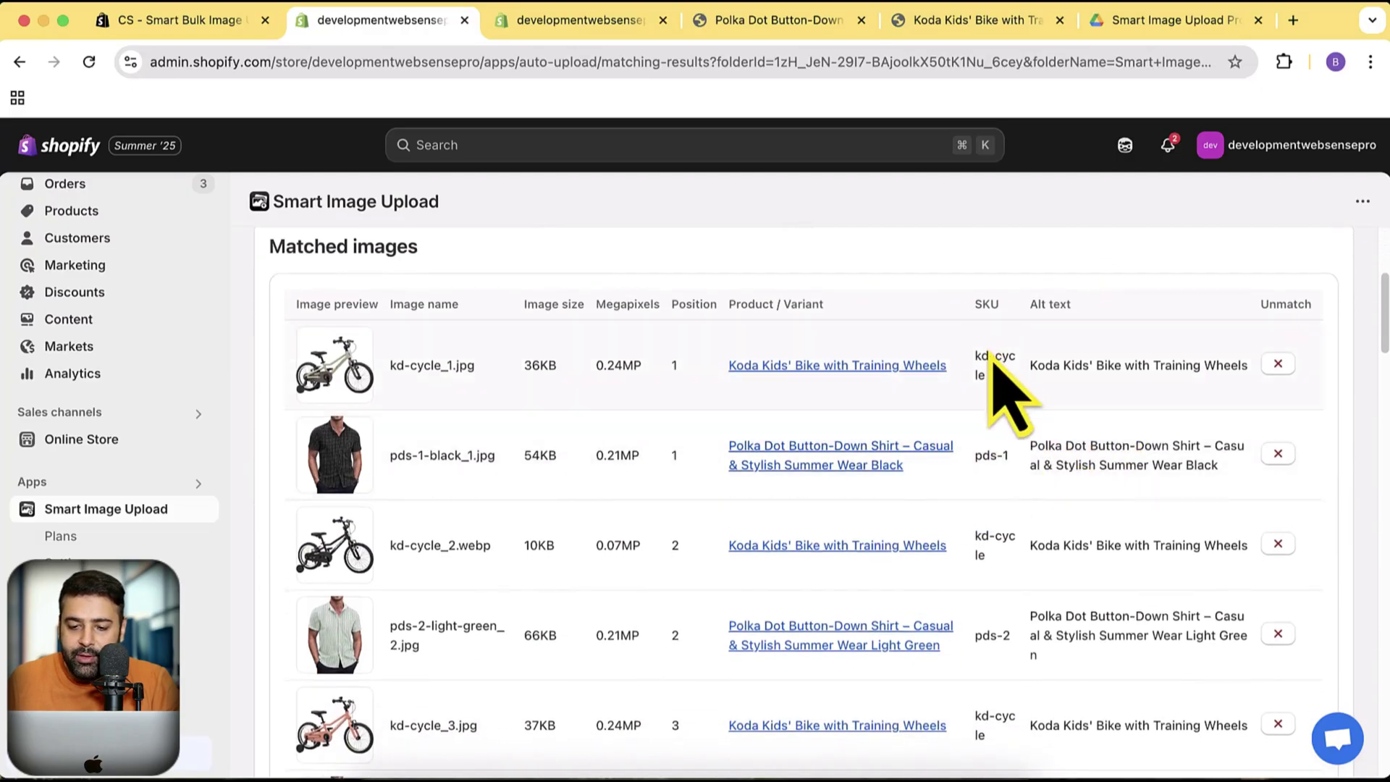
left_click_drag(977, 357, 1001, 385)
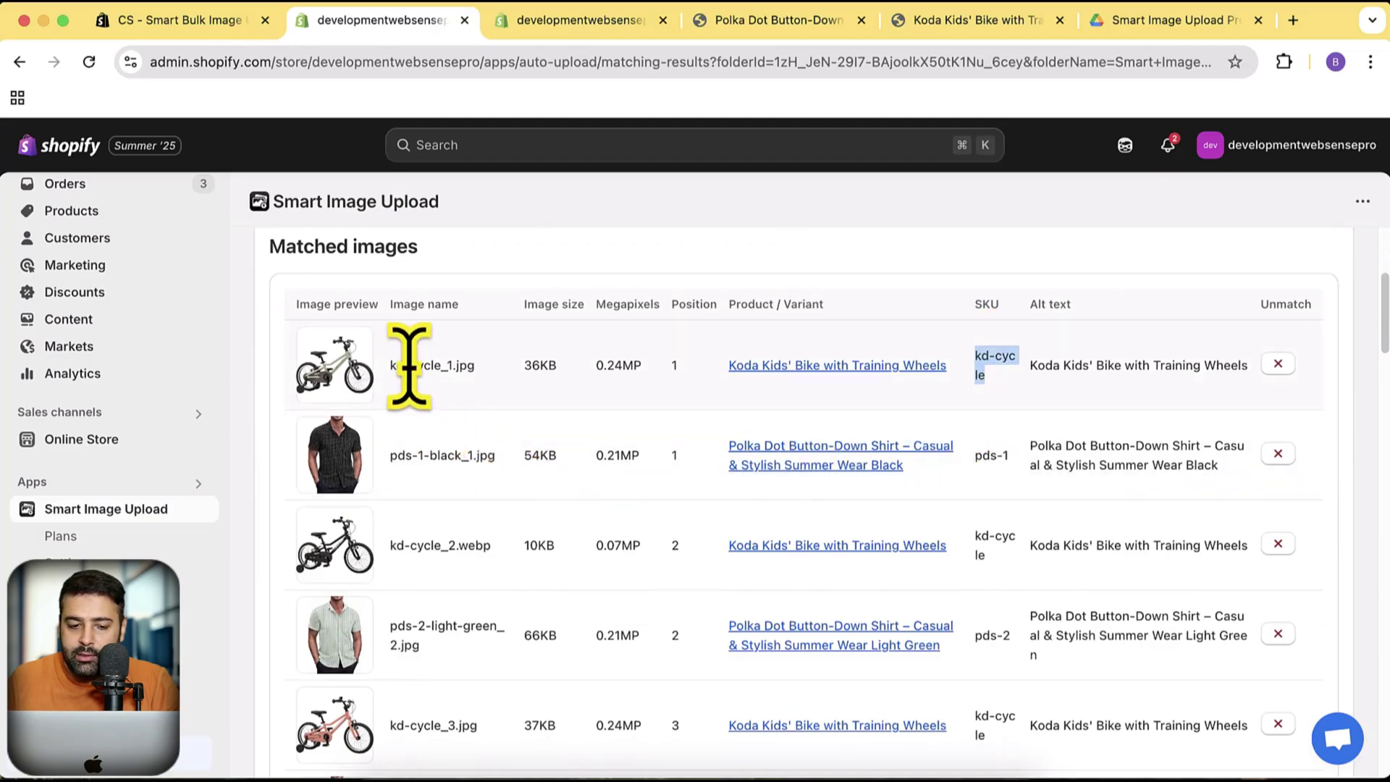
left_click_drag(389, 366, 454, 367)
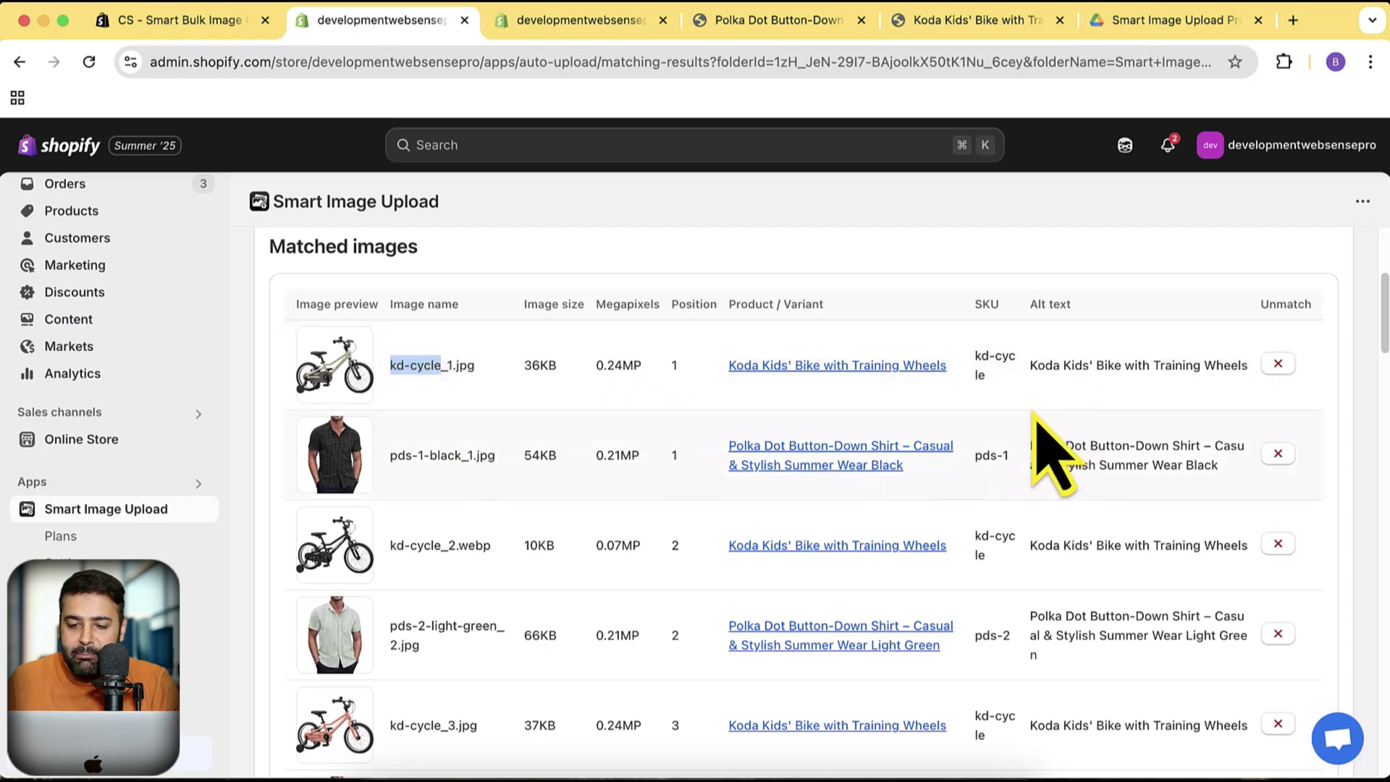
left_click(975, 356)
left_click_drag(975, 356, 1020, 377)
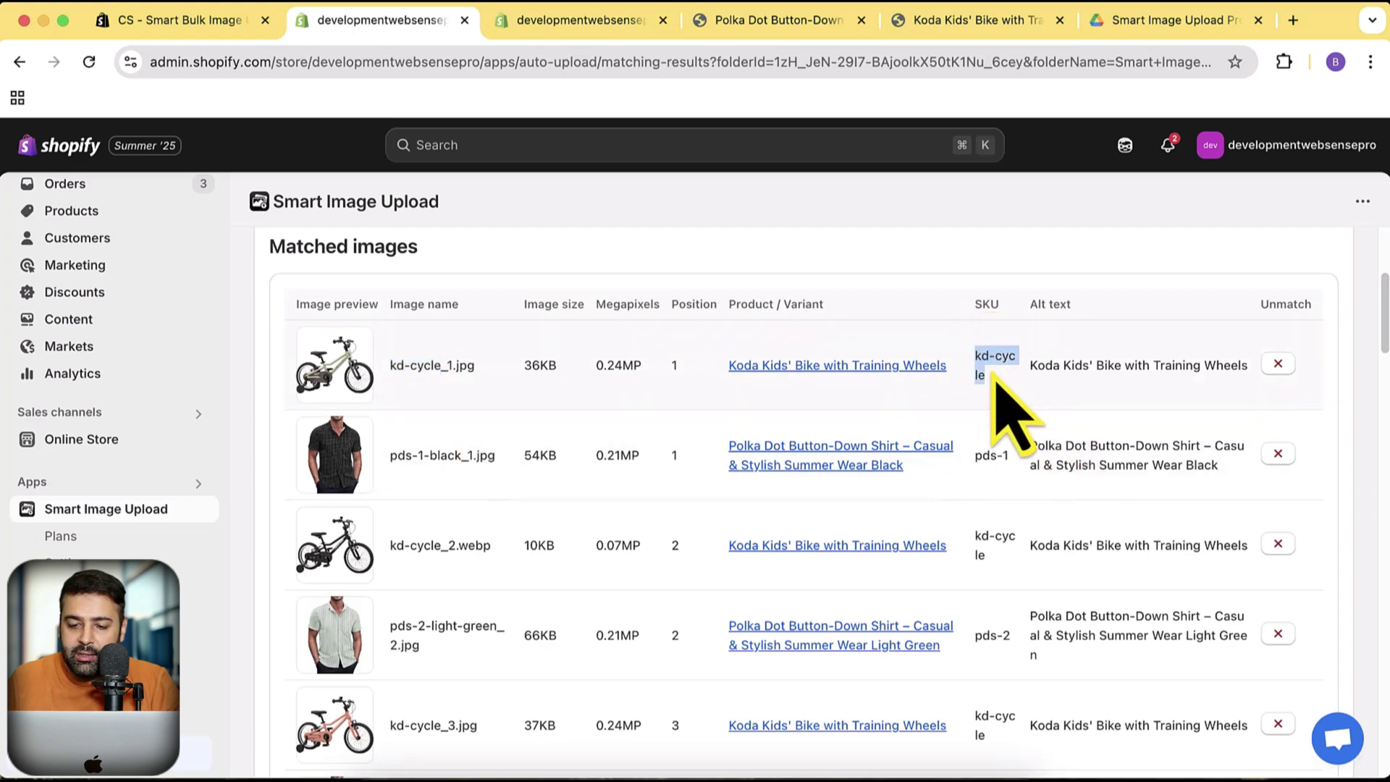
left_click(386, 382)
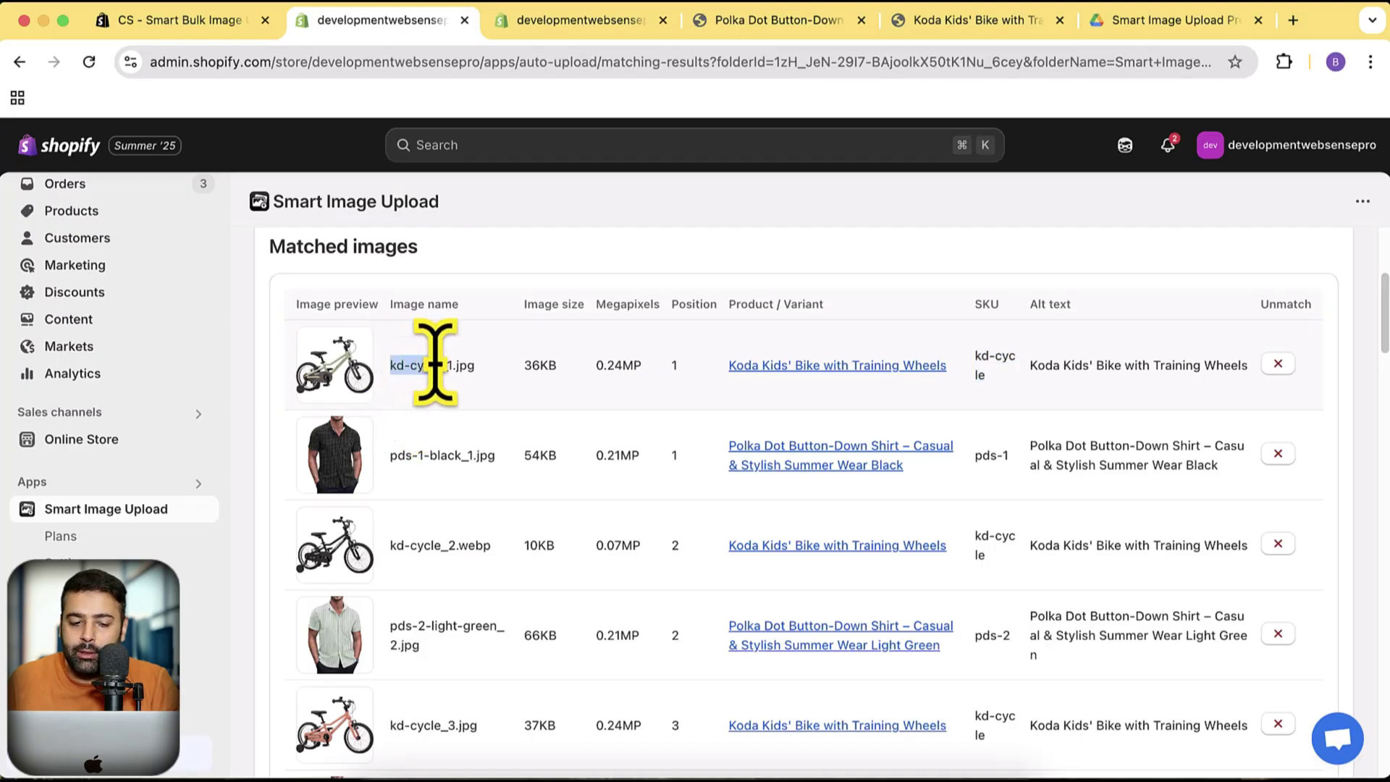
left_click_drag(438, 364, 440, 364)
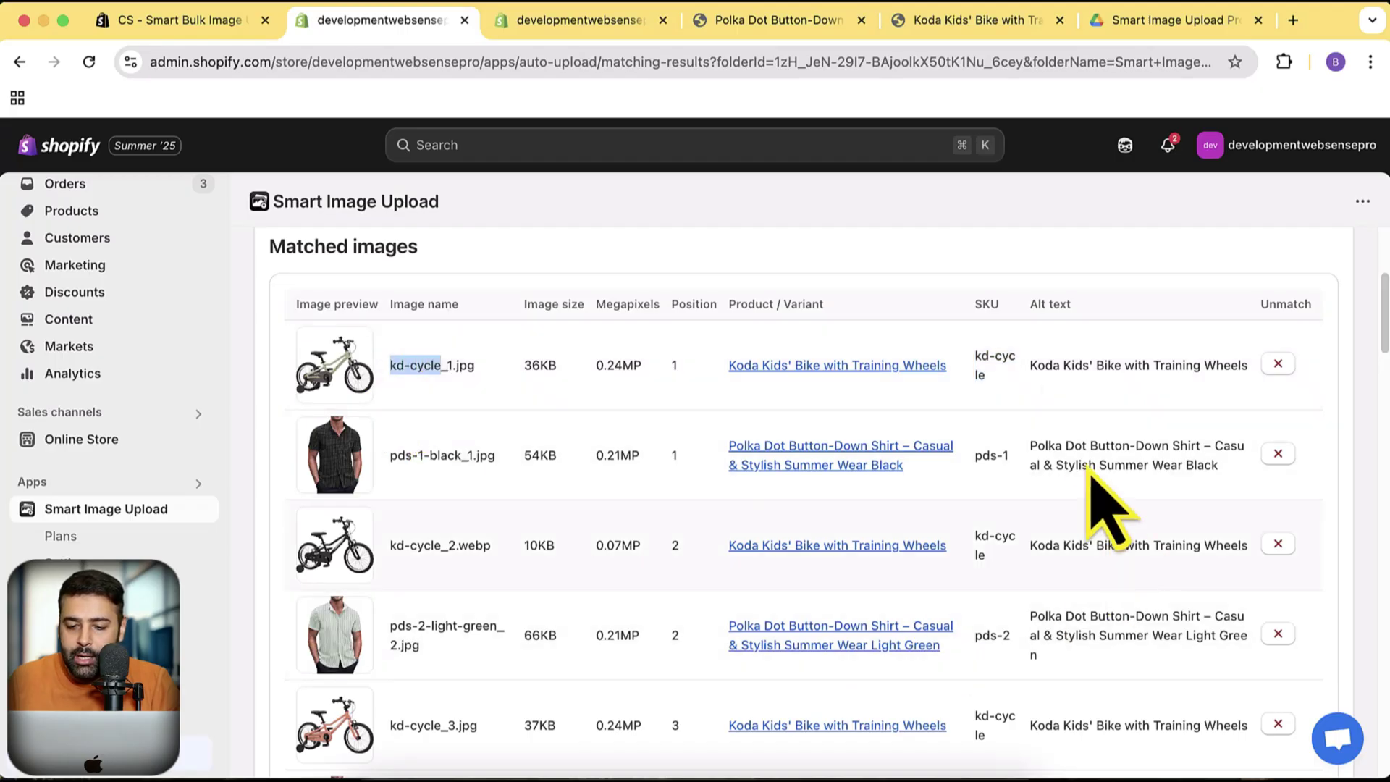
scroll(1043, 405, "down", 2)
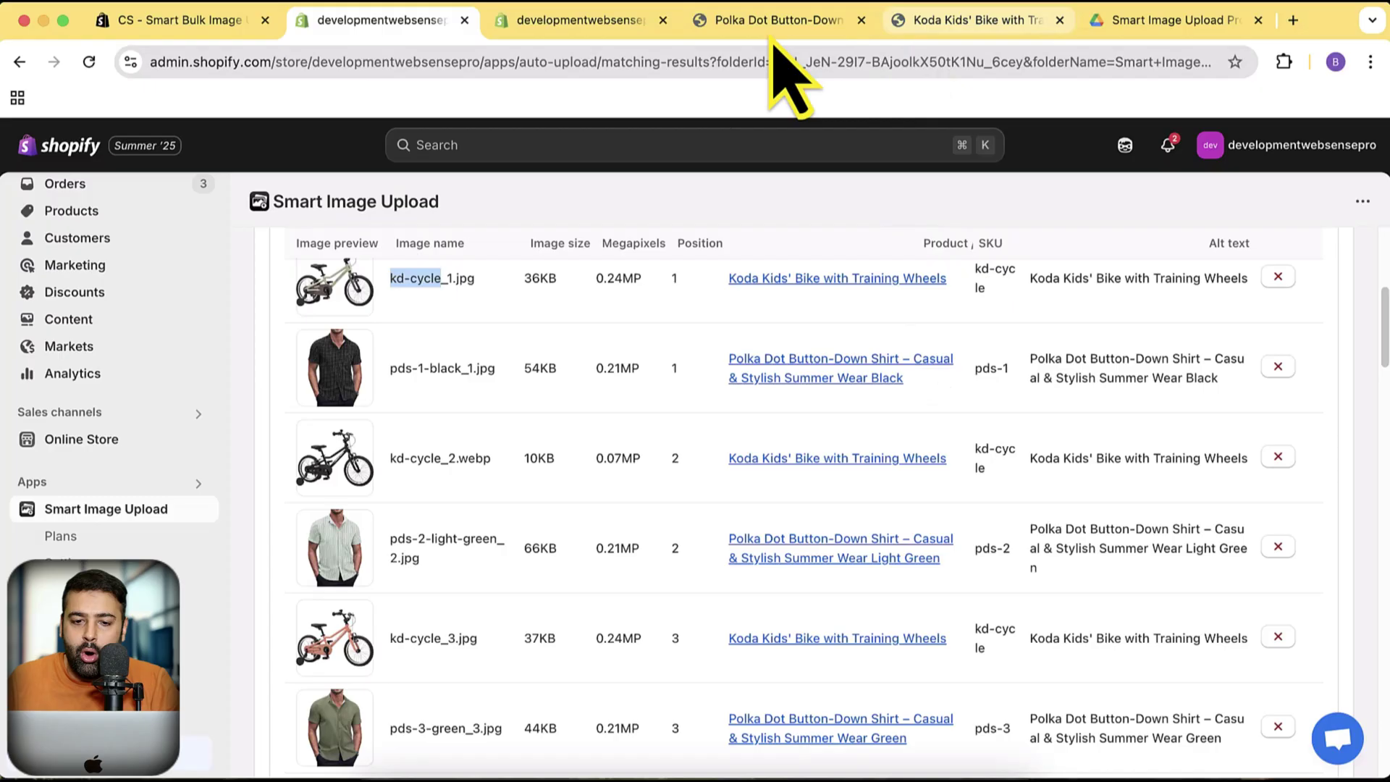
left_click(1010, 20)
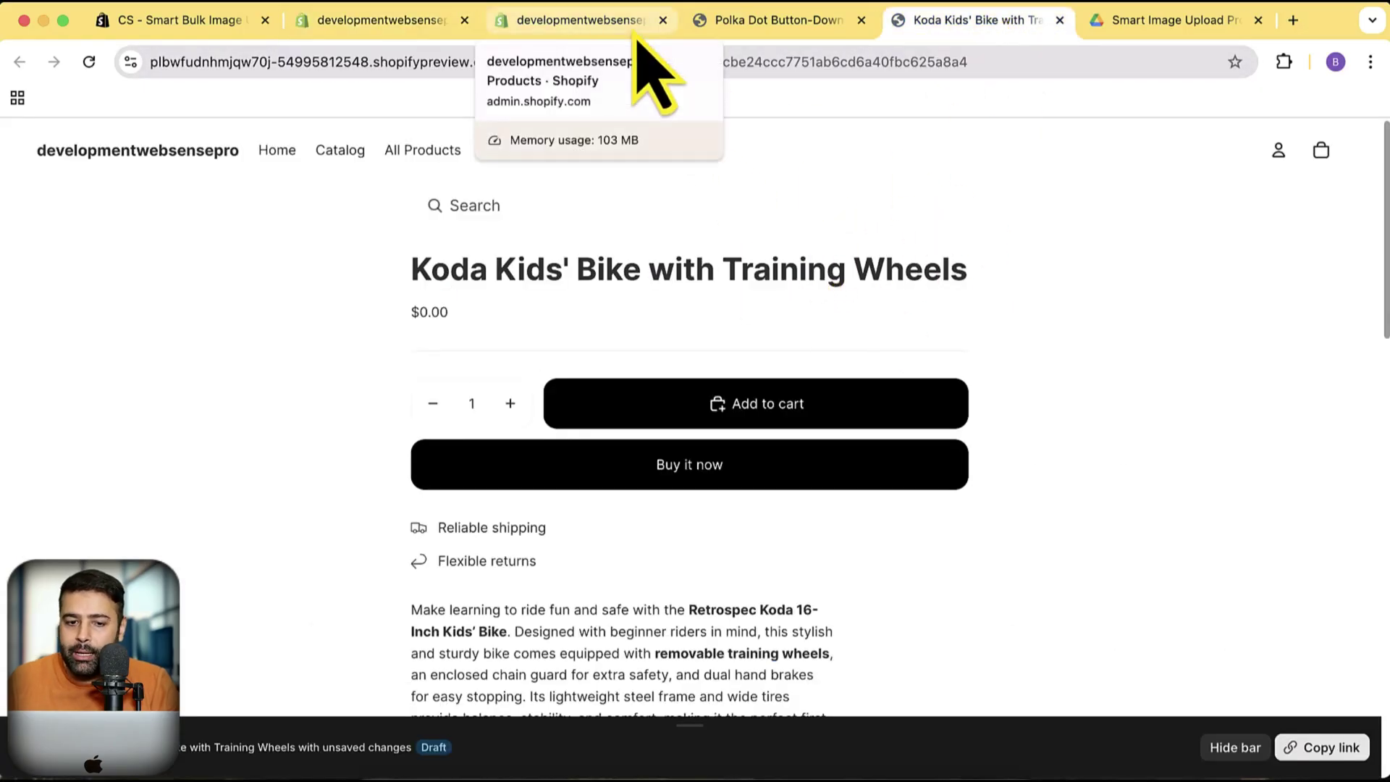
left_click(769, 33)
scroll(920, 264, "down", 3)
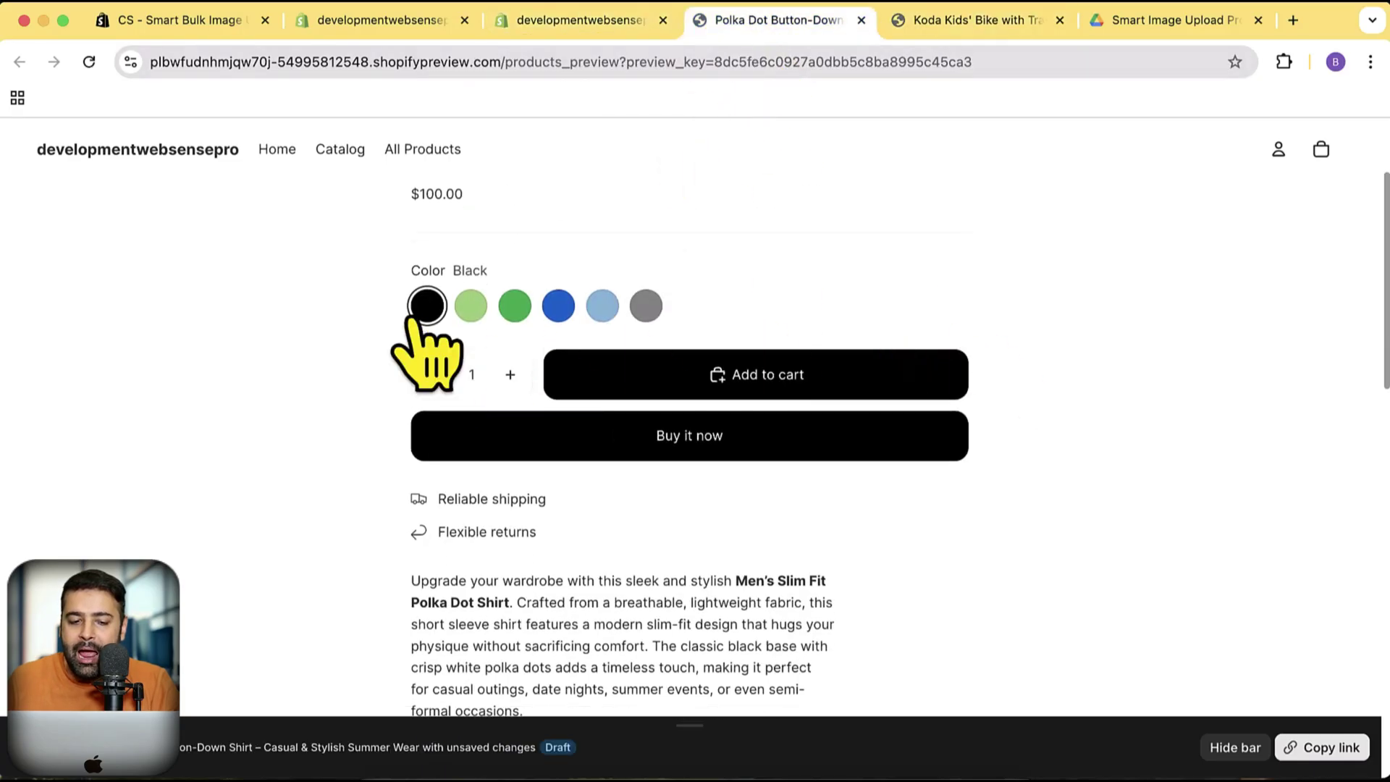
left_click(471, 309)
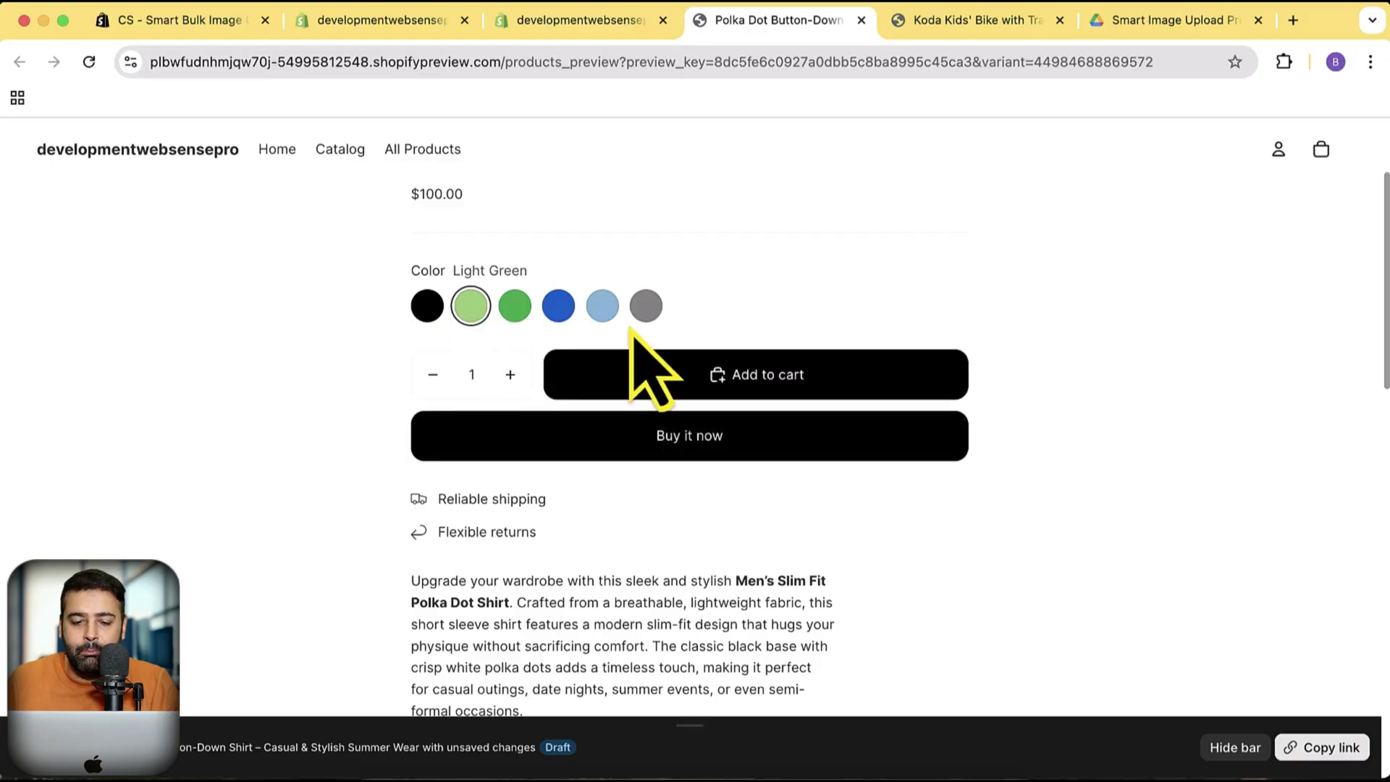
scroll(984, 340, "up", 1)
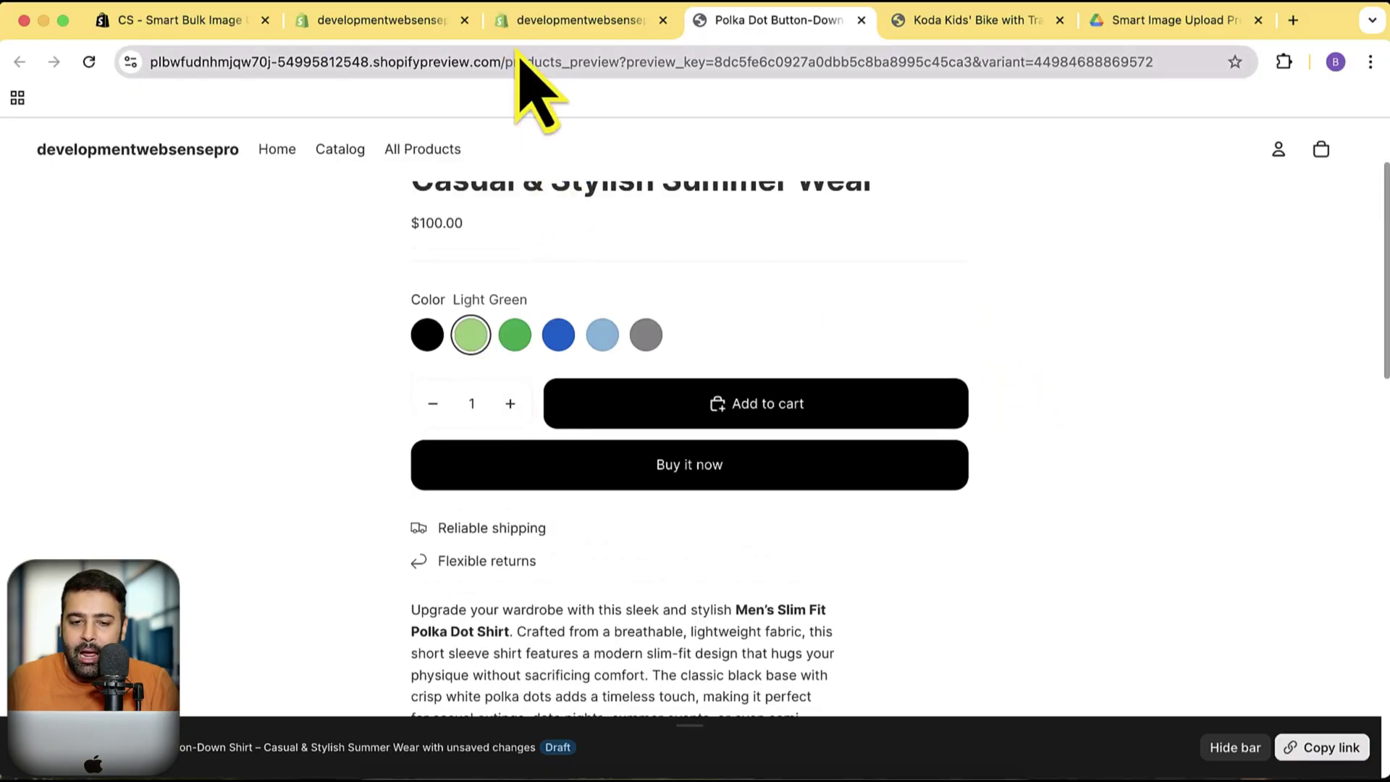
left_click(552, 38)
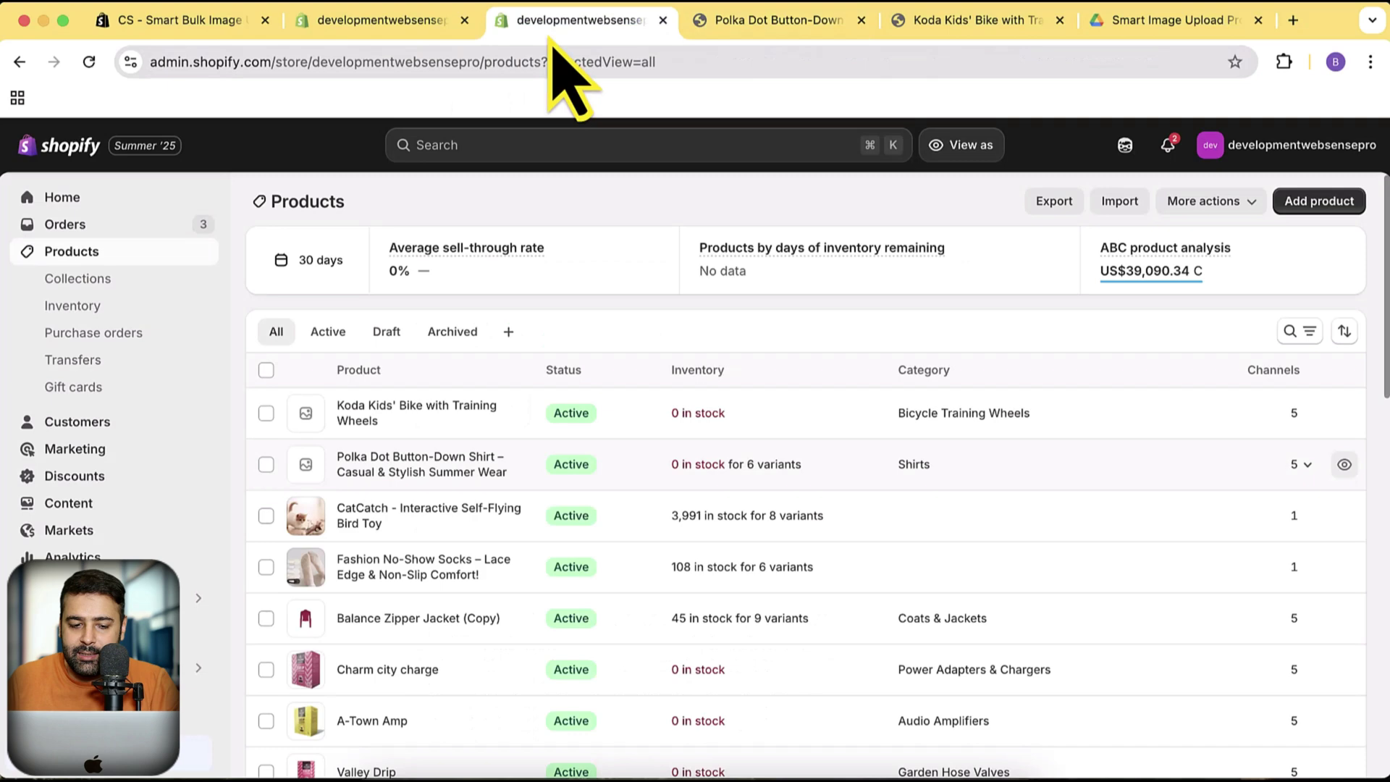
In the matching results, confirm the green shirt image name contains SKU pds-3
left_click(456, 21)
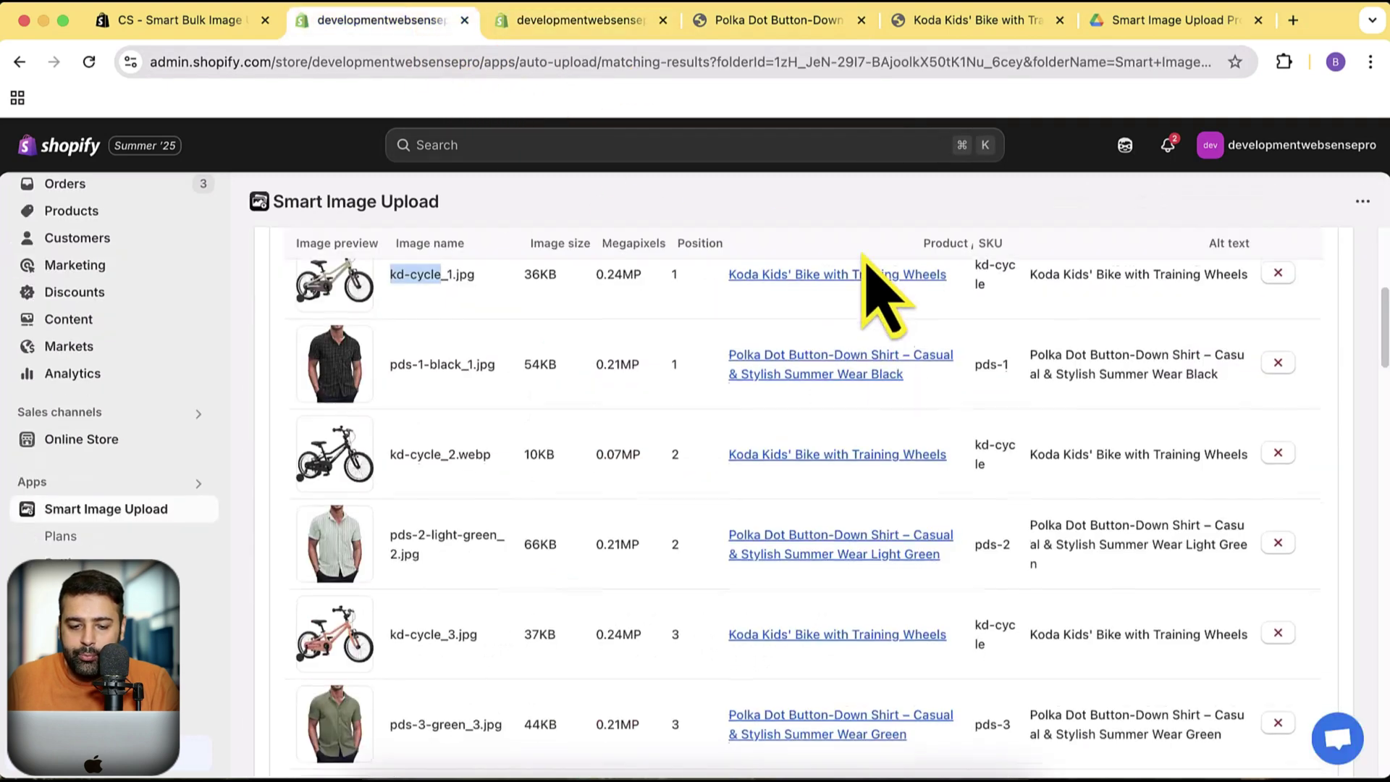
scroll(897, 413, "down", 1)
scroll(448, 441, "up", 1)
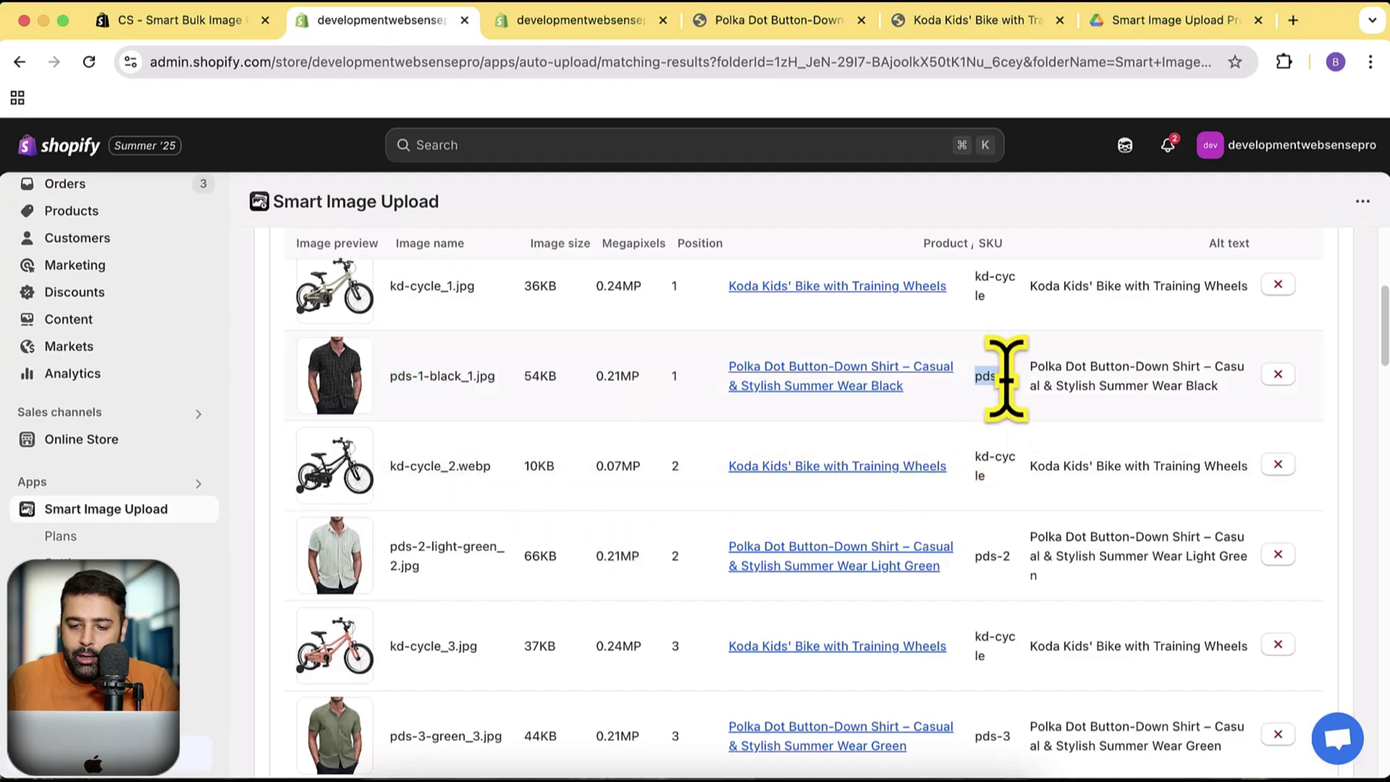
scroll(986, 372, "down", 3)
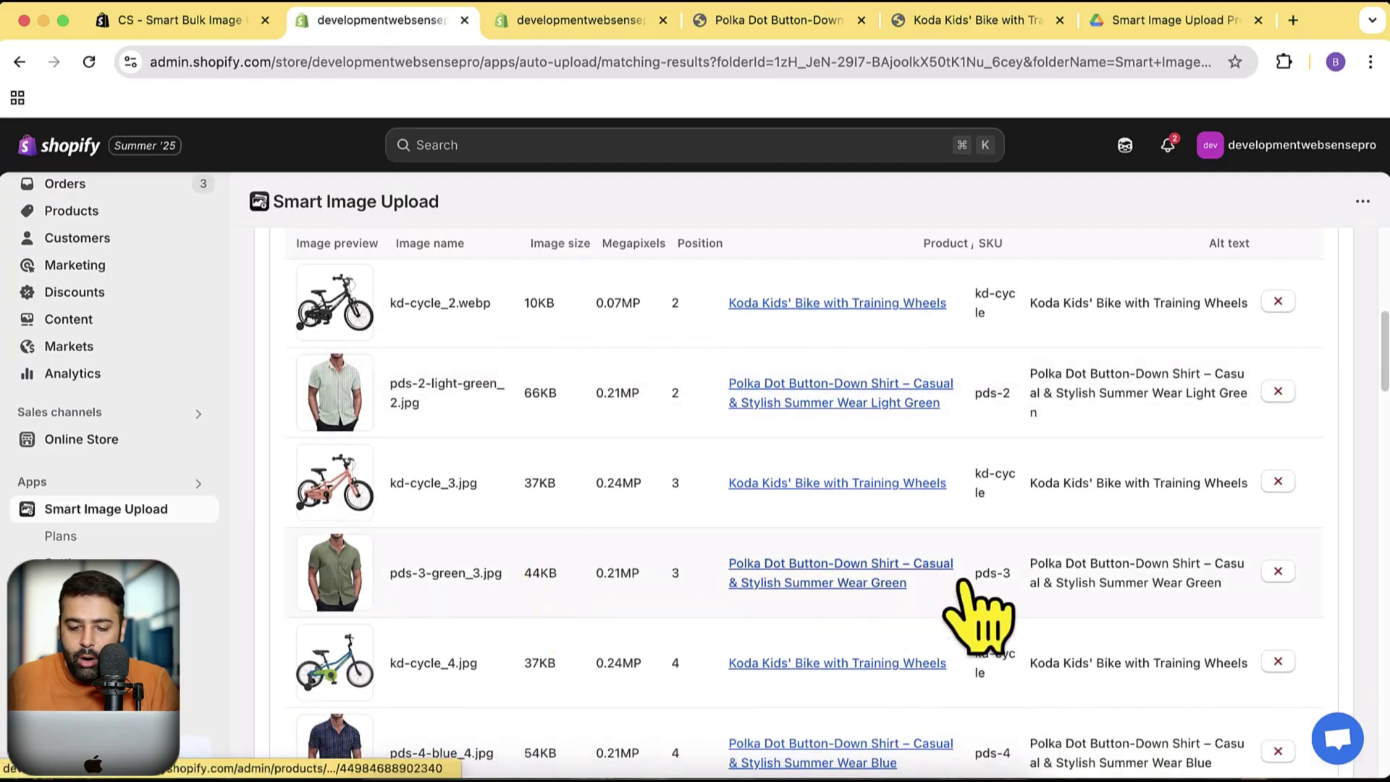
left_click_drag(390, 572, 427, 572)
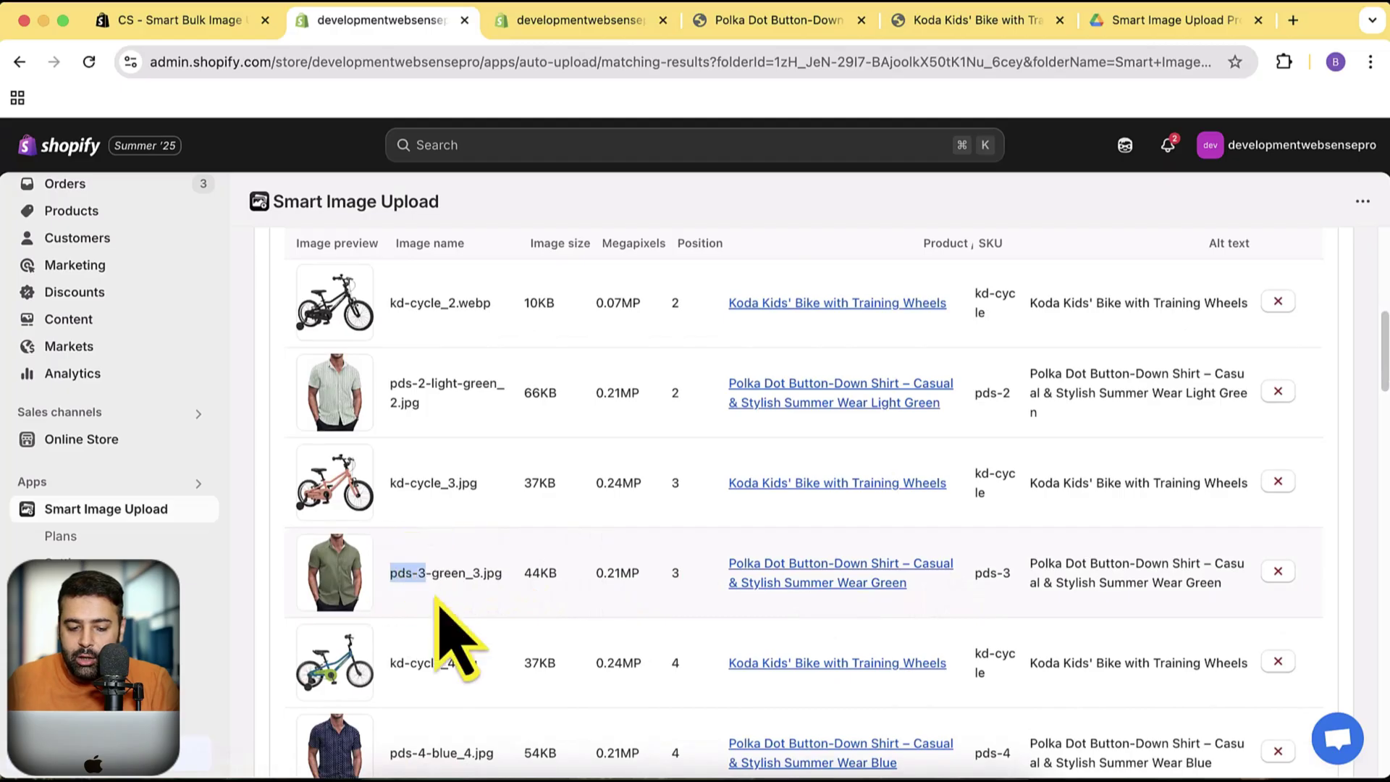
left_click(977, 575)
left_click_drag(995, 574, 1013, 575)
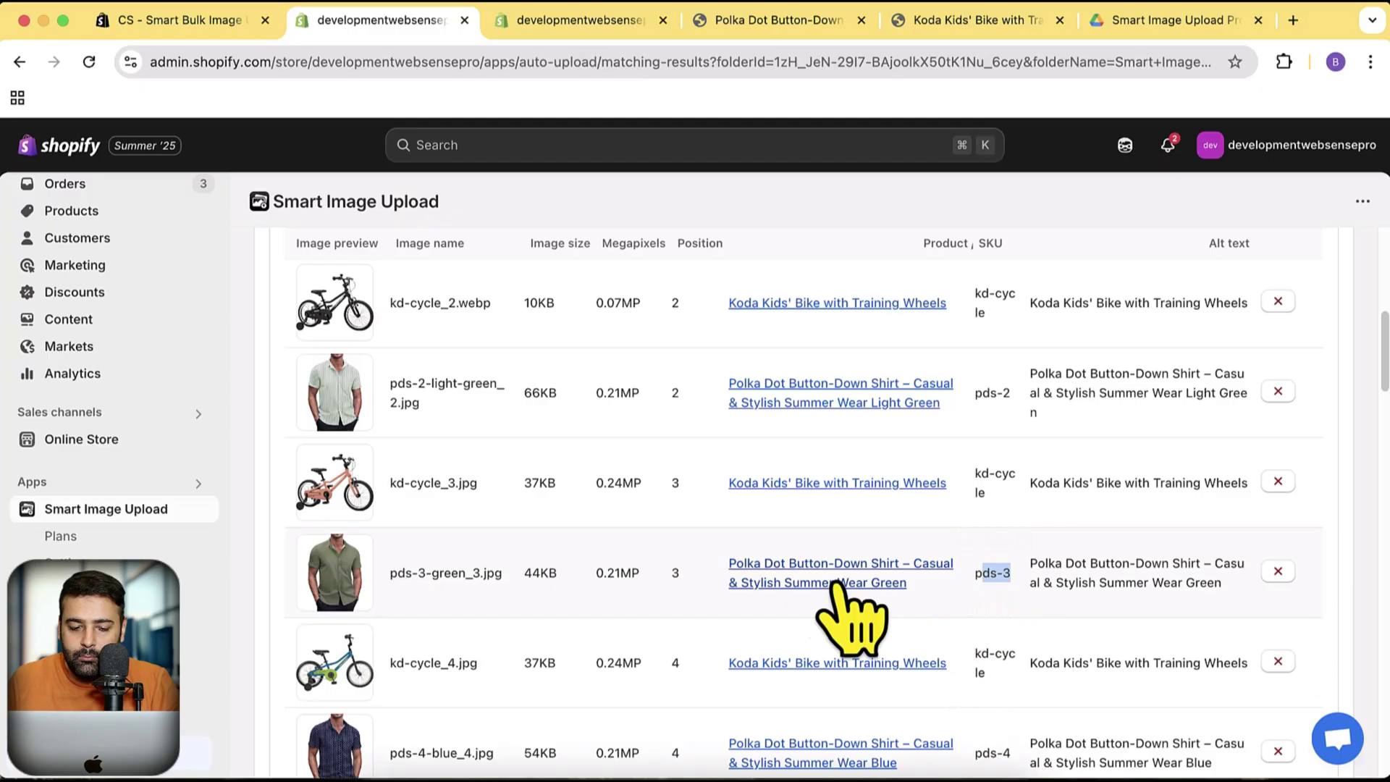
Confirm pds-4-blue_4.jpg contains SKU pds-4, then review the 18 non-matched images
scroll(843, 481, "down", 5)
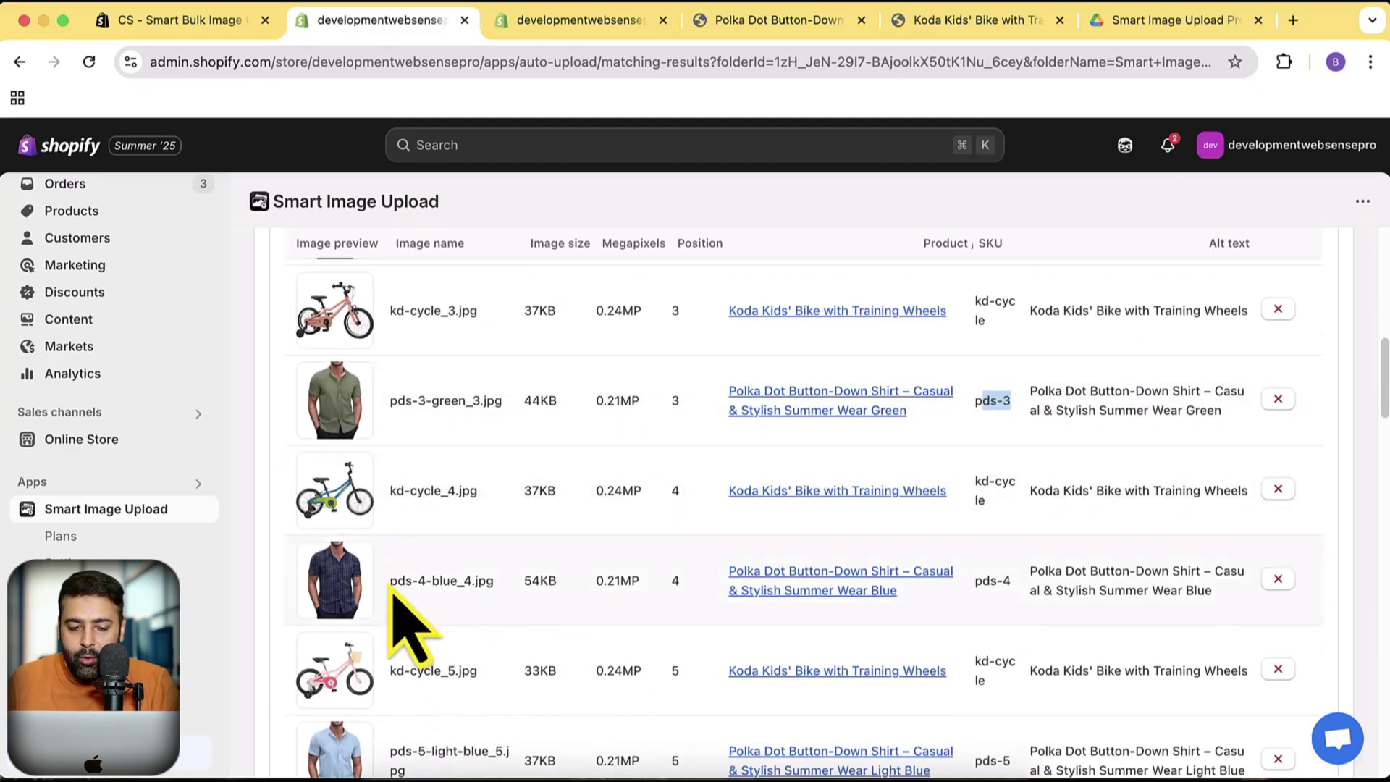
left_click_drag(391, 580, 427, 580)
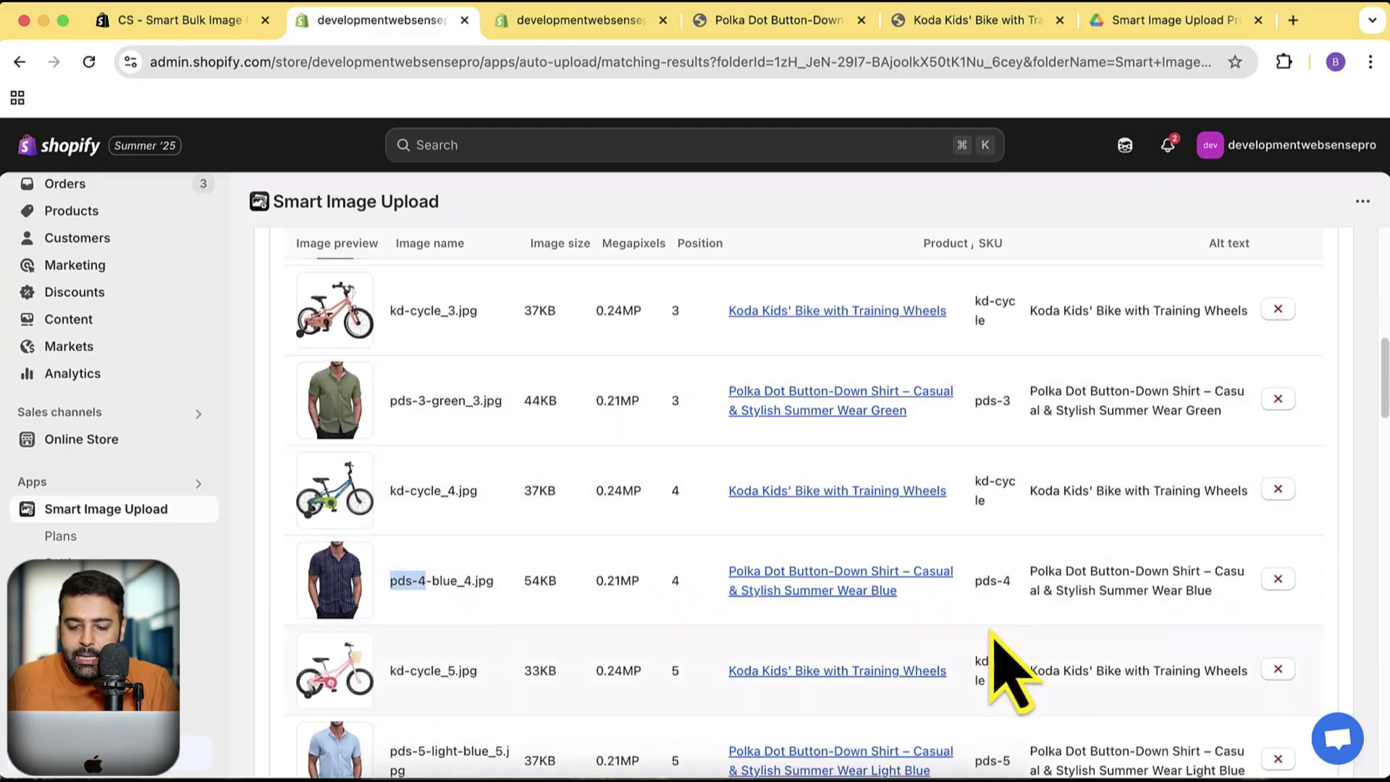
left_click_drag(1002, 579, 1008, 579)
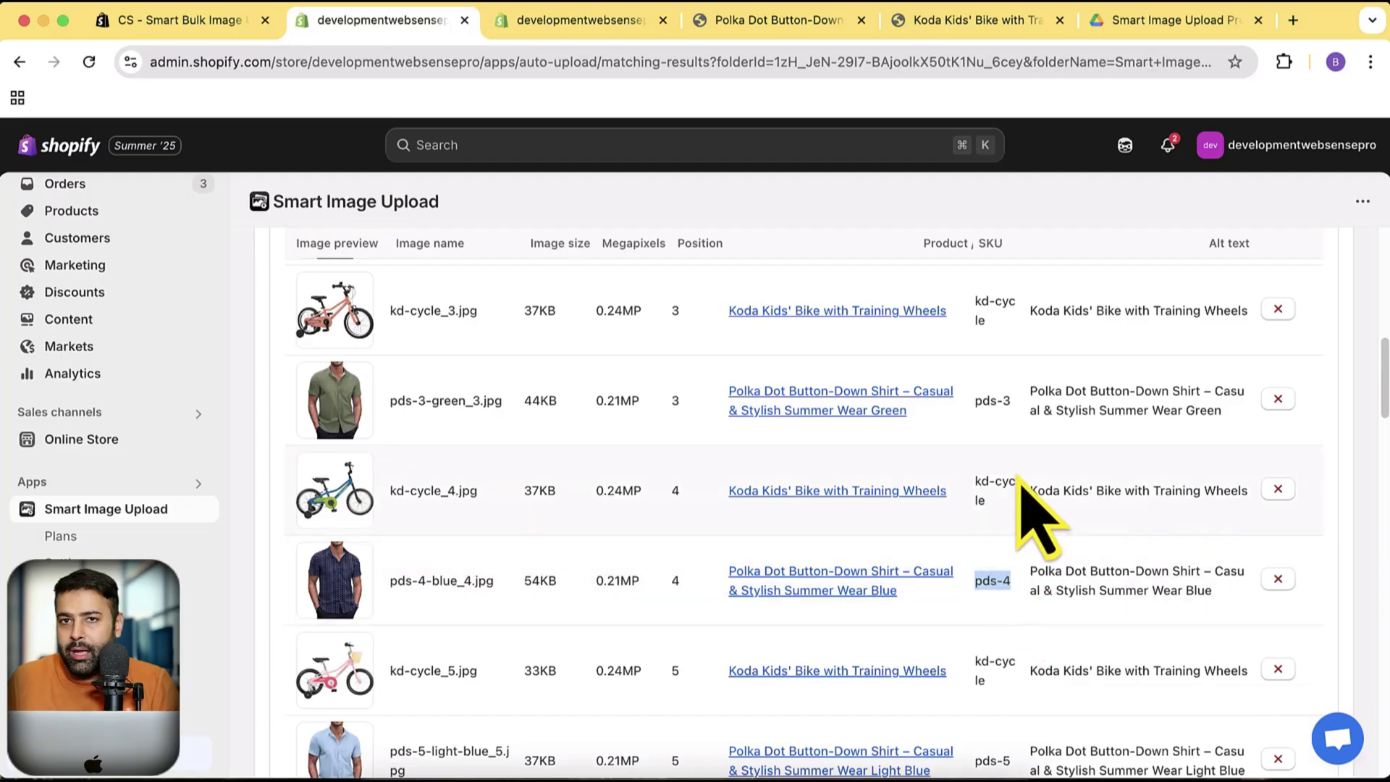
scroll(1033, 512, "down", 8)
scroll(1011, 429, "down", 5)
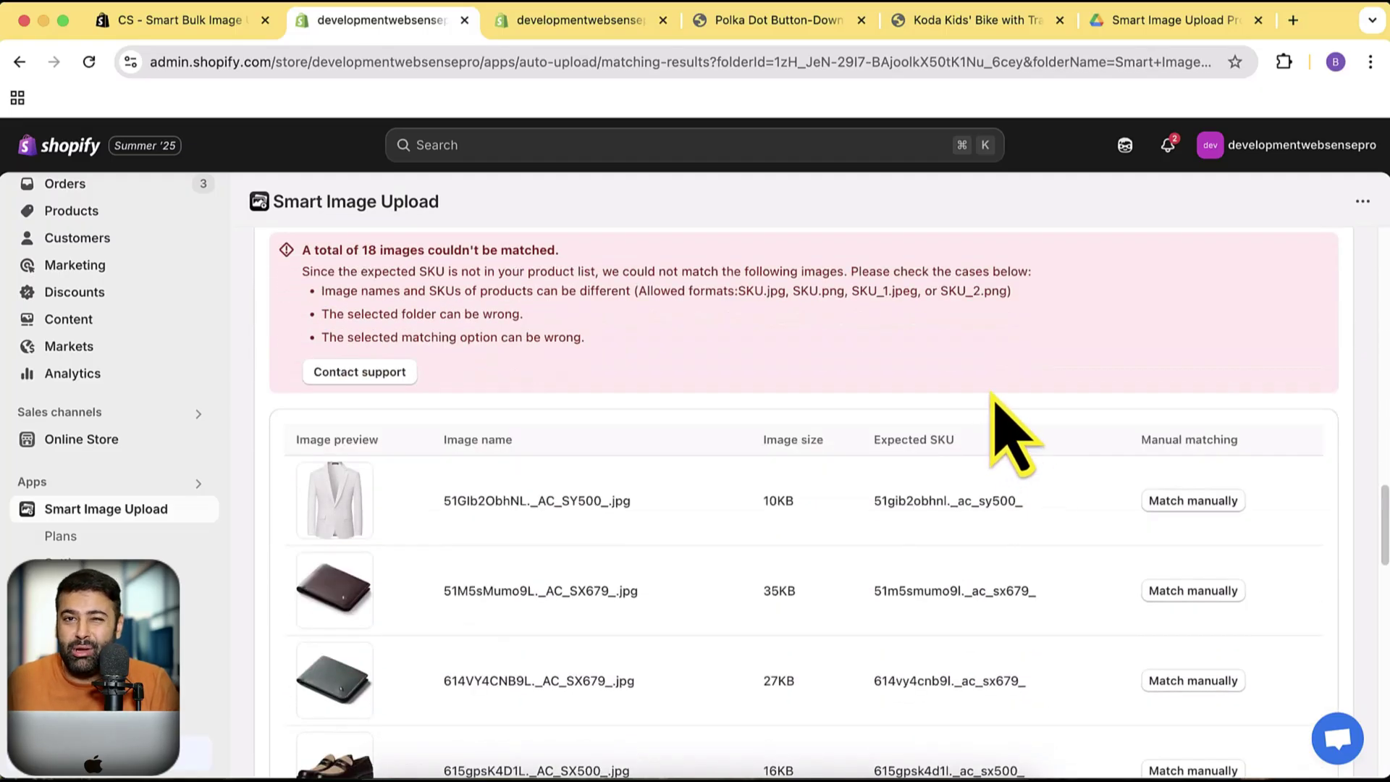
scroll(966, 377, "down", 7)
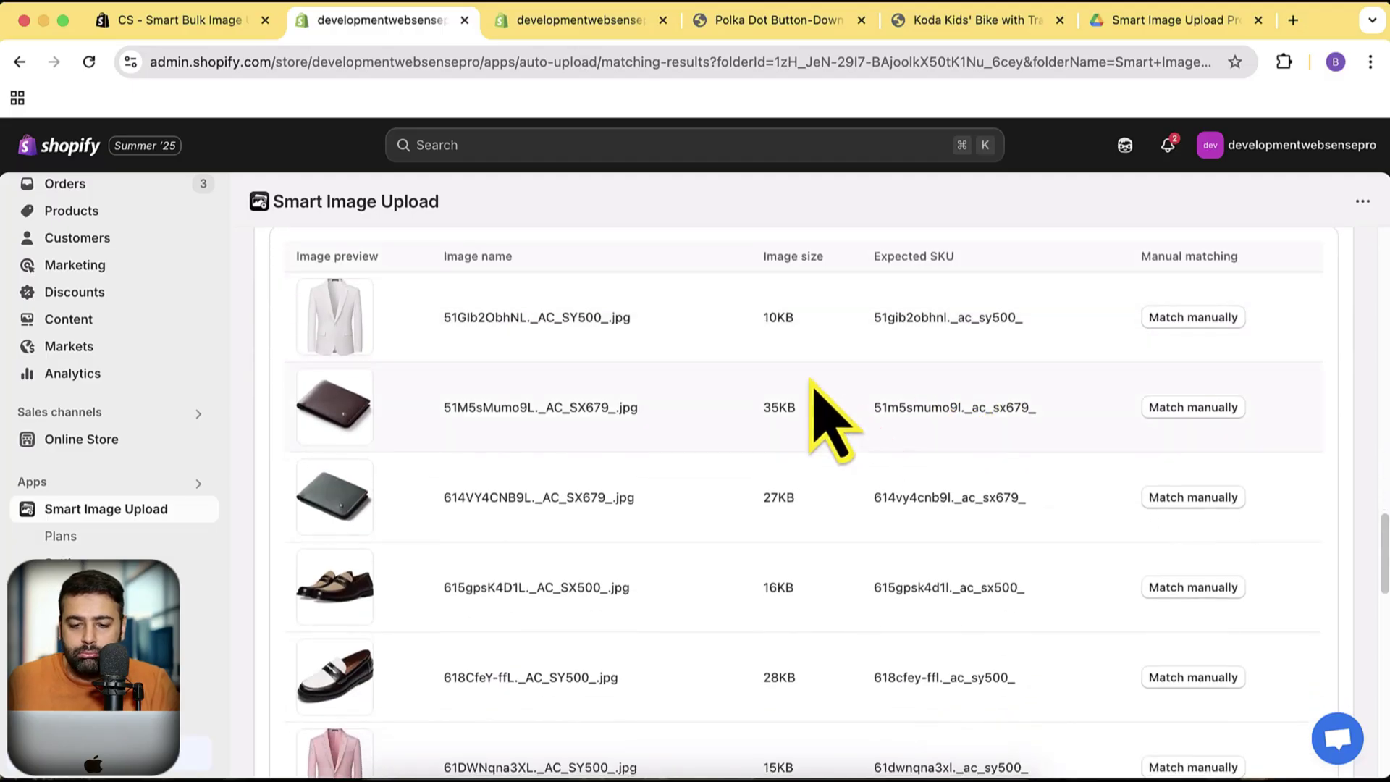
scroll(876, 435, "down", 8)
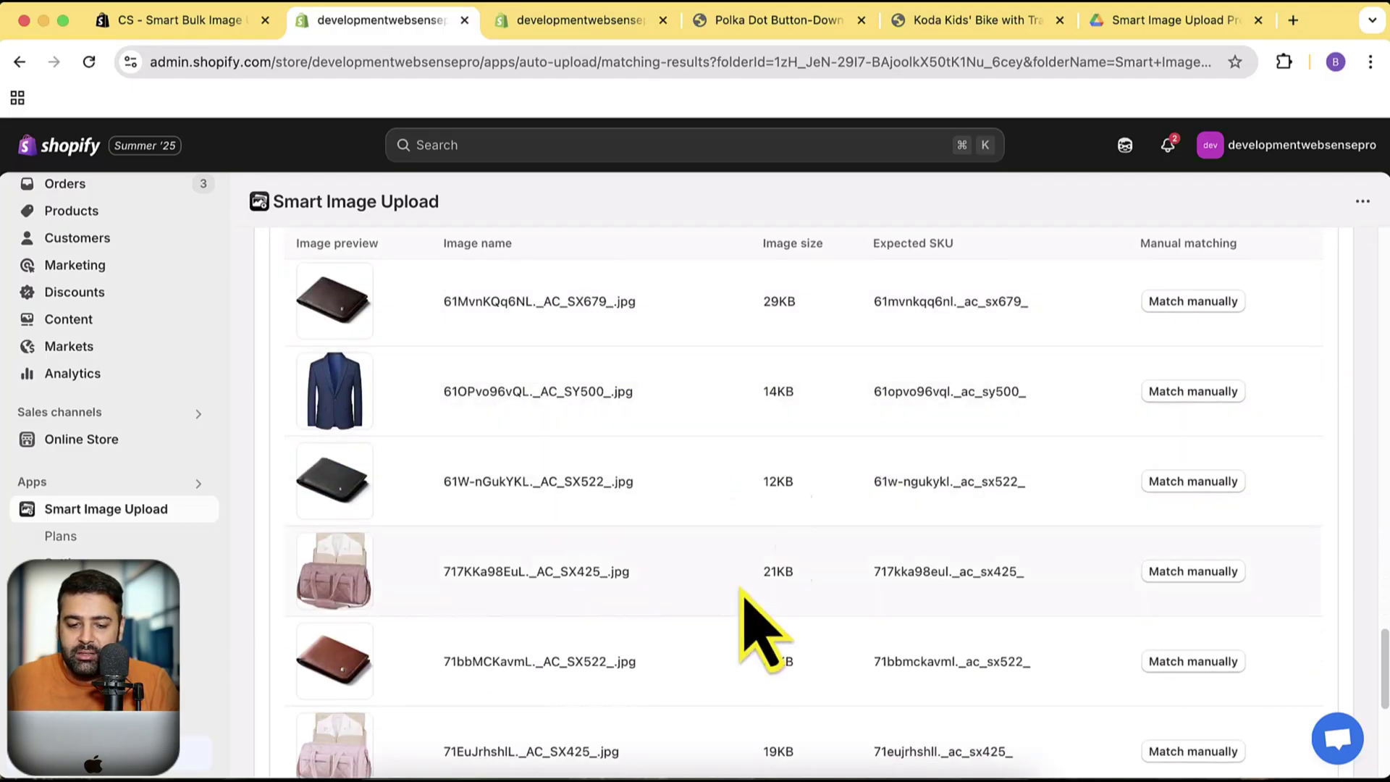
scroll(797, 507, "down", 5)
scroll(879, 529, "up", 20)
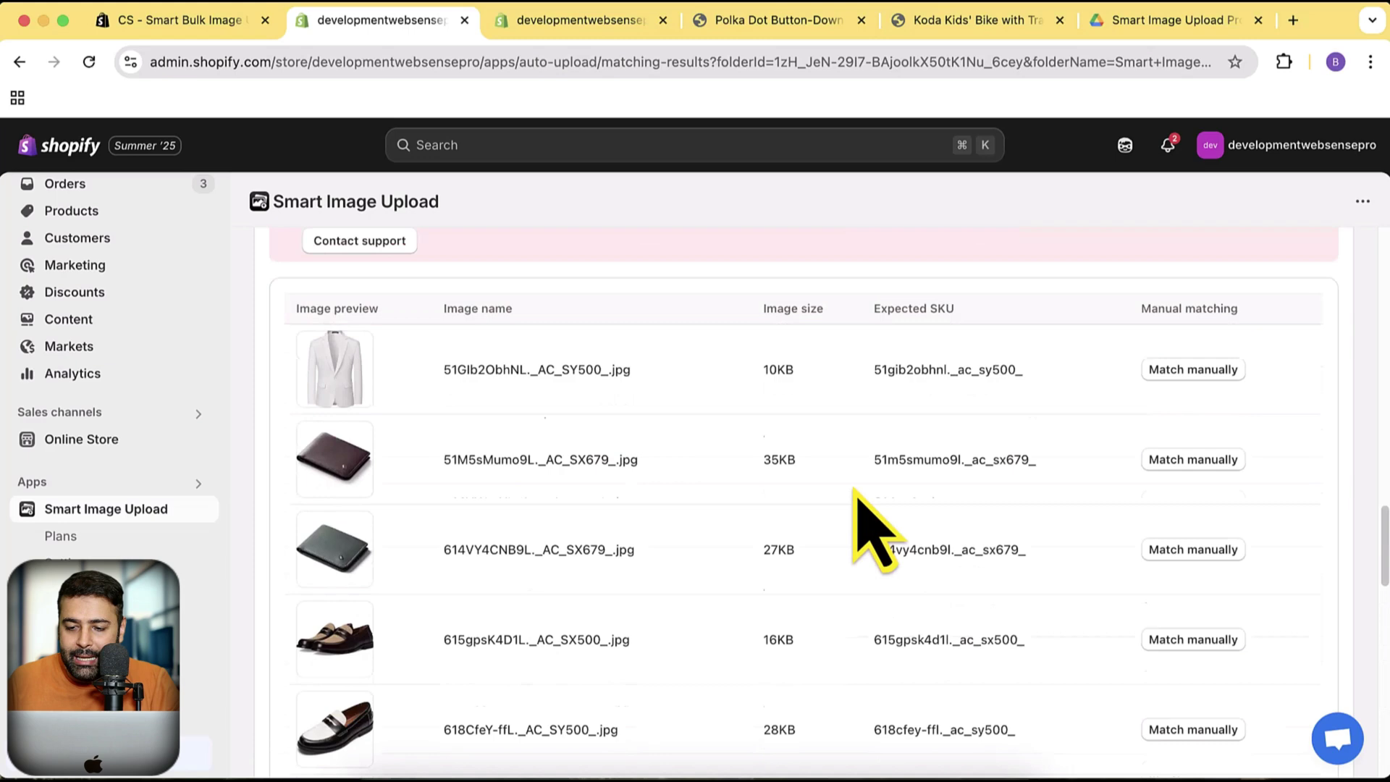
scroll(898, 507, "down", 5)
left_click(1201, 503)
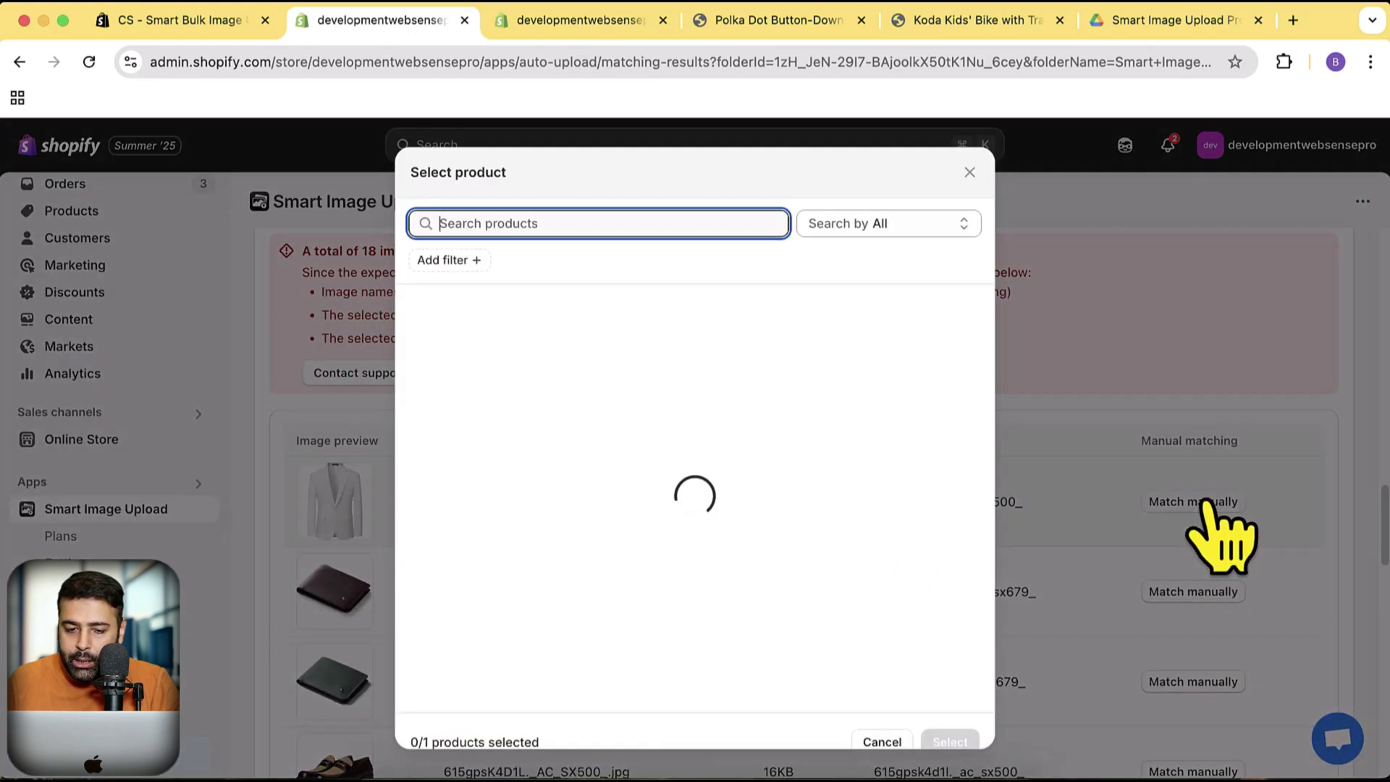
scroll(637, 420, "down", 2)
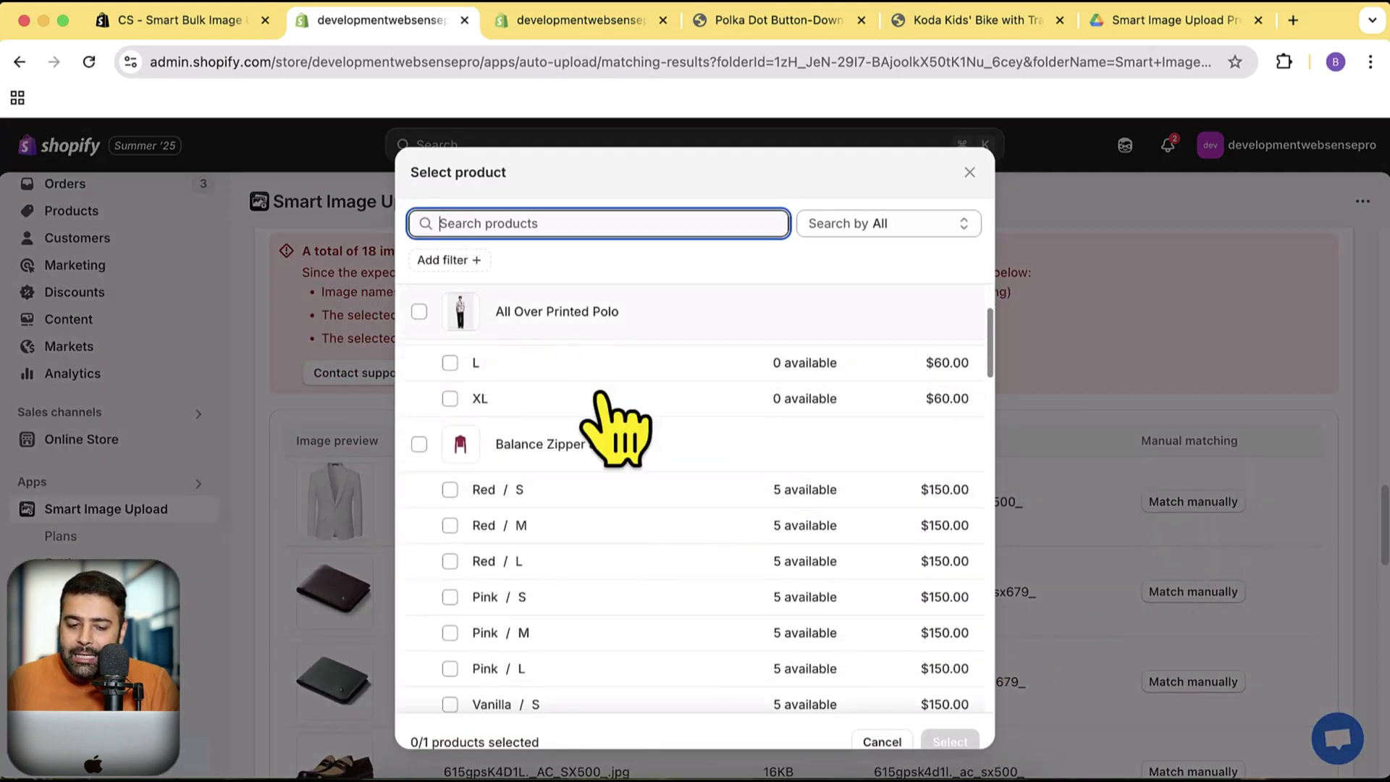
scroll(633, 470, "down", 2)
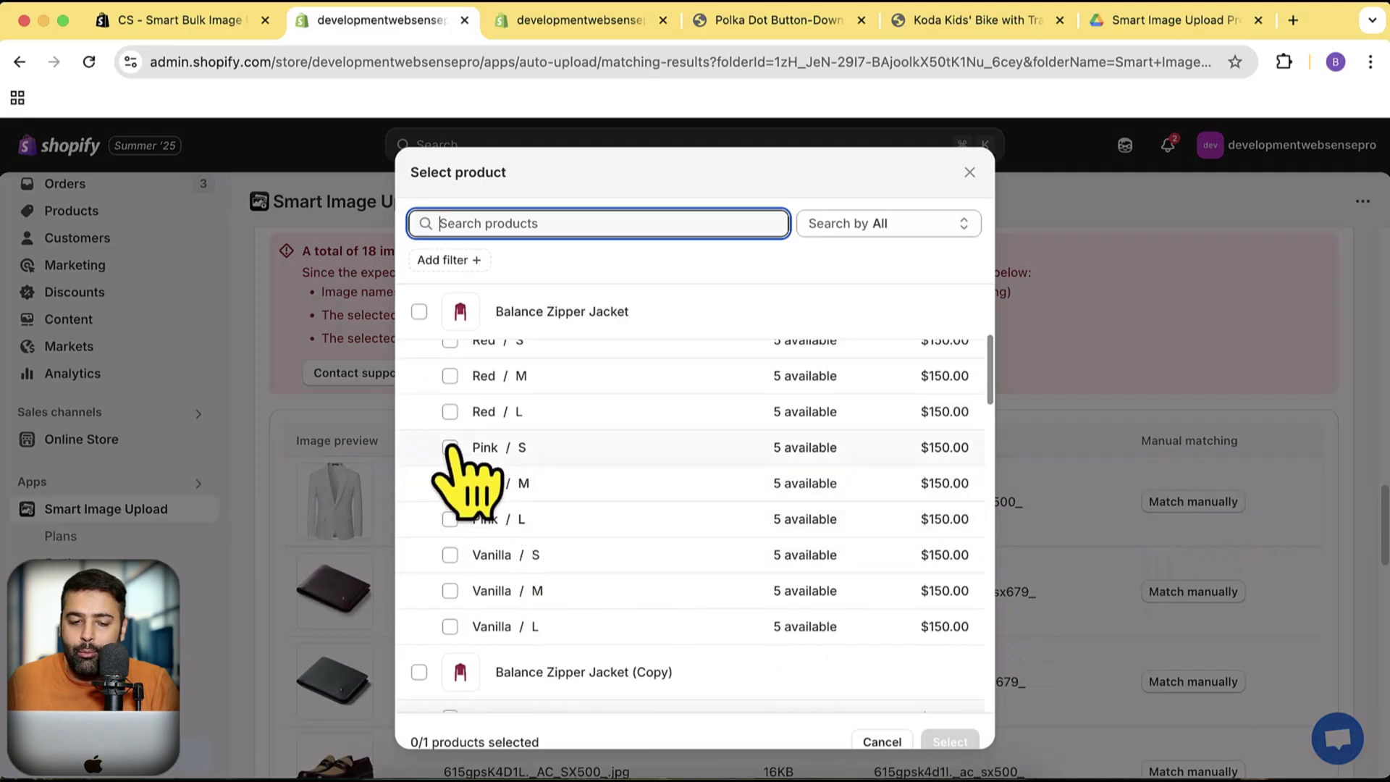
left_click(302, 434)
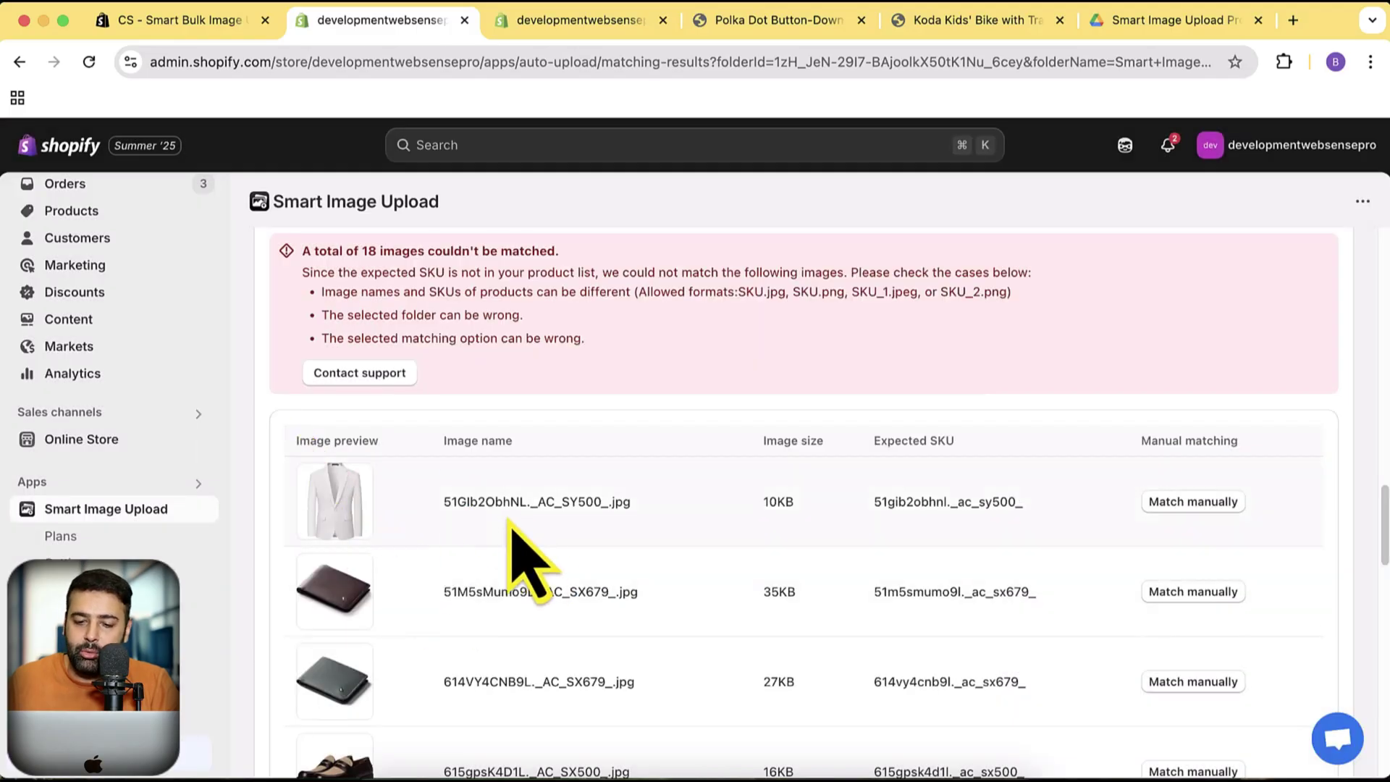
scroll(1056, 492, "down", 9)
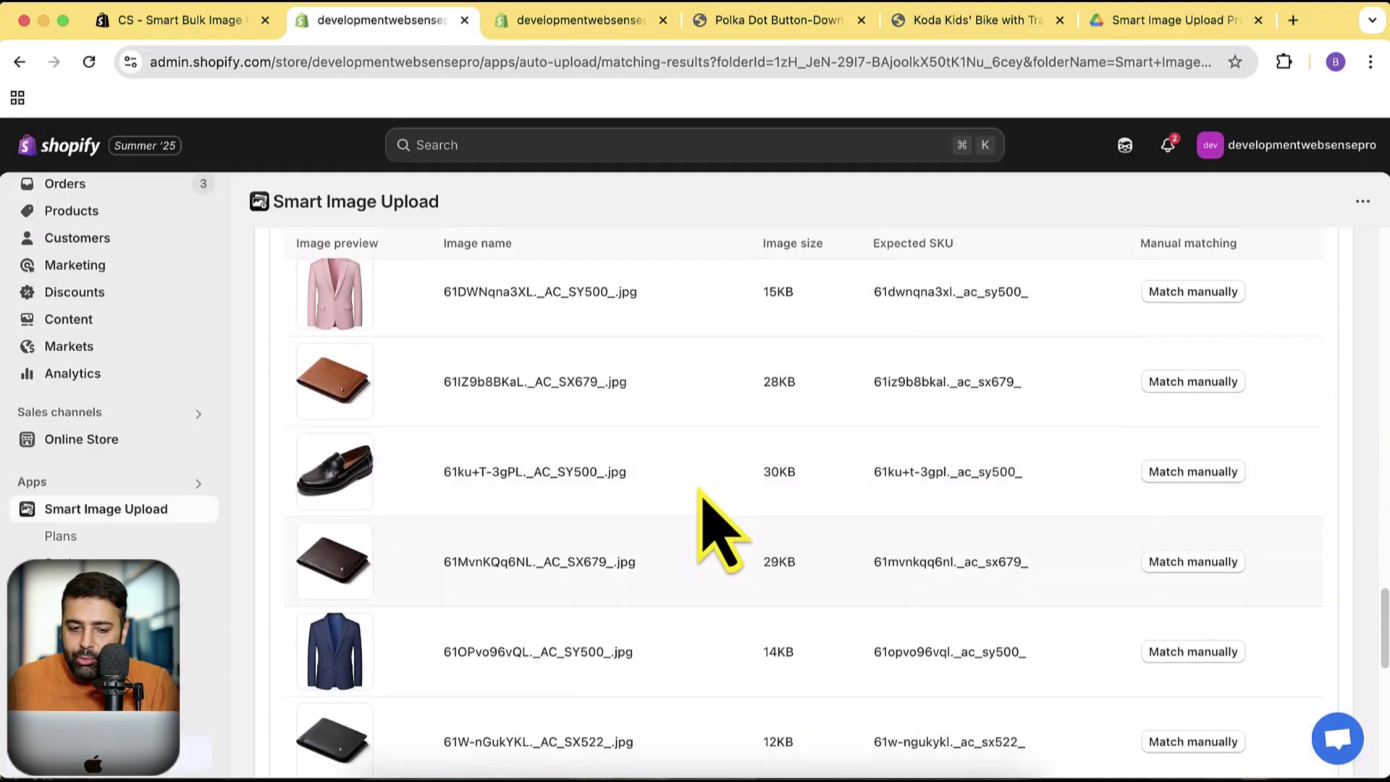
scroll(1184, 466, "down", 2)
scroll(756, 434, "down", 4)
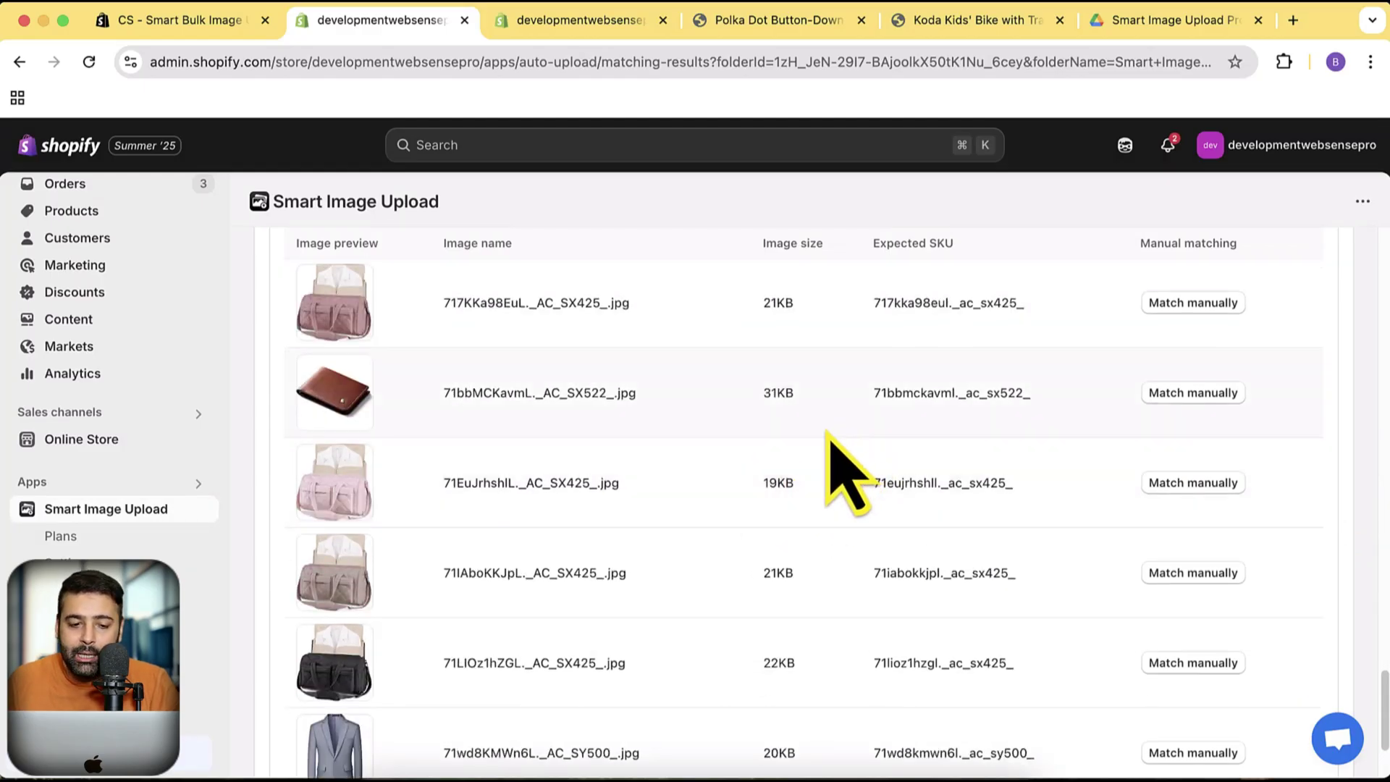
scroll(828, 434, "up", 10)
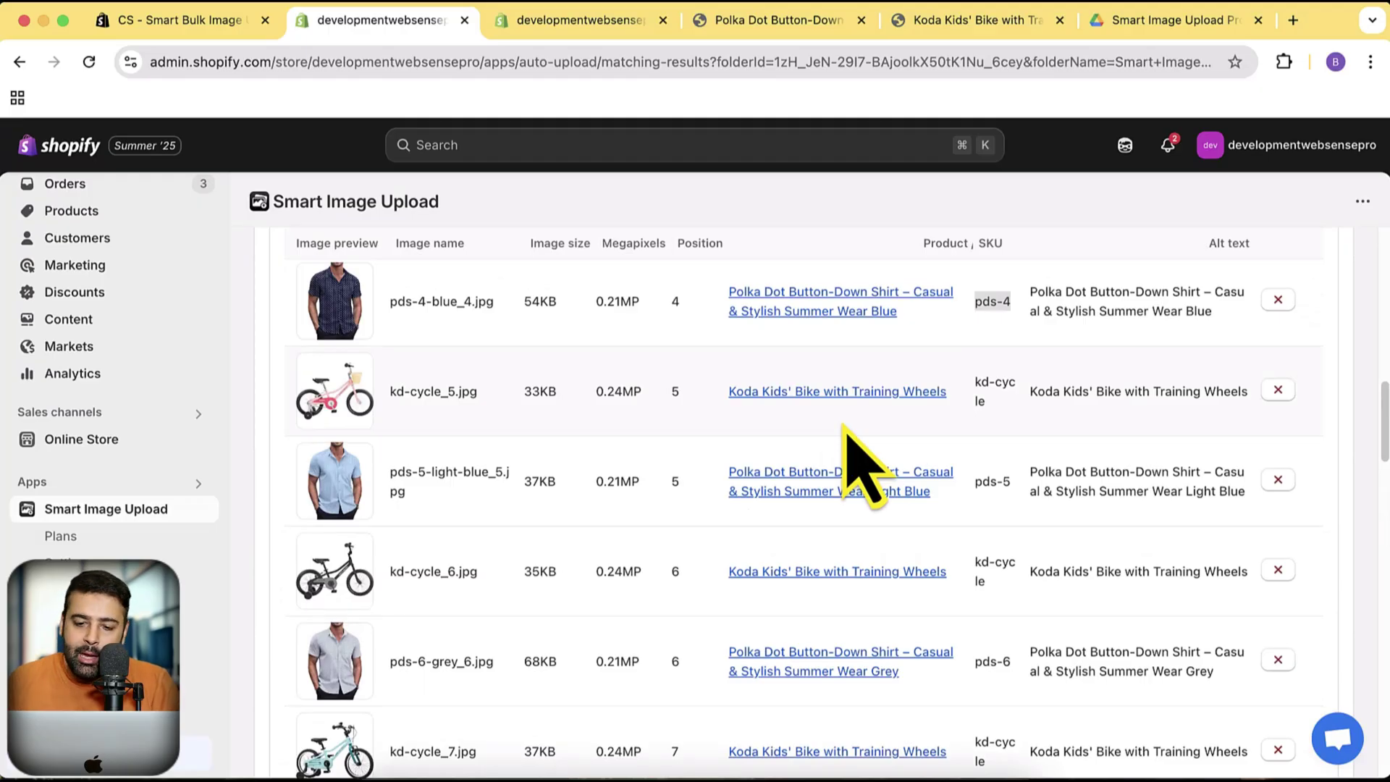
scroll(636, 378, "up", 10)
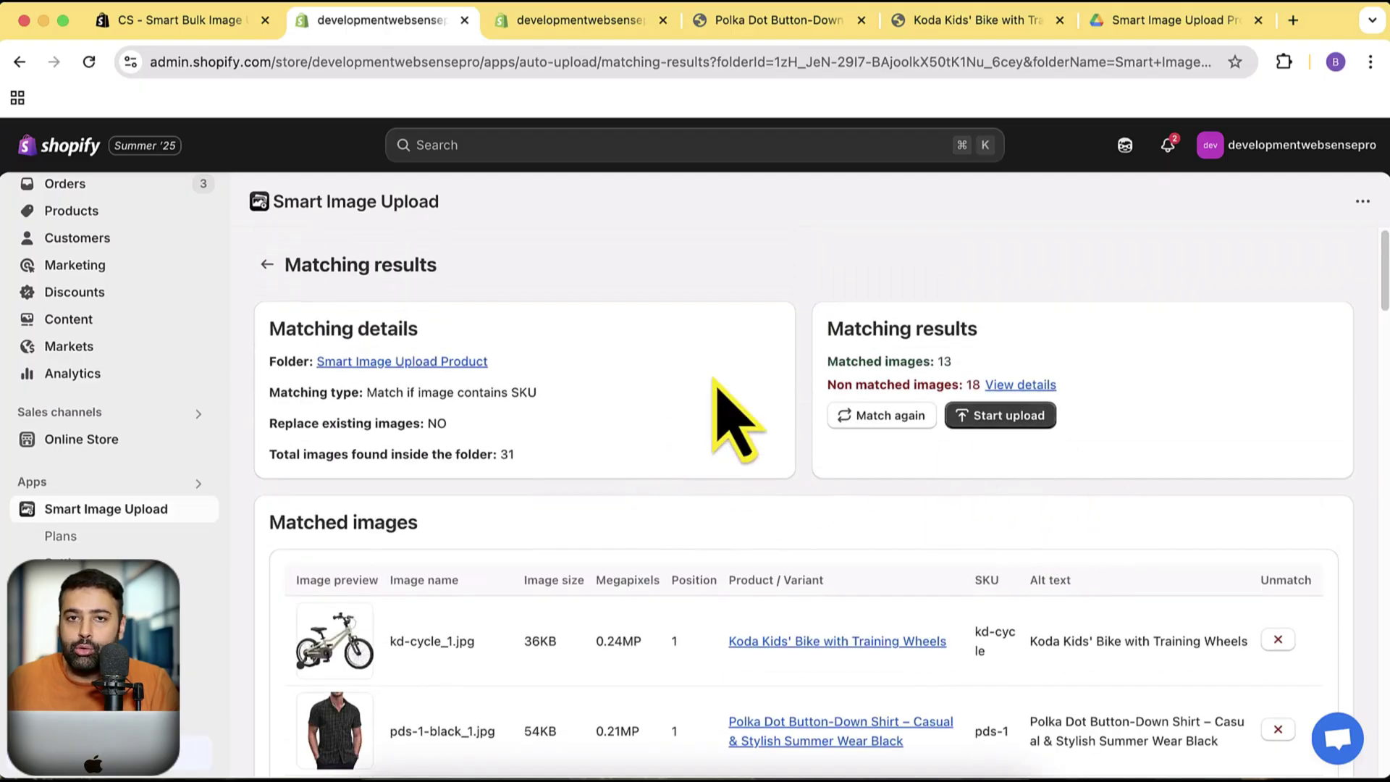
scroll(709, 347, "down", 3)
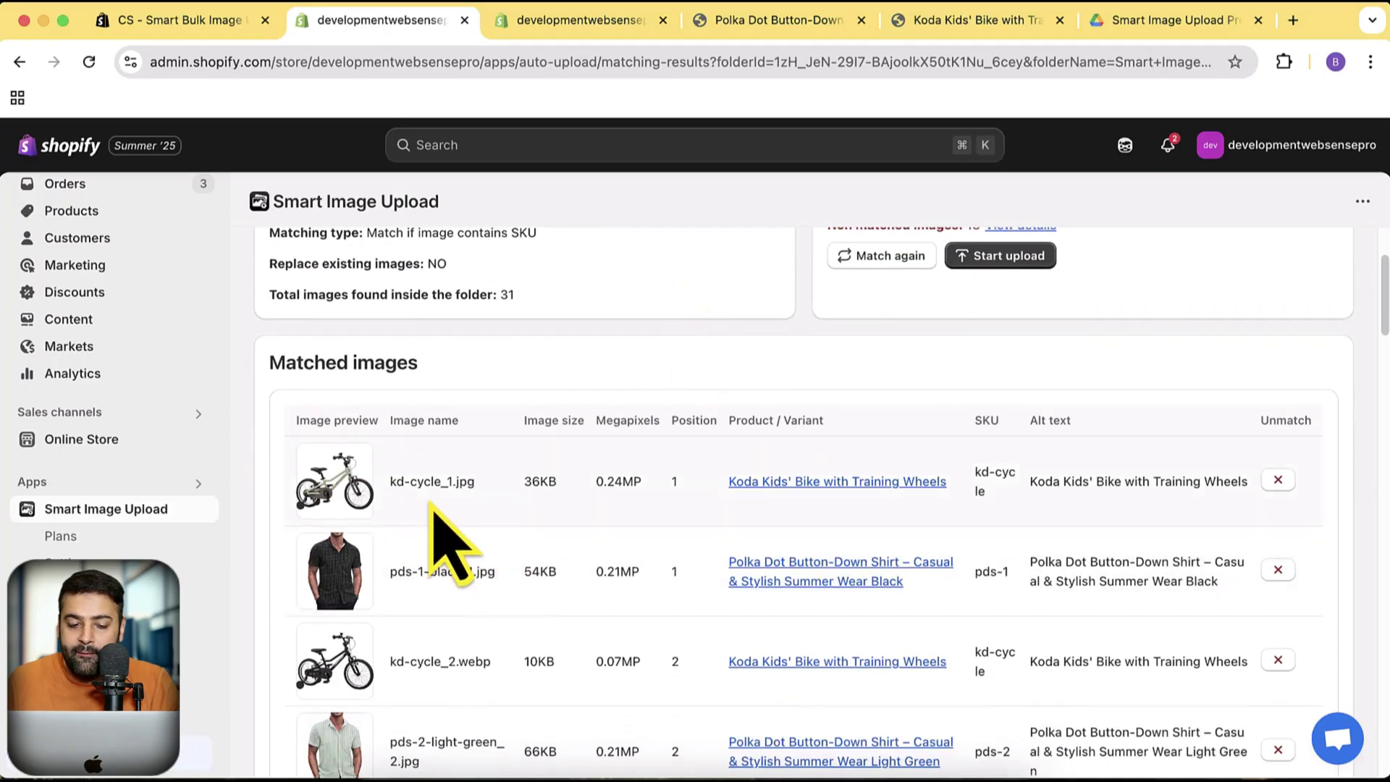
left_click_drag(452, 482, 440, 482)
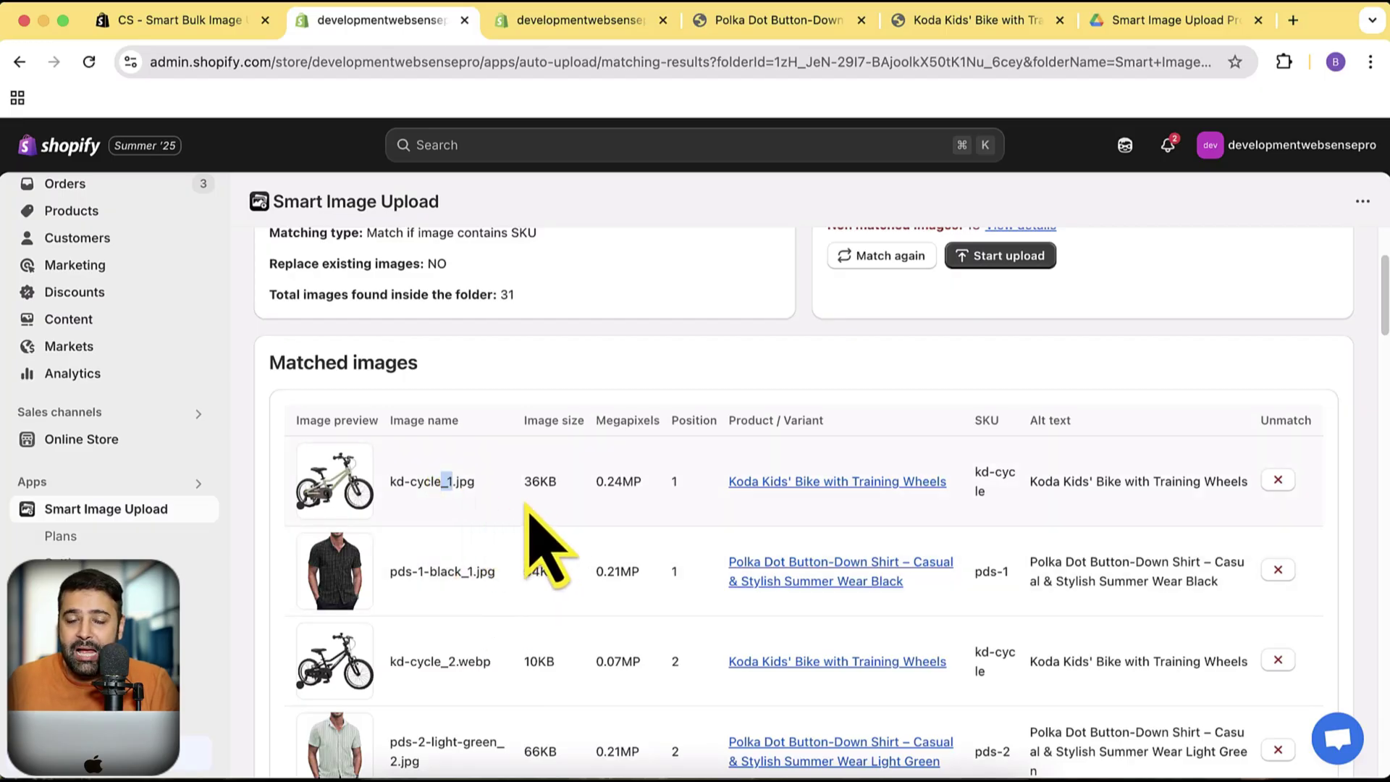
scroll(564, 405, "down", 3)
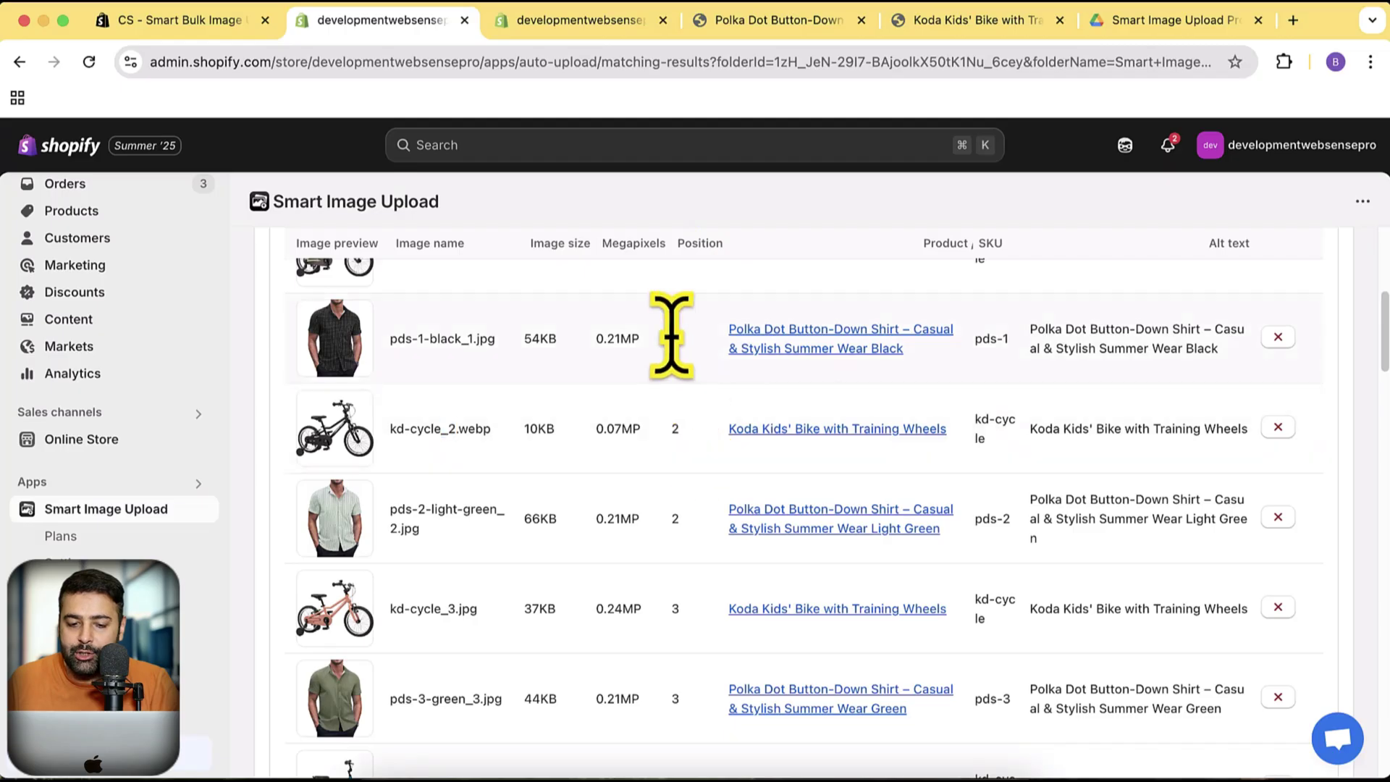
double_click(674, 428)
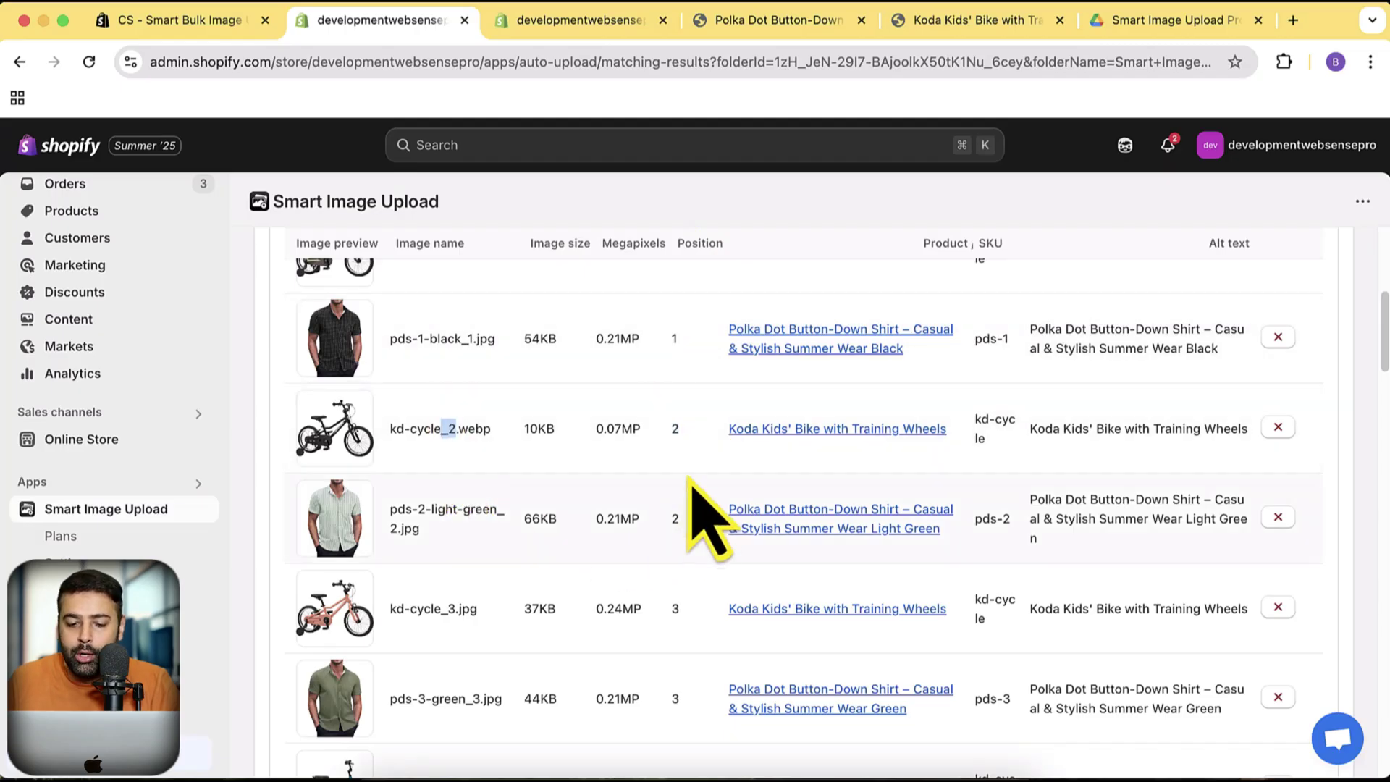
double_click(675, 429)
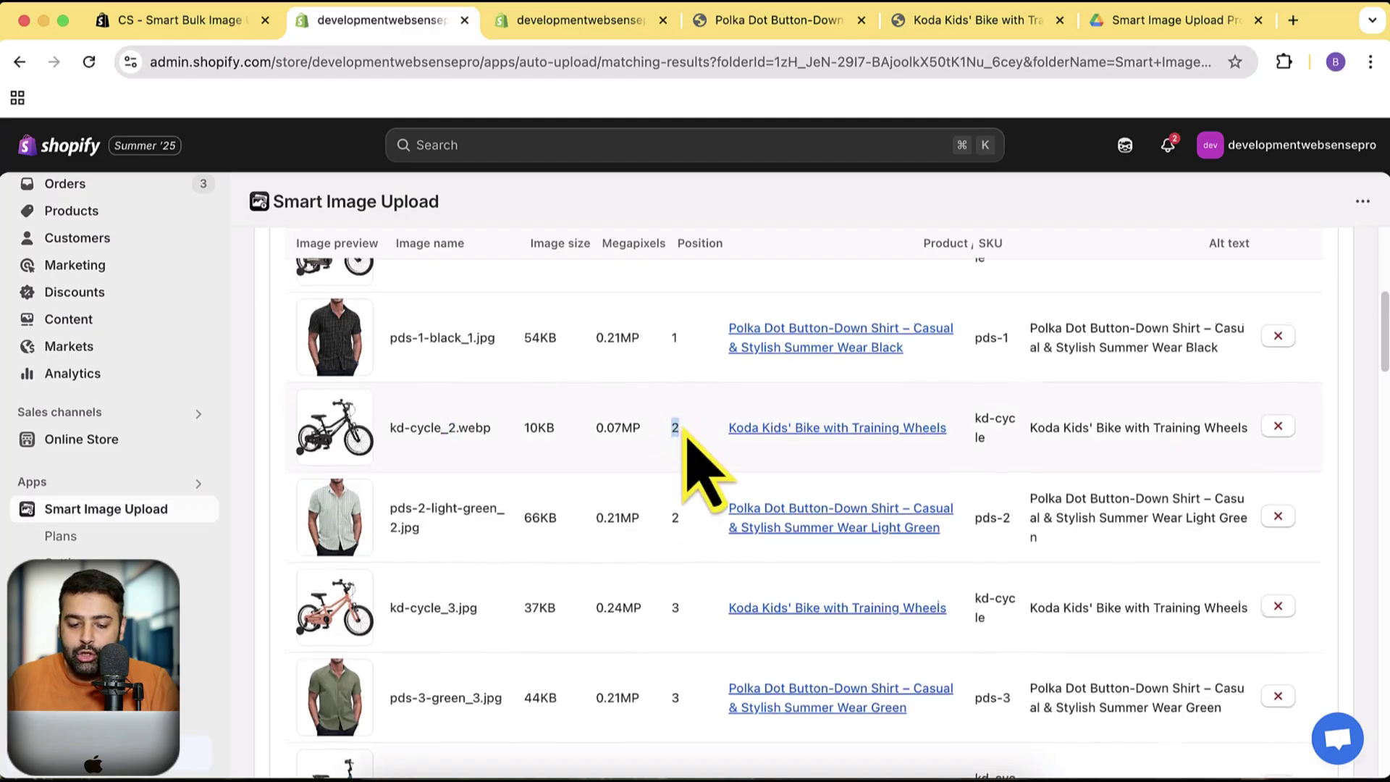
scroll(477, 579, "down", 1)
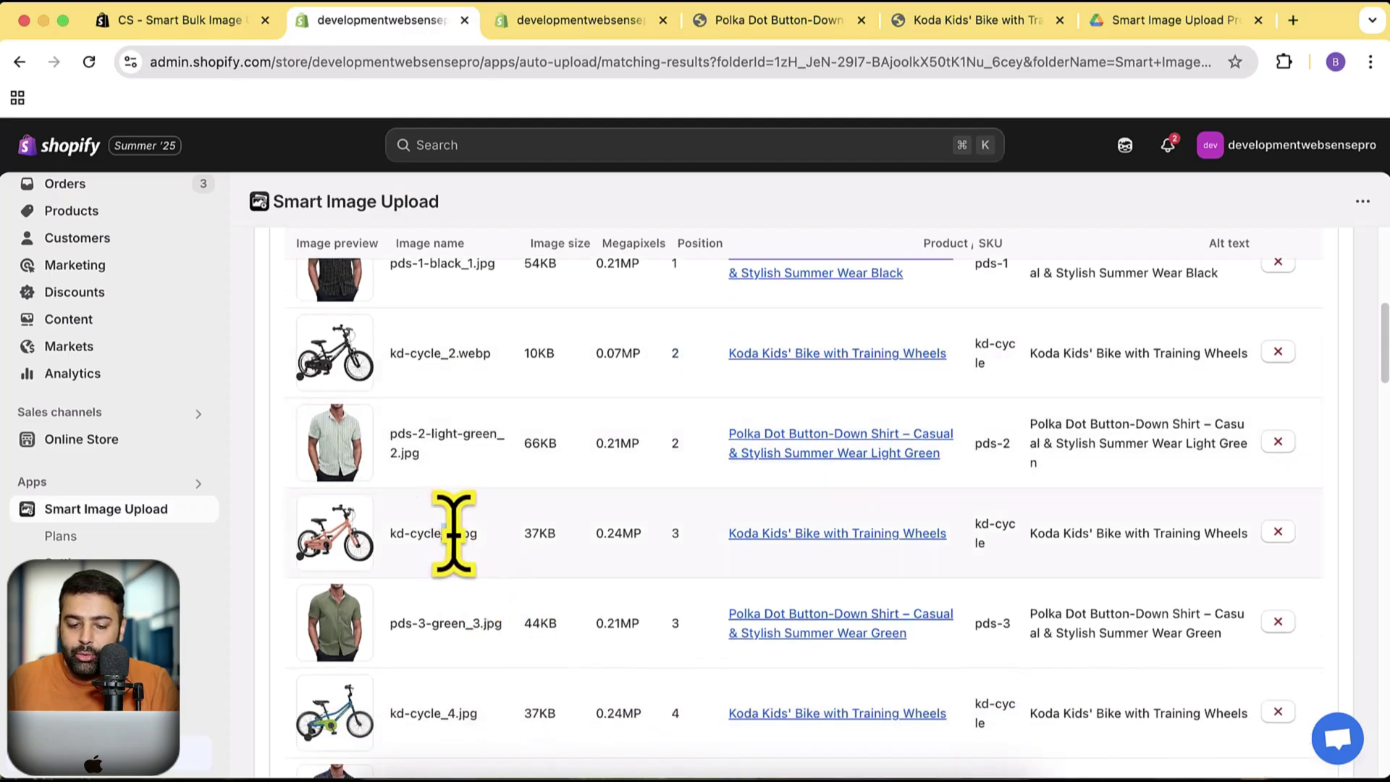
double_click(676, 534)
scroll(496, 605, "down", 3)
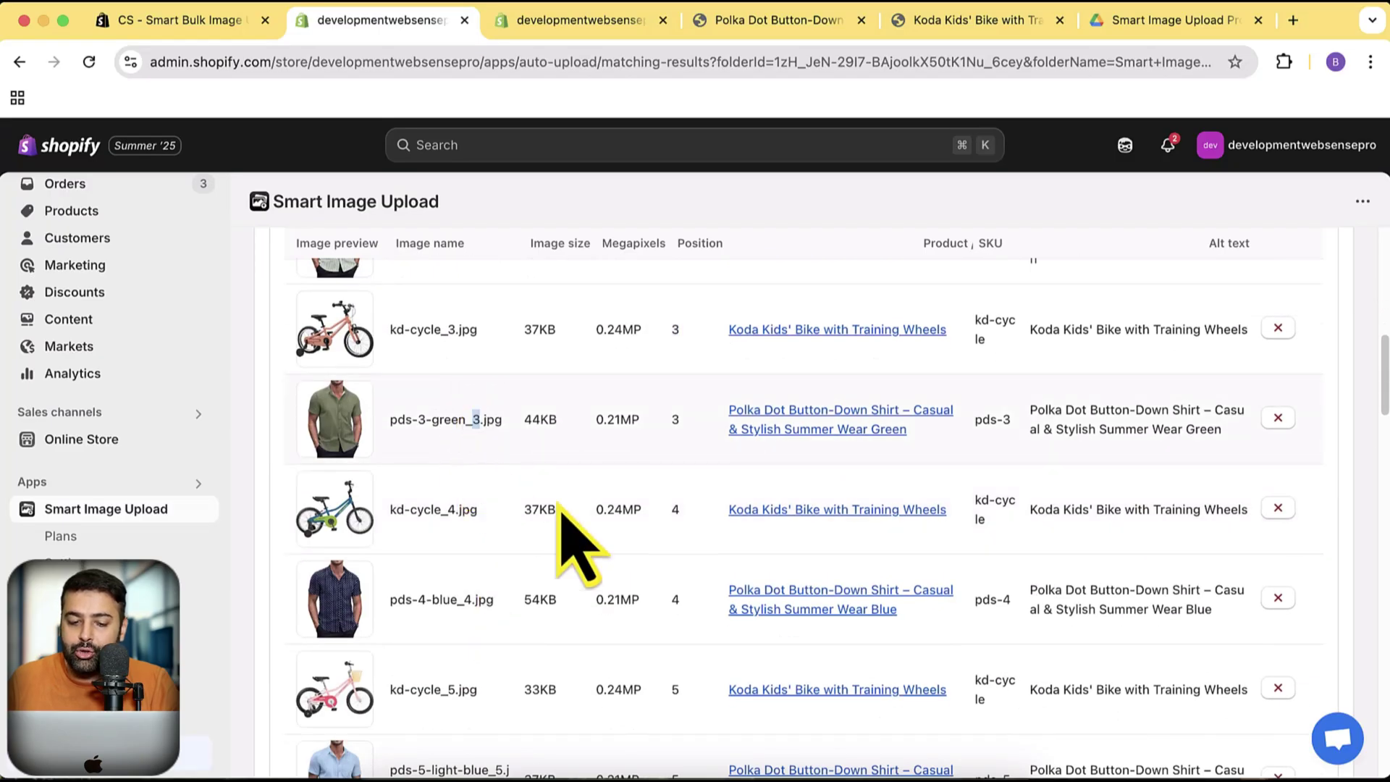
scroll(666, 465, "down", 1)
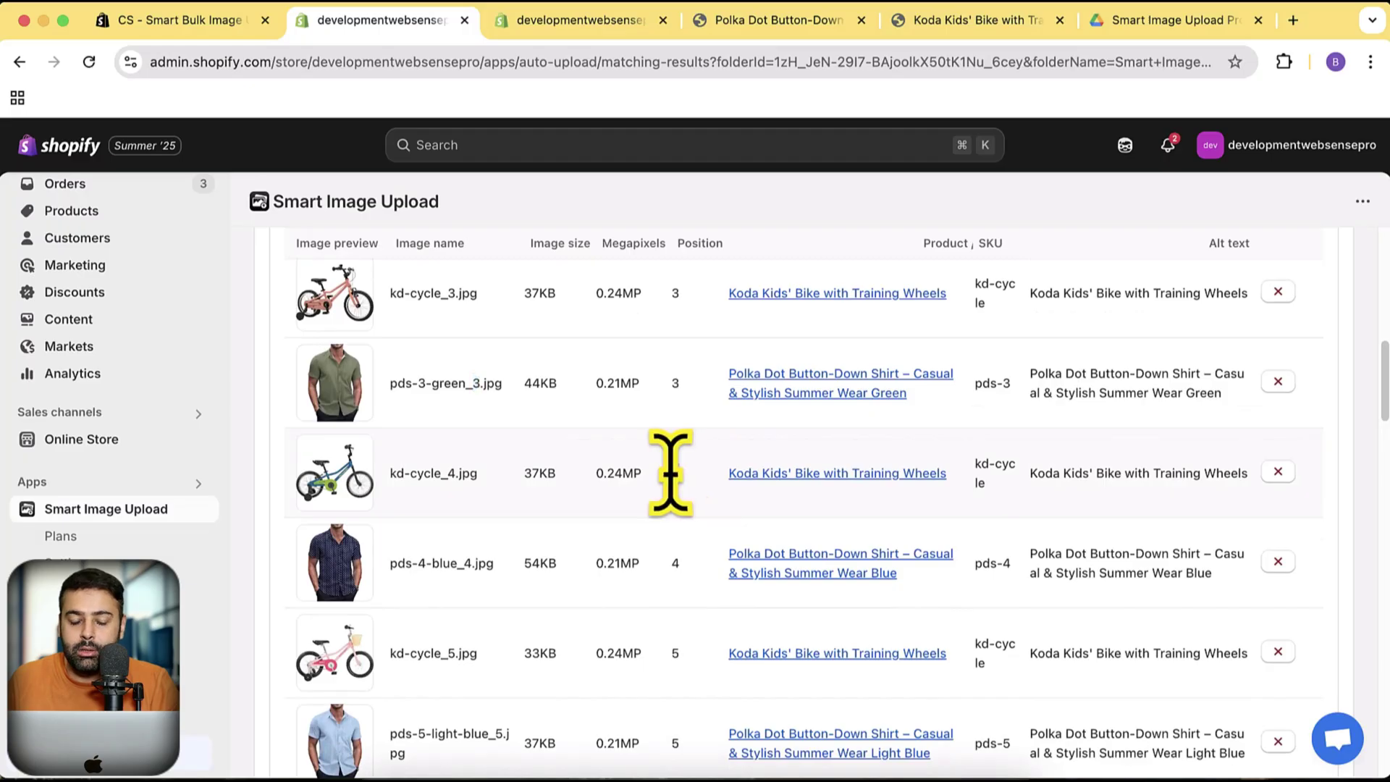
double_click(674, 472)
scroll(636, 554, "up", 10)
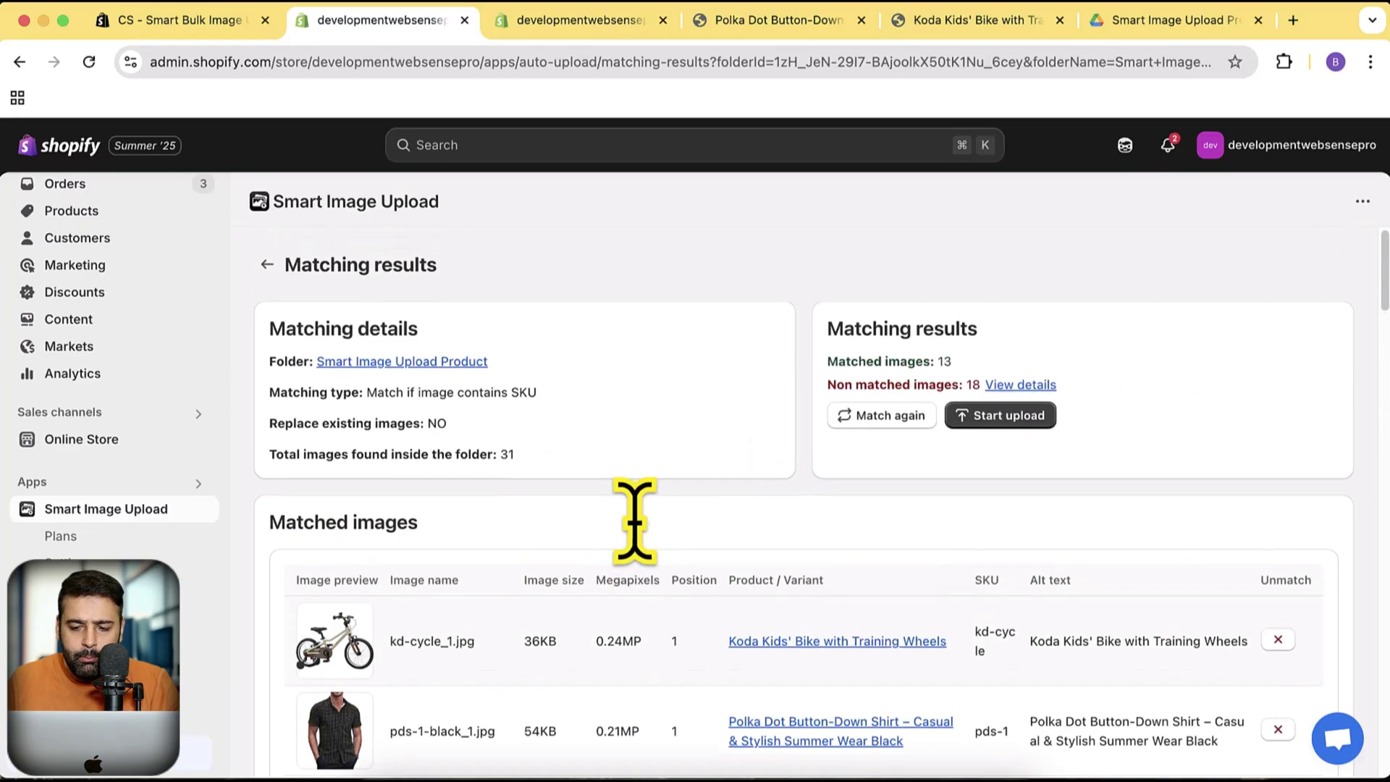
Upload the 13 matched images and let job #32145 finish in 32.01 seconds
left_click(1002, 418)
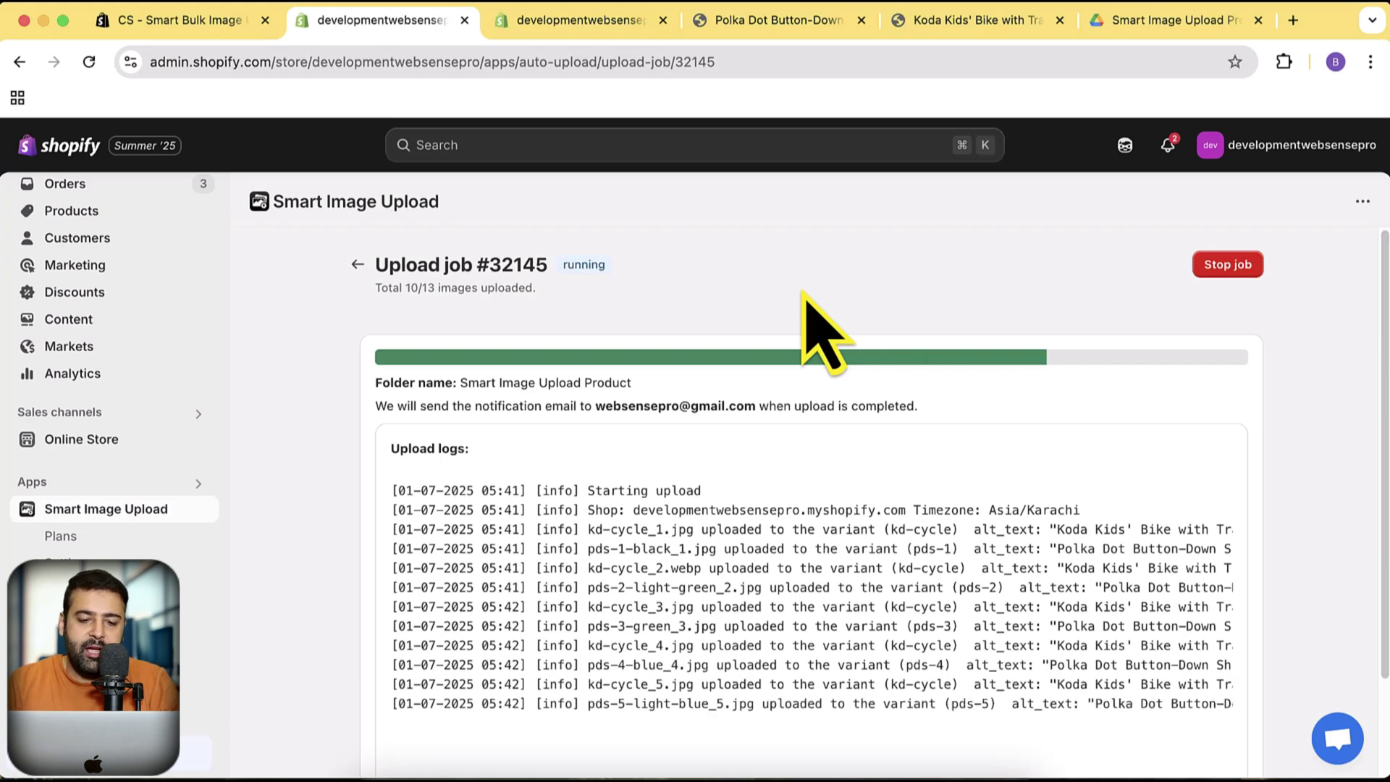
scroll(1104, 300, "down", 3)
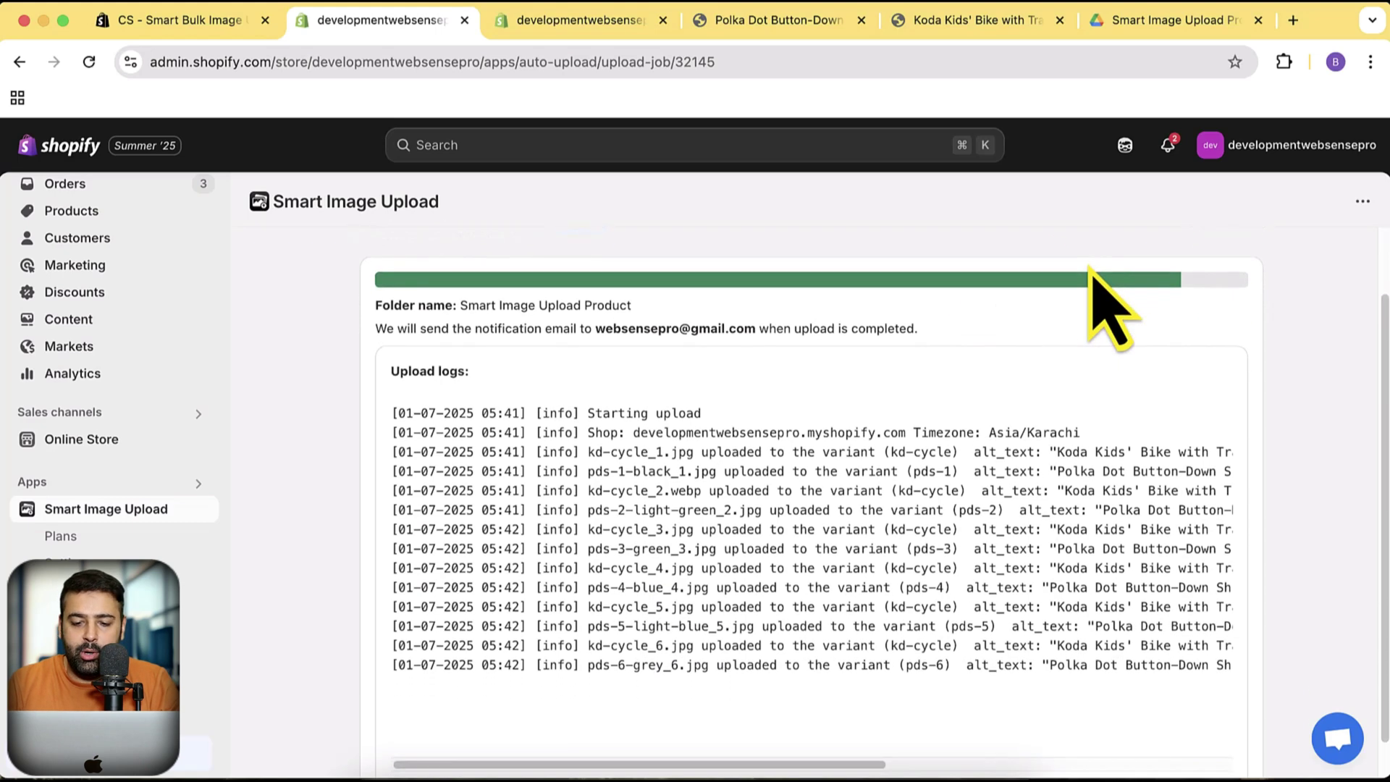
scroll(1100, 282, "down", 1)
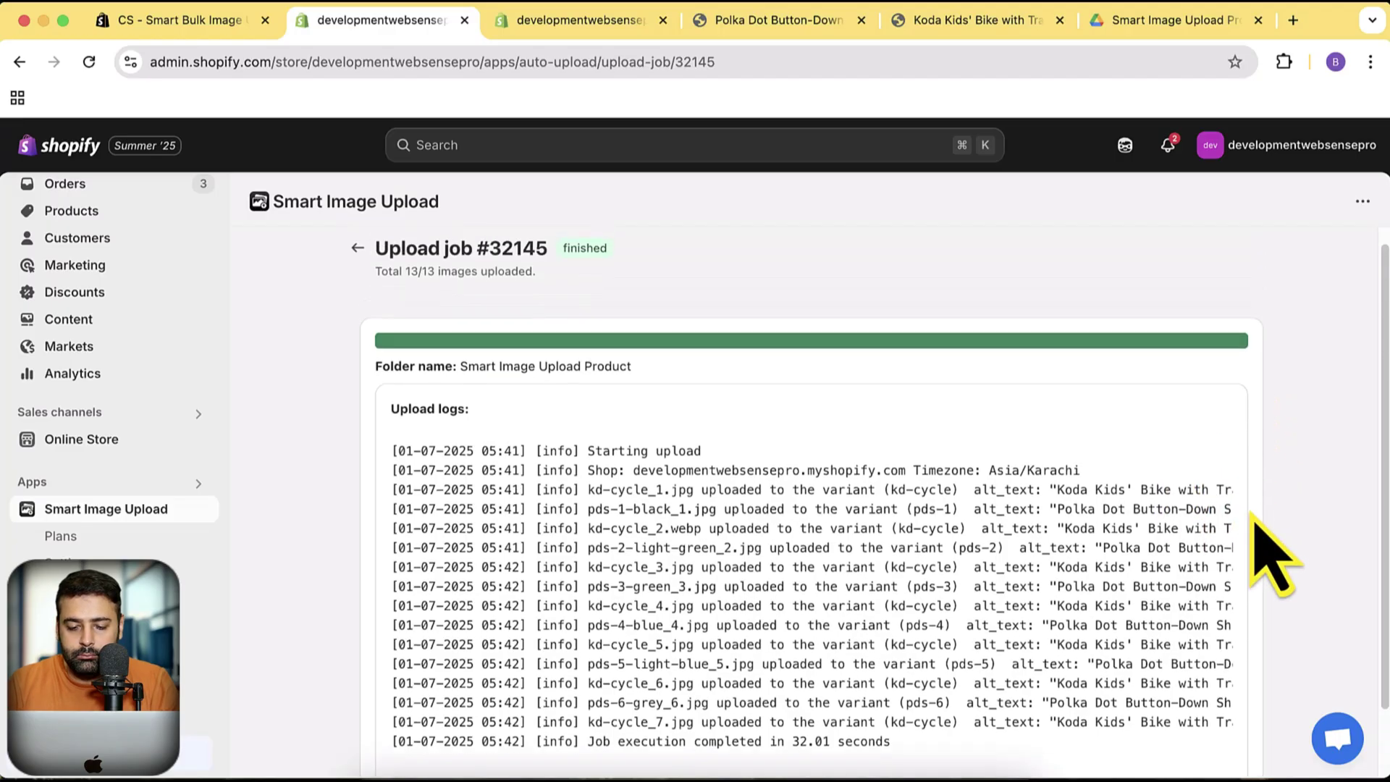
triple_click(725, 664)
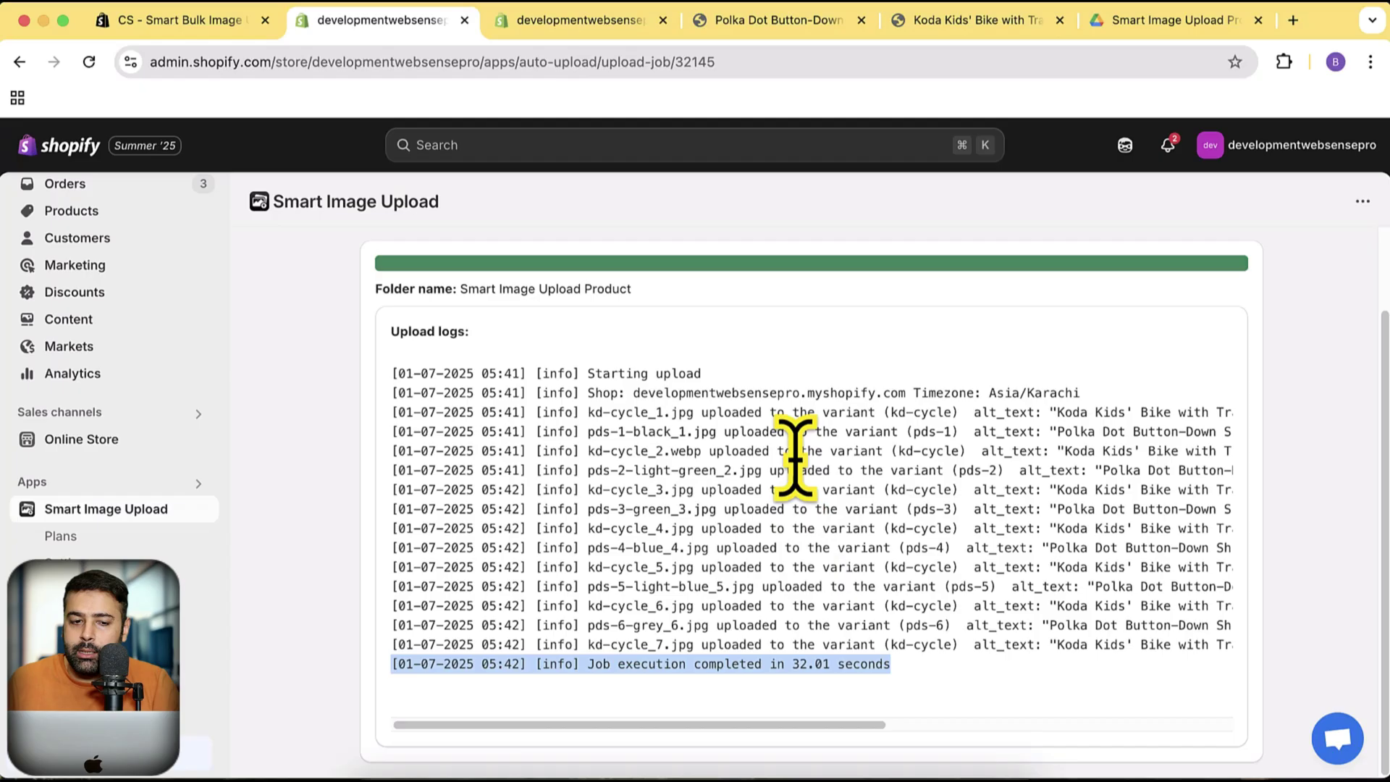
scroll(796, 442, "up", 3)
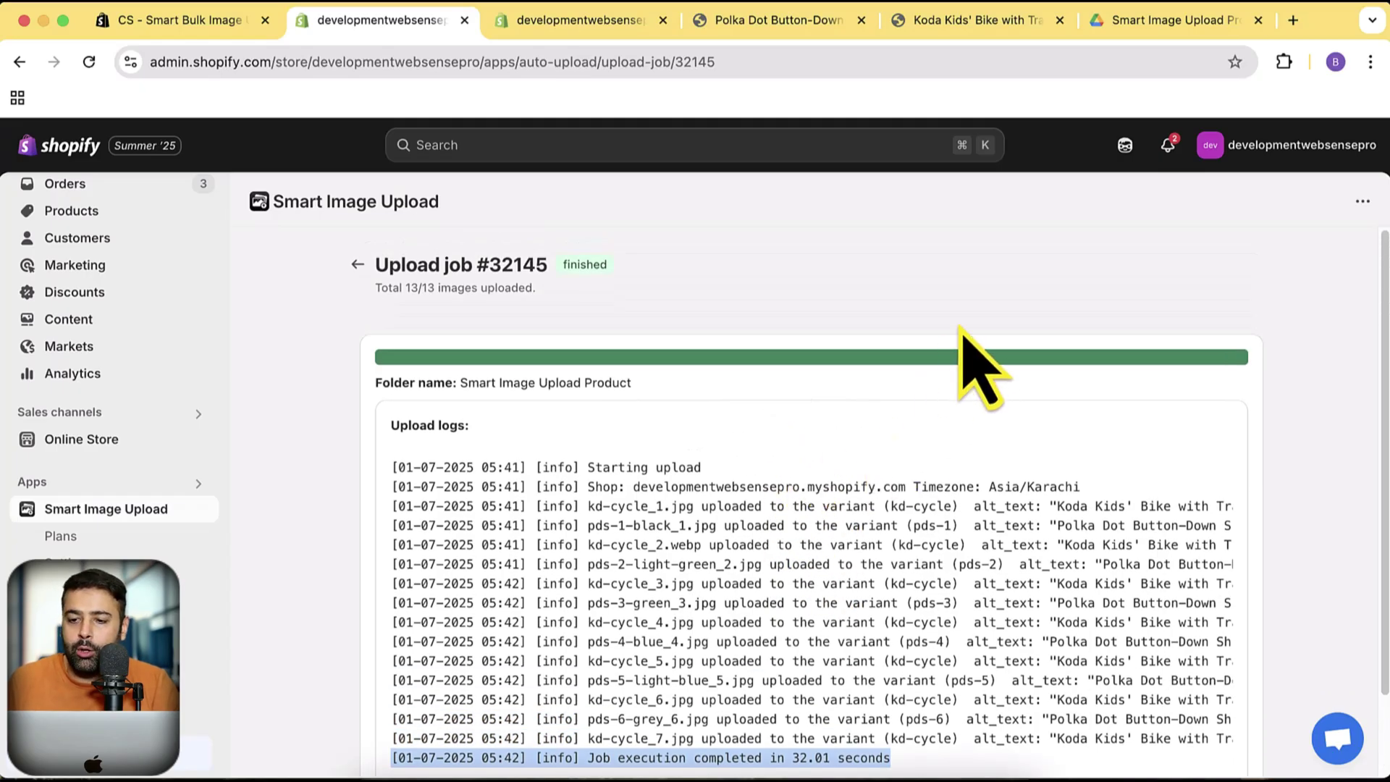
Load gmail.com in a new tab and open the 'Upload Job #32145 is finished' email
left_click(1292, 20)
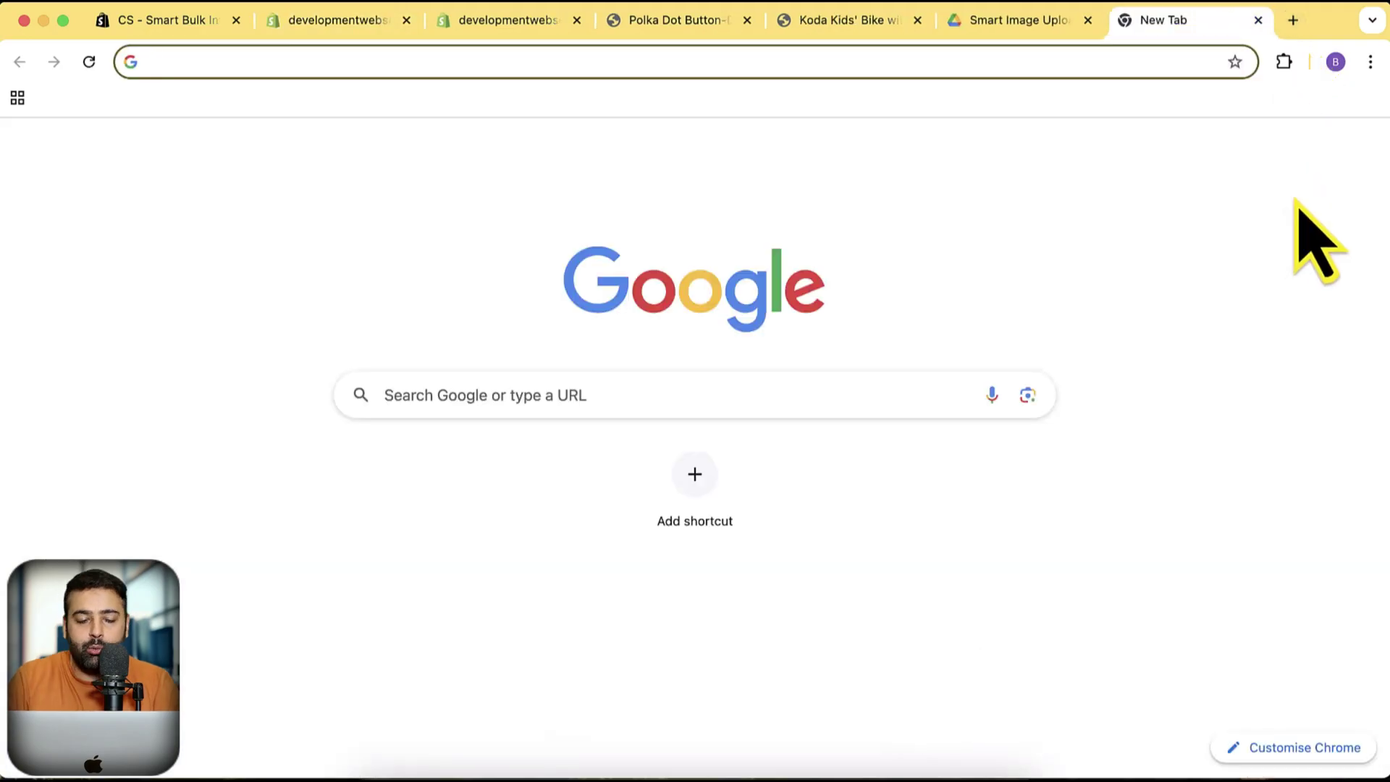
type("gmail.com")
key("Return")
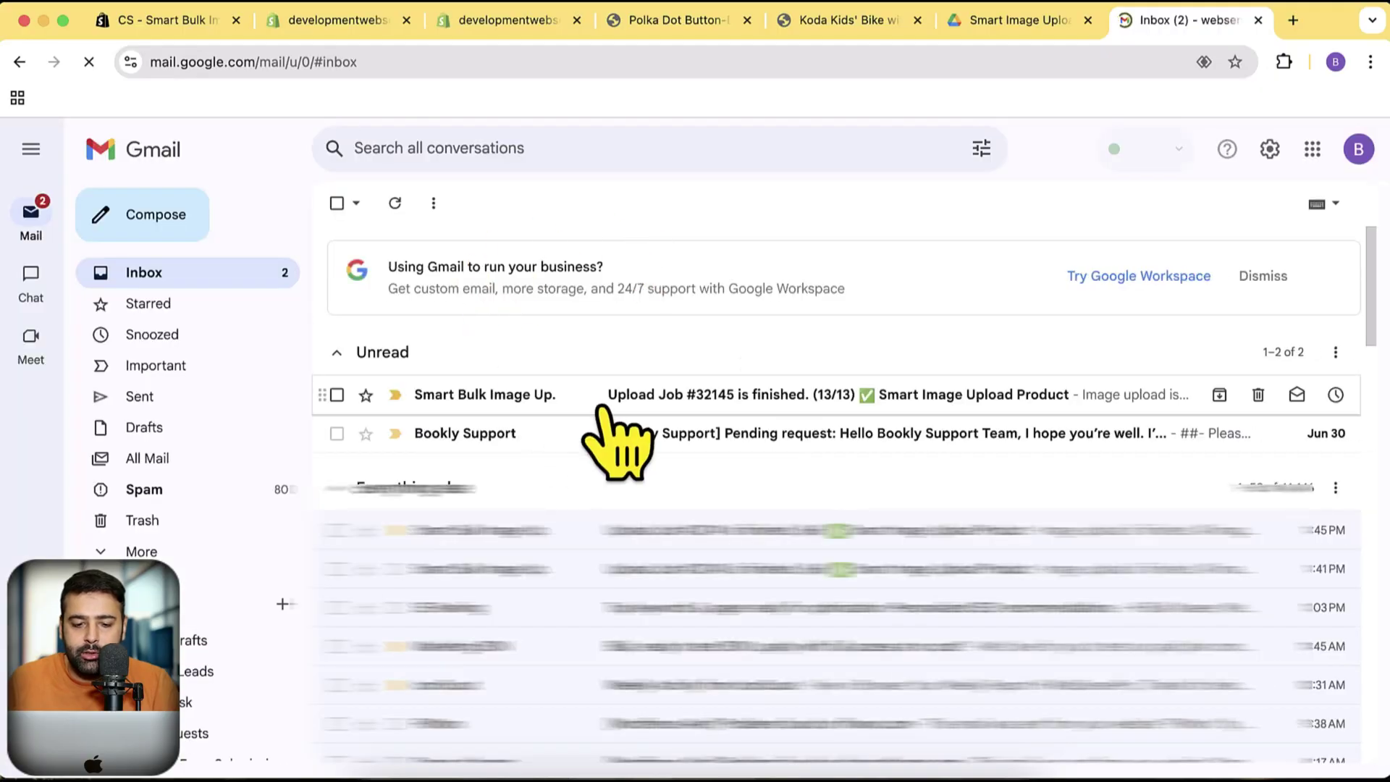
left_click(637, 397)
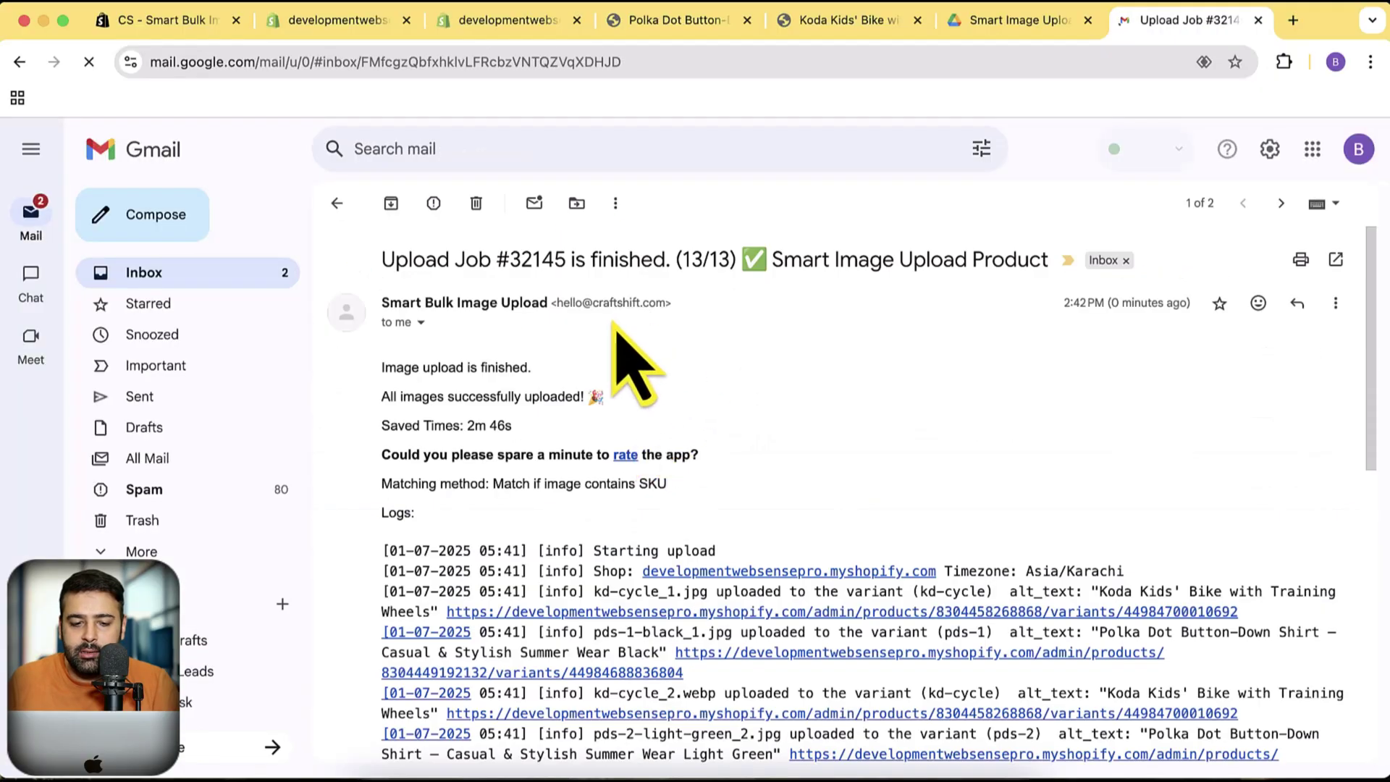
left_click_drag(380, 259, 1008, 261)
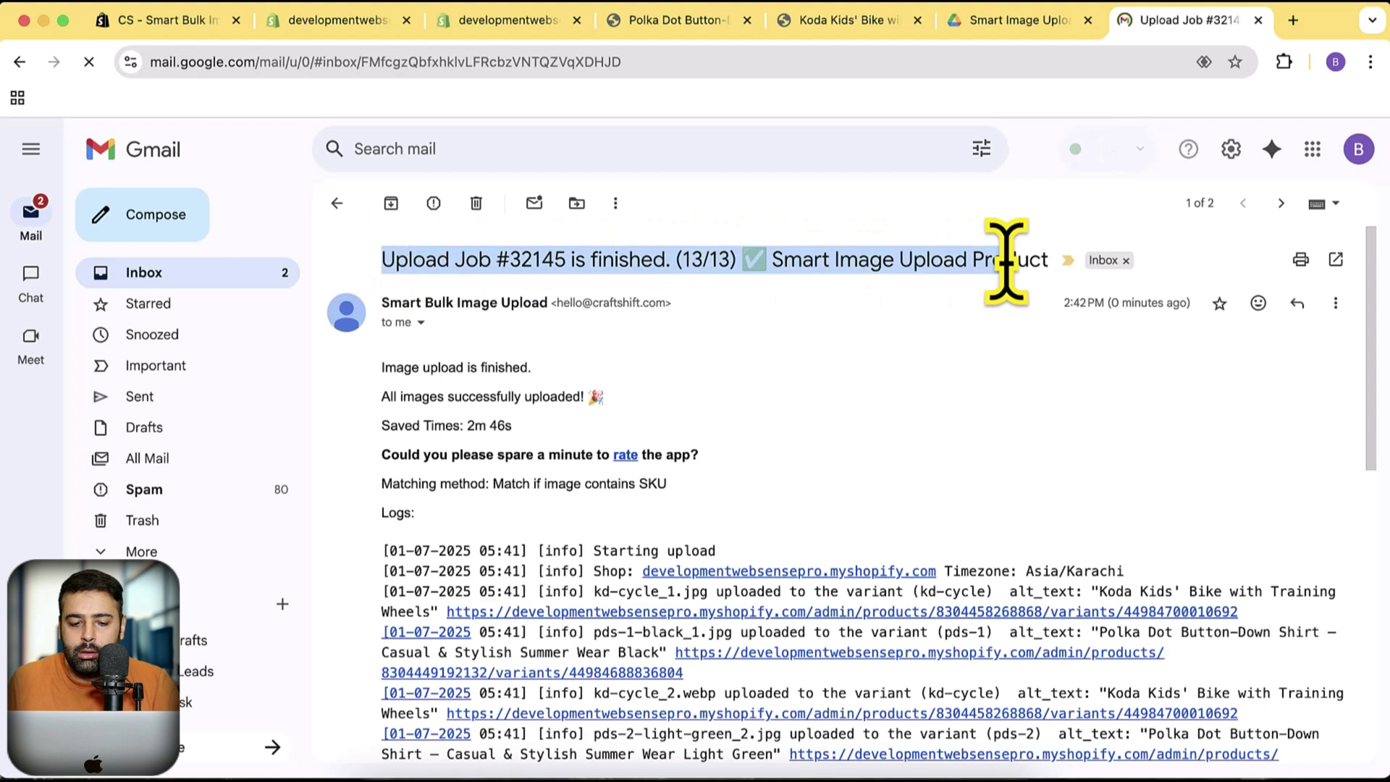
left_click(881, 372)
Read the email's per-image upload logs and its Saved Times: 2m 46s line
scroll(875, 362, "down", 1)
scroll(505, 329, "down", 3)
scroll(480, 394, "up", 3)
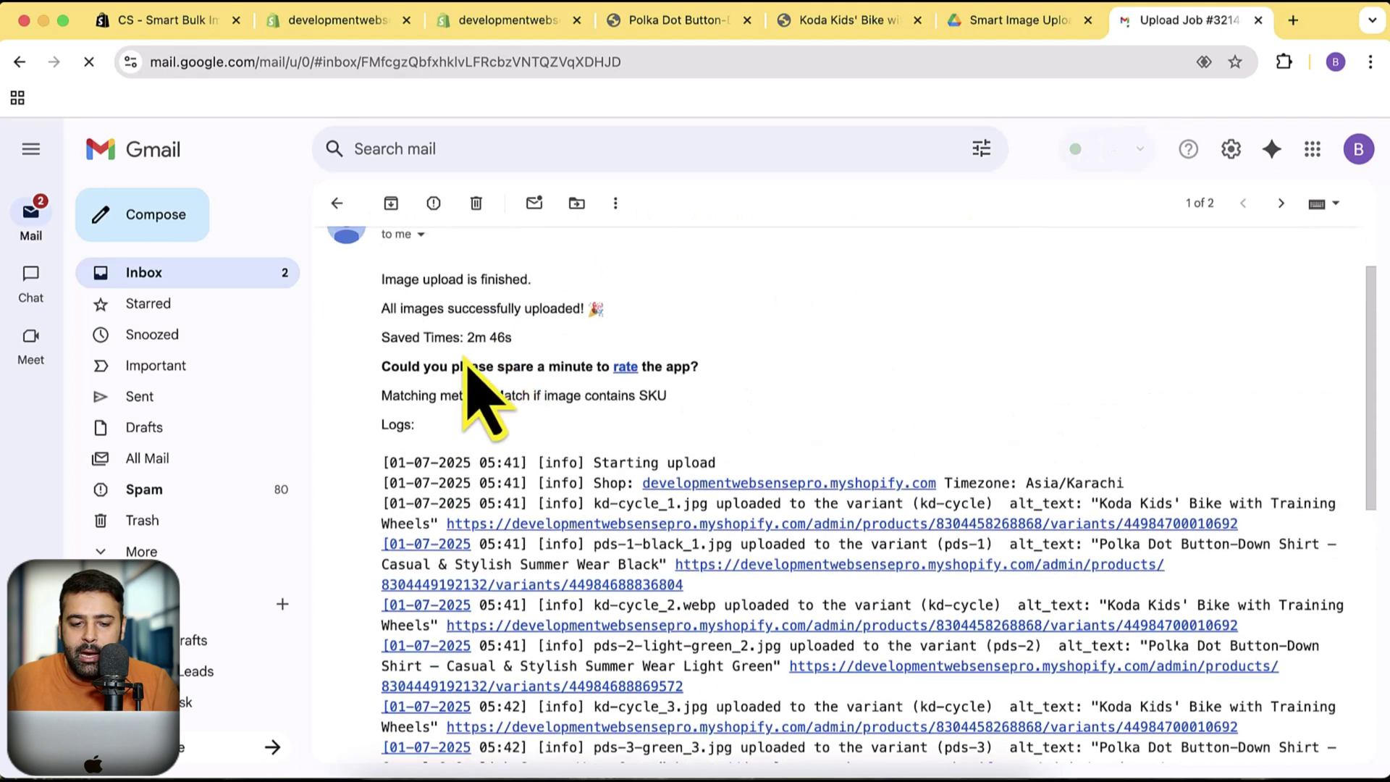
left_click_drag(397, 337, 522, 346)
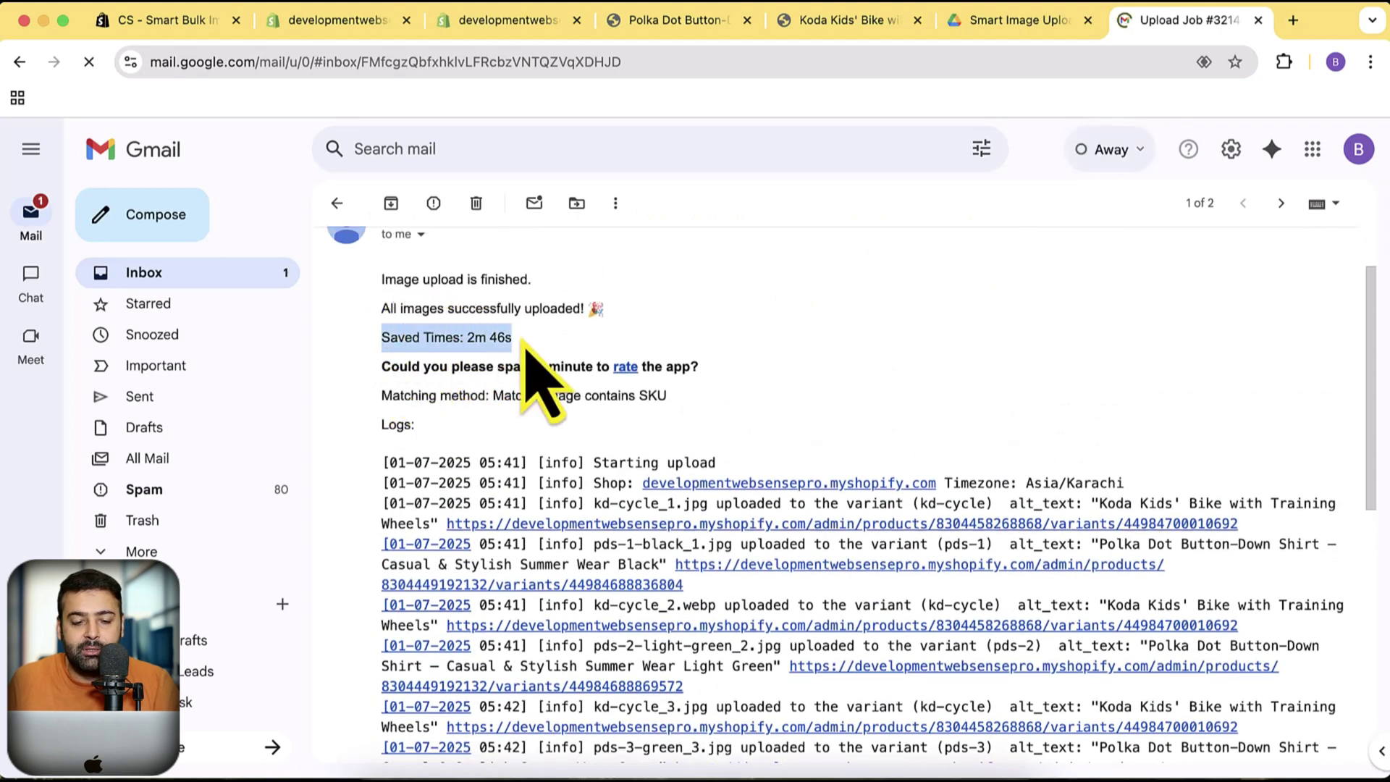
left_click(822, 403)
scroll(822, 395, "down", 8)
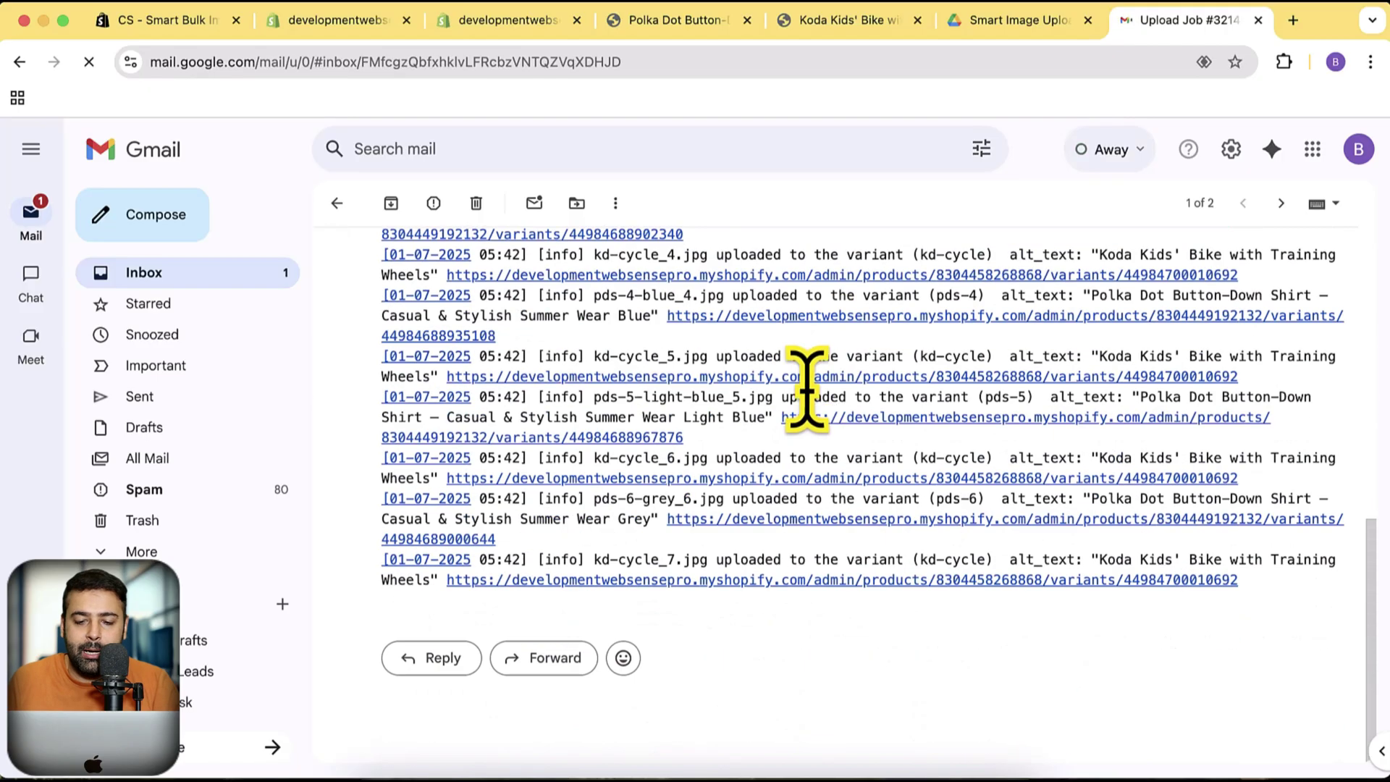
scroll(803, 384, "up", 8)
scroll(899, 434, "down", 5)
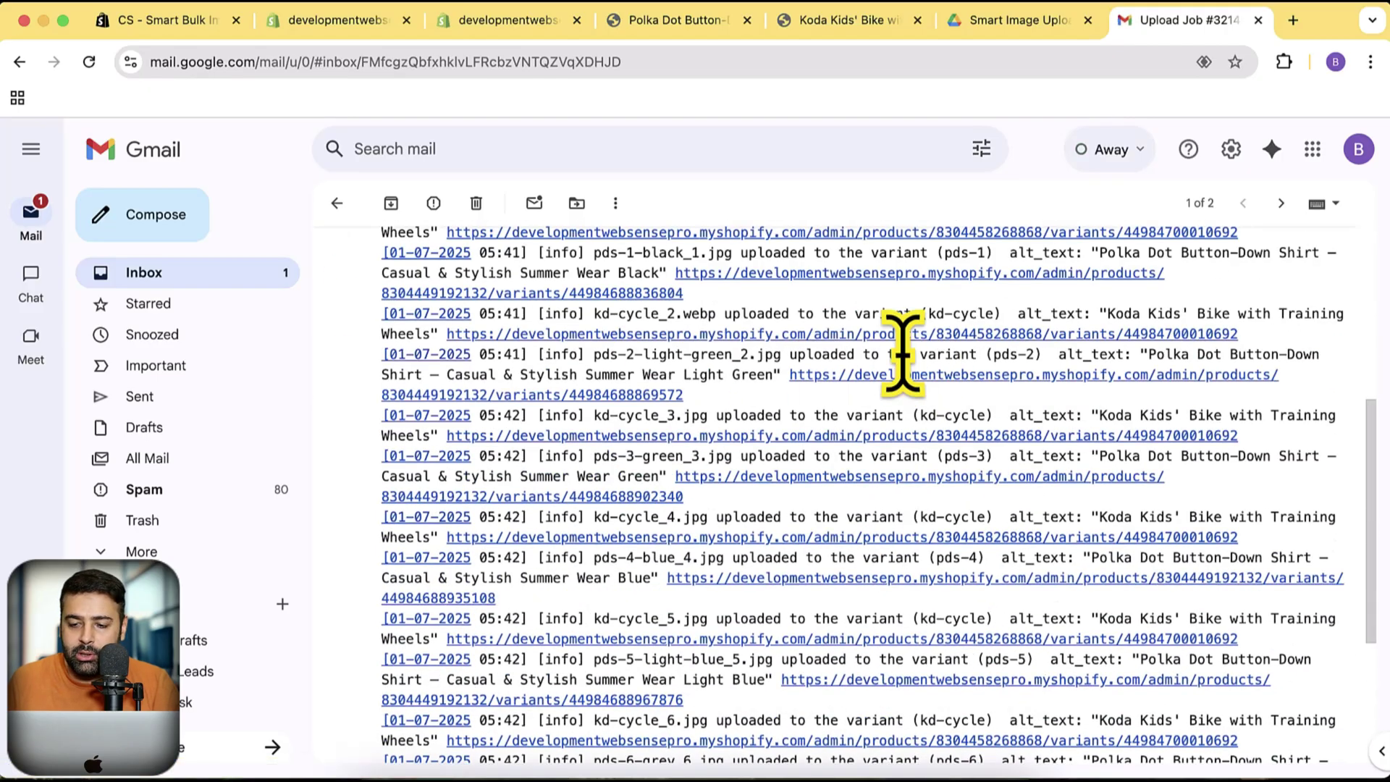
scroll(905, 376, "down", 4)
scroll(915, 434, "up", 10)
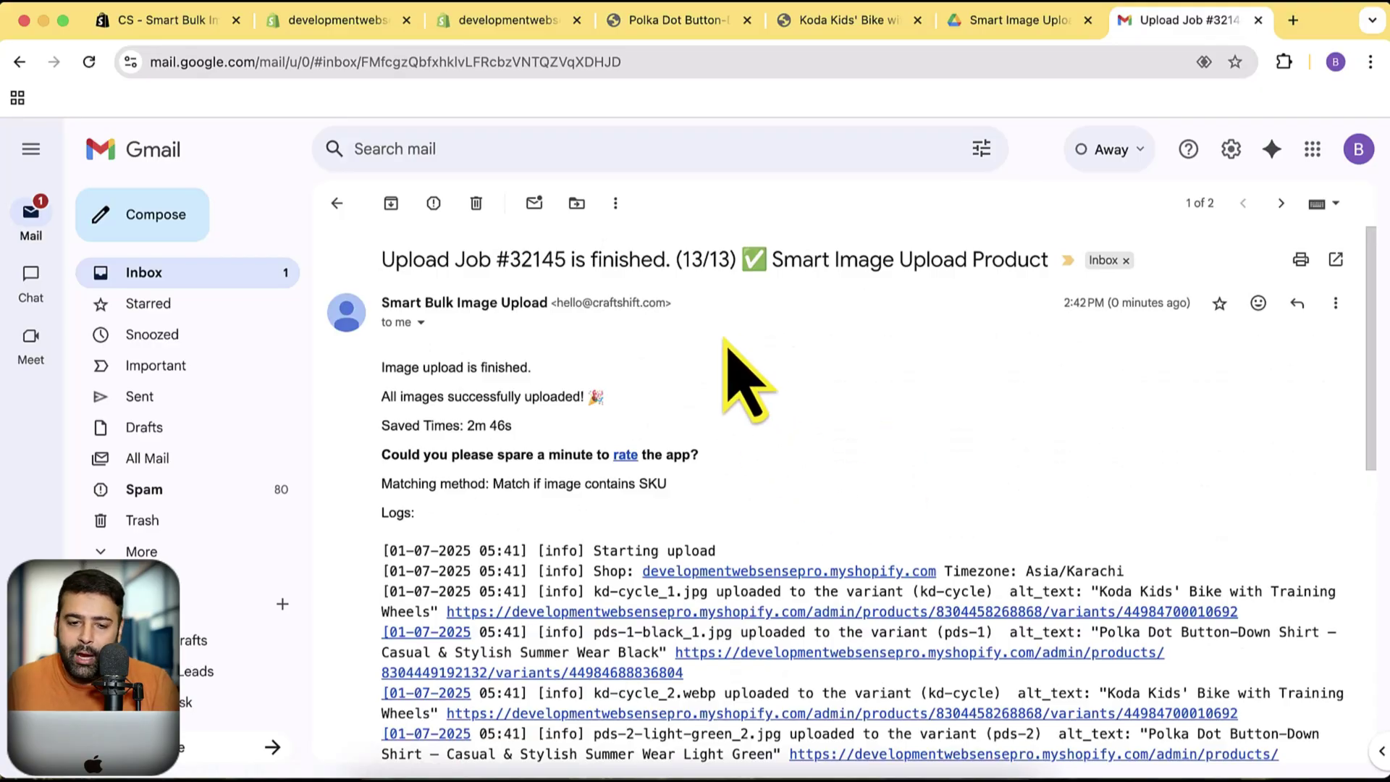
Recheck the finished Upload job #32145 page
left_click(509, 22)
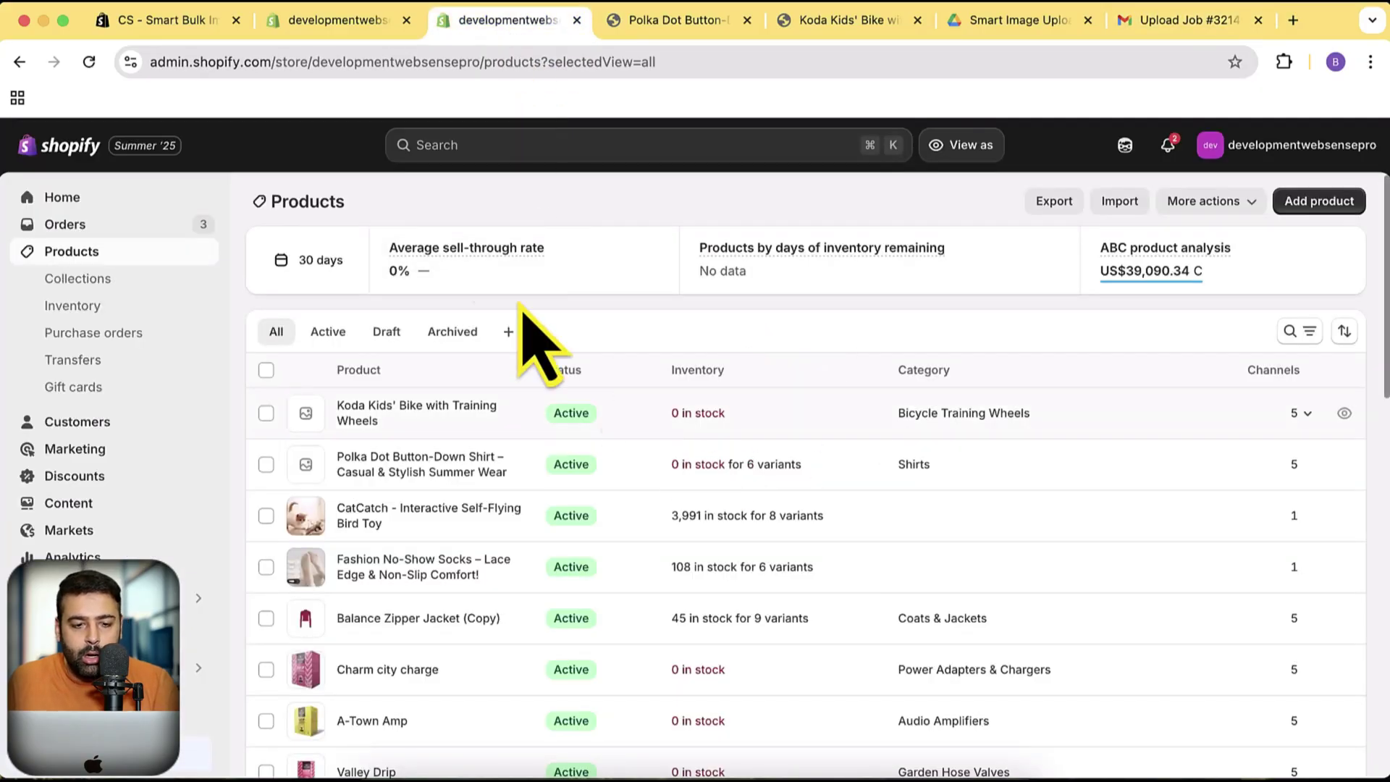
left_click(347, 21)
scroll(465, 310, "down", 1)
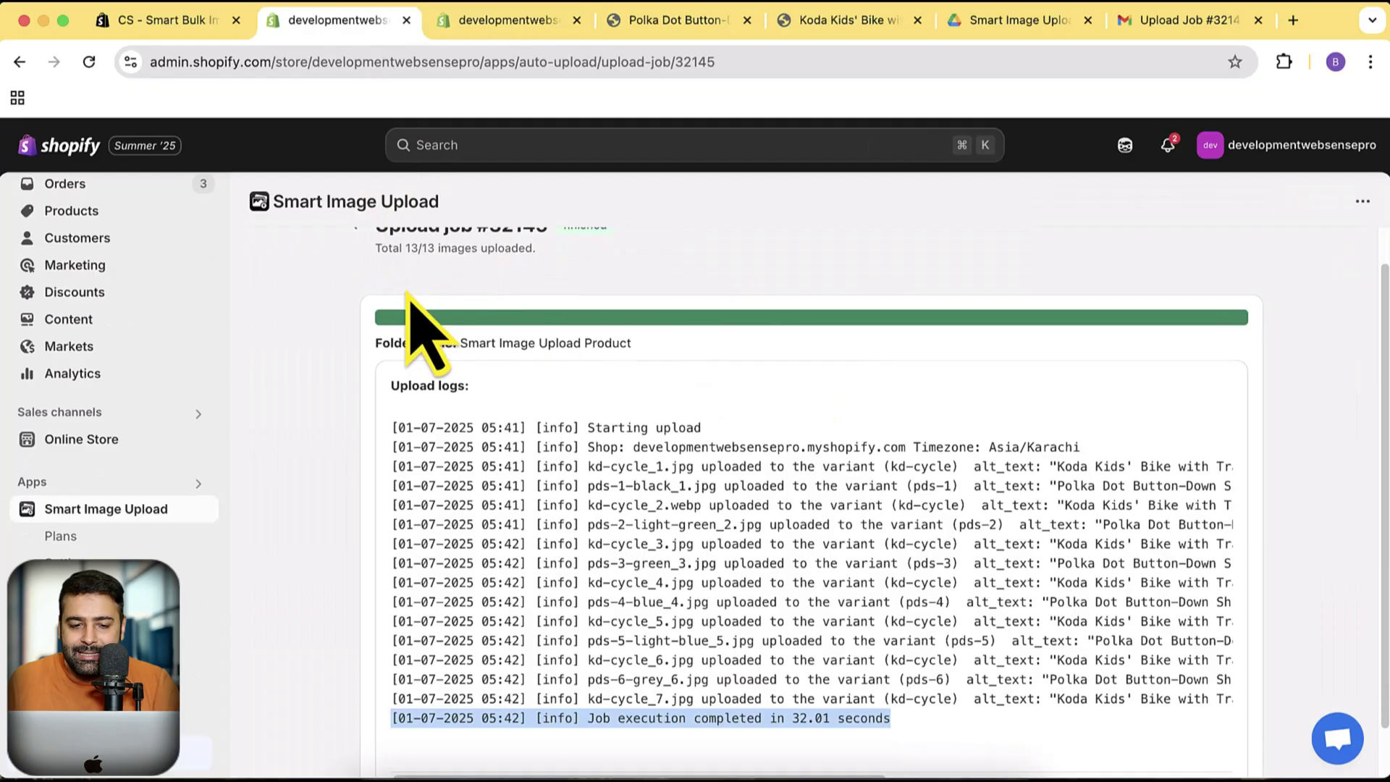
scroll(405, 297, "up", 1)
triple_click(380, 266)
Reload the Polka Dot shirt storefront preview to show the newly uploaded images
left_click(680, 28)
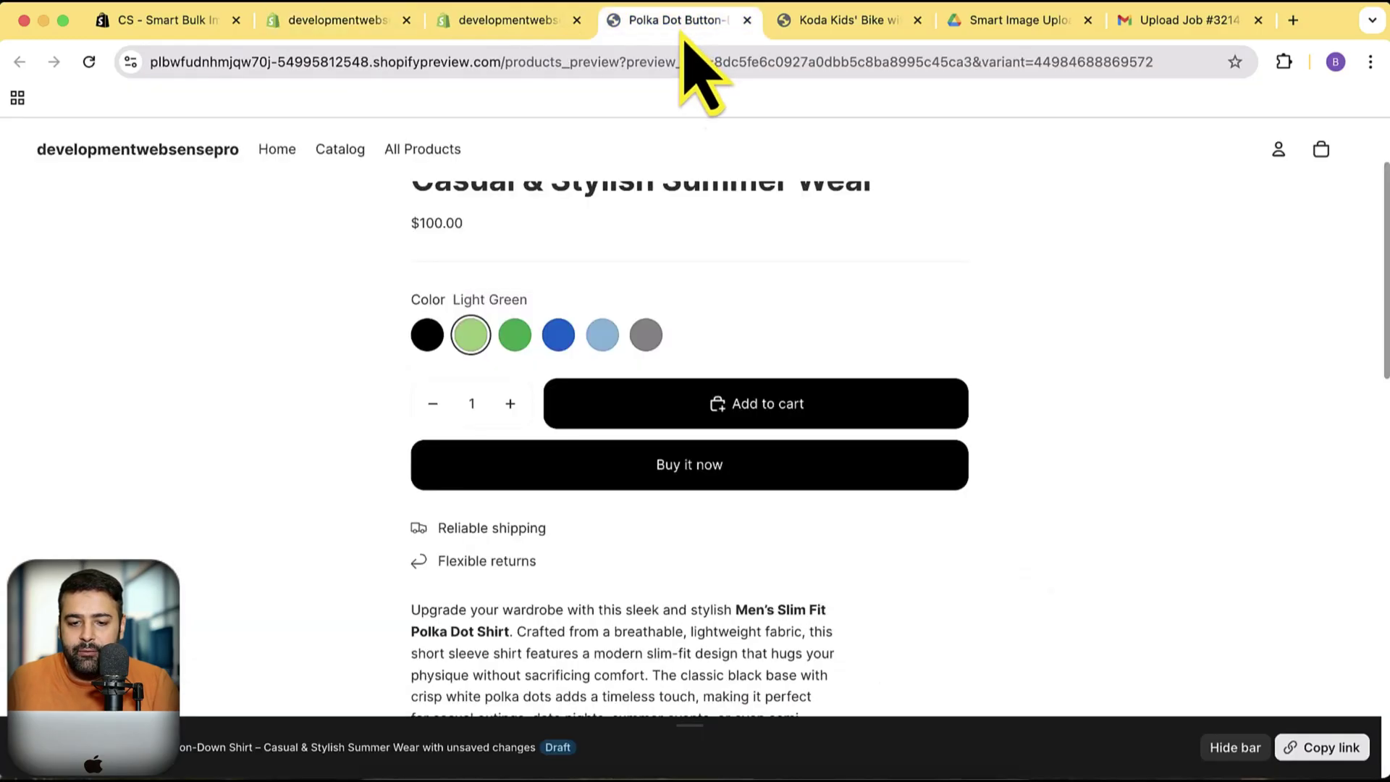
scroll(1006, 290, "up", 2)
key("super+r")
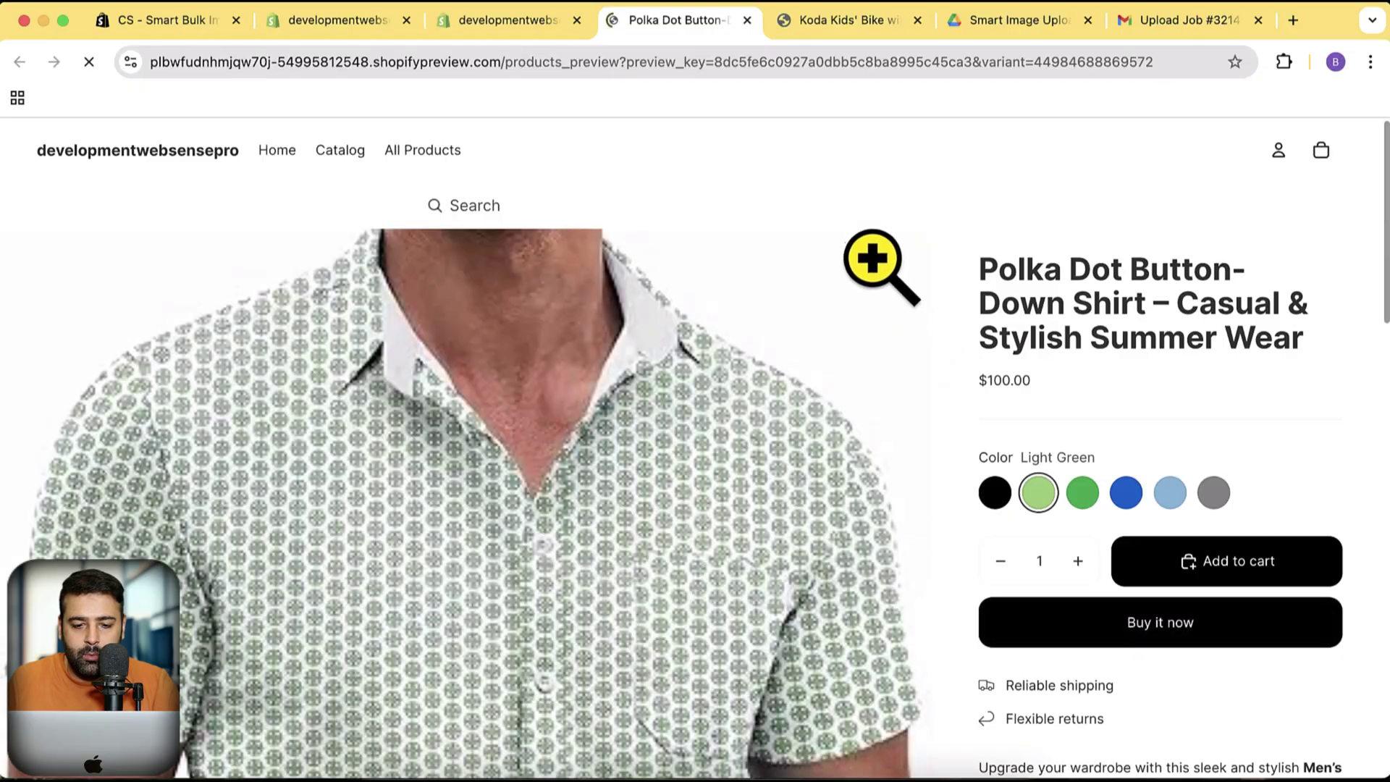
scroll(916, 246, "down", 10)
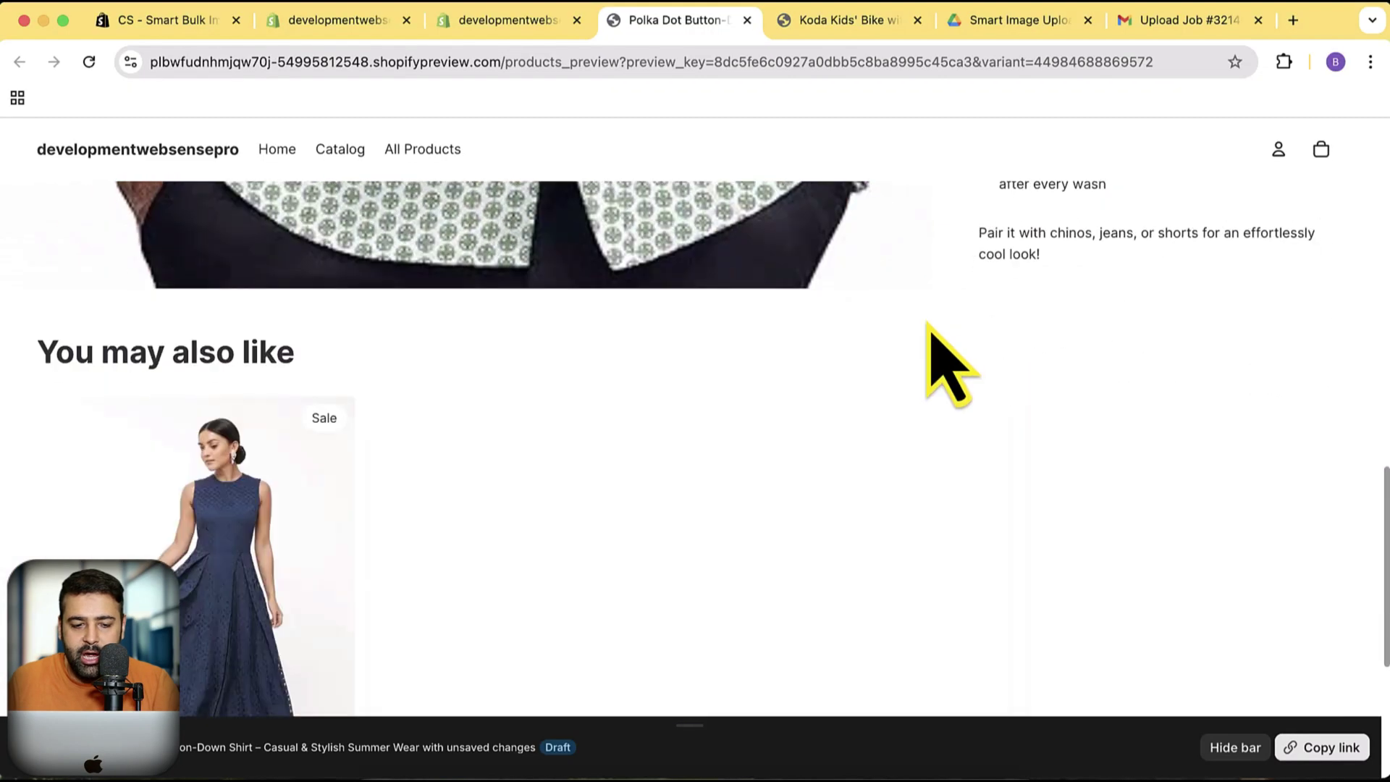
scroll(930, 358, "up", 10)
View the Black, Green, Blue and Light Blue variants, each showing its own photo
left_click(995, 492)
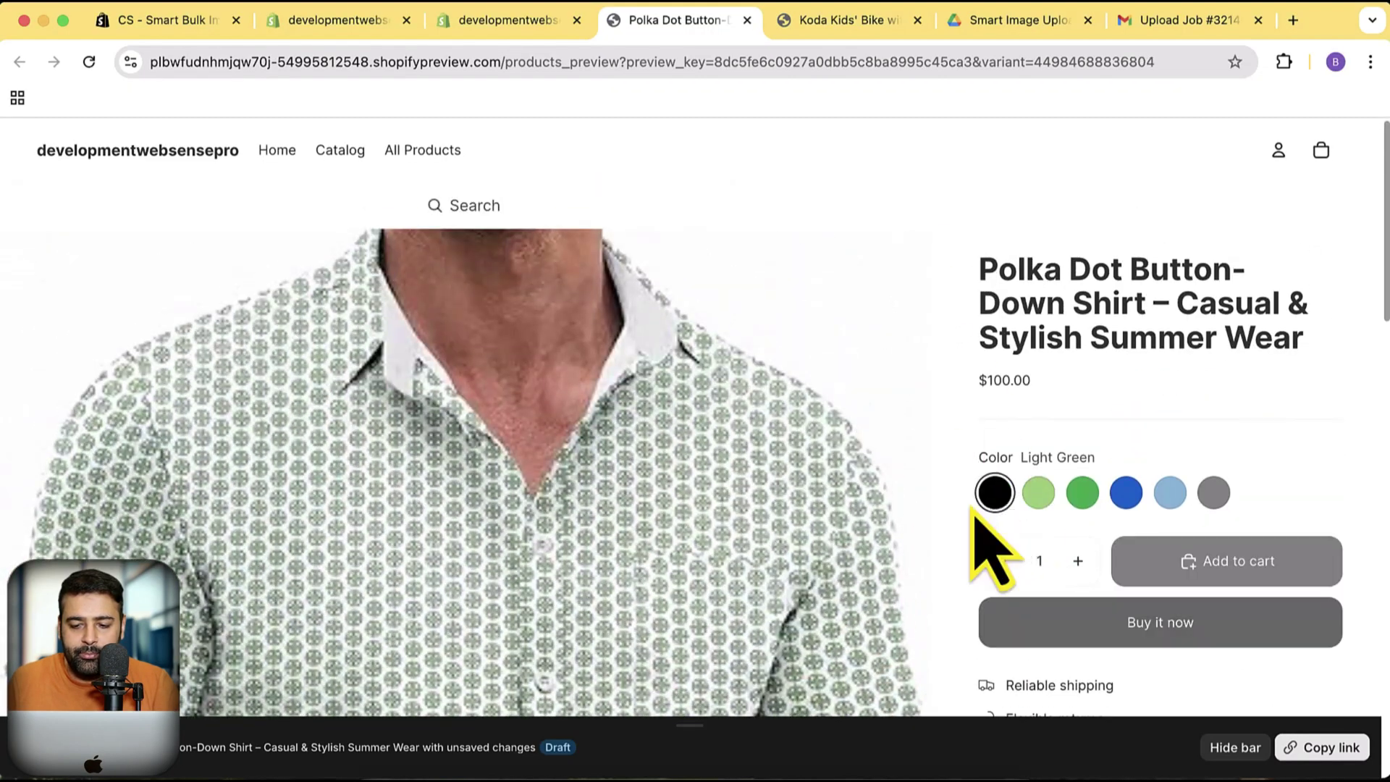
scroll(914, 283, "down", 10)
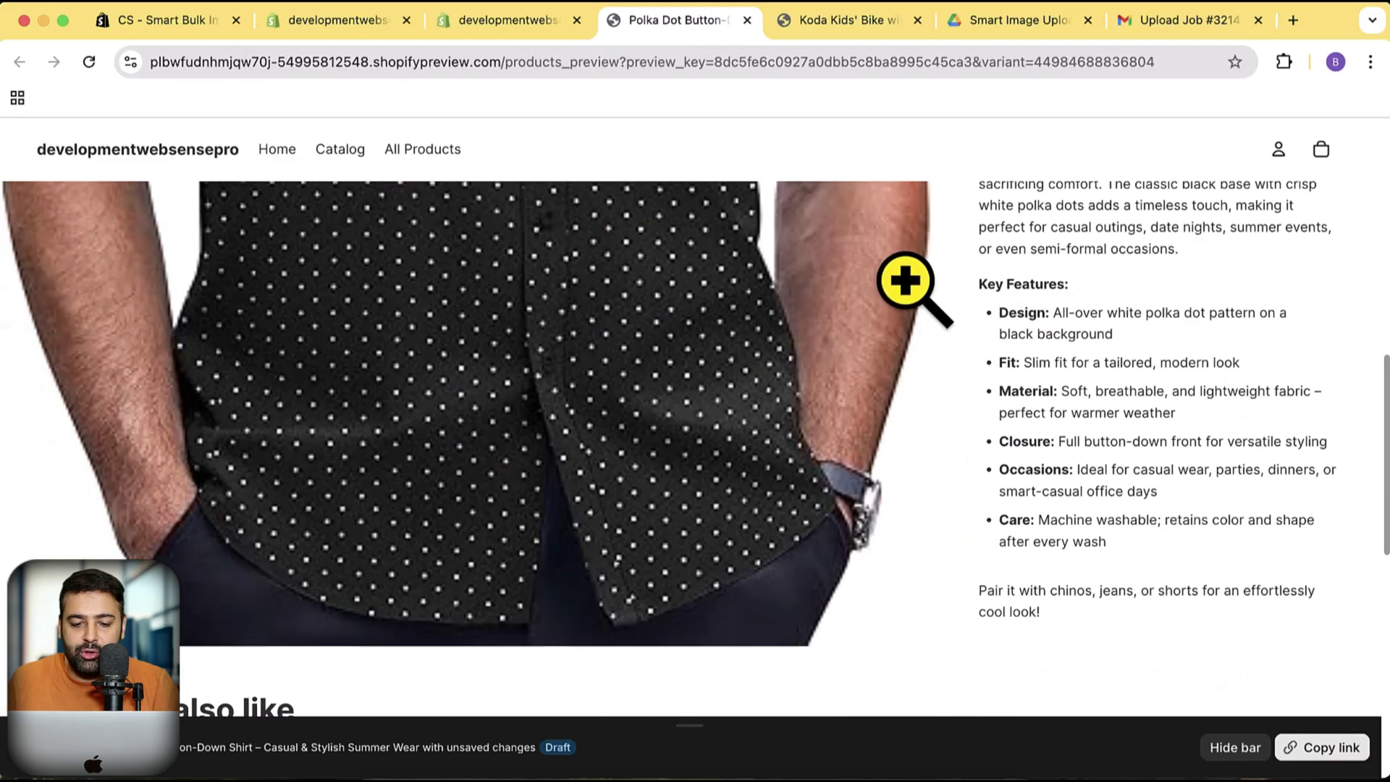
scroll(913, 289, "up", 10)
left_click(1084, 495)
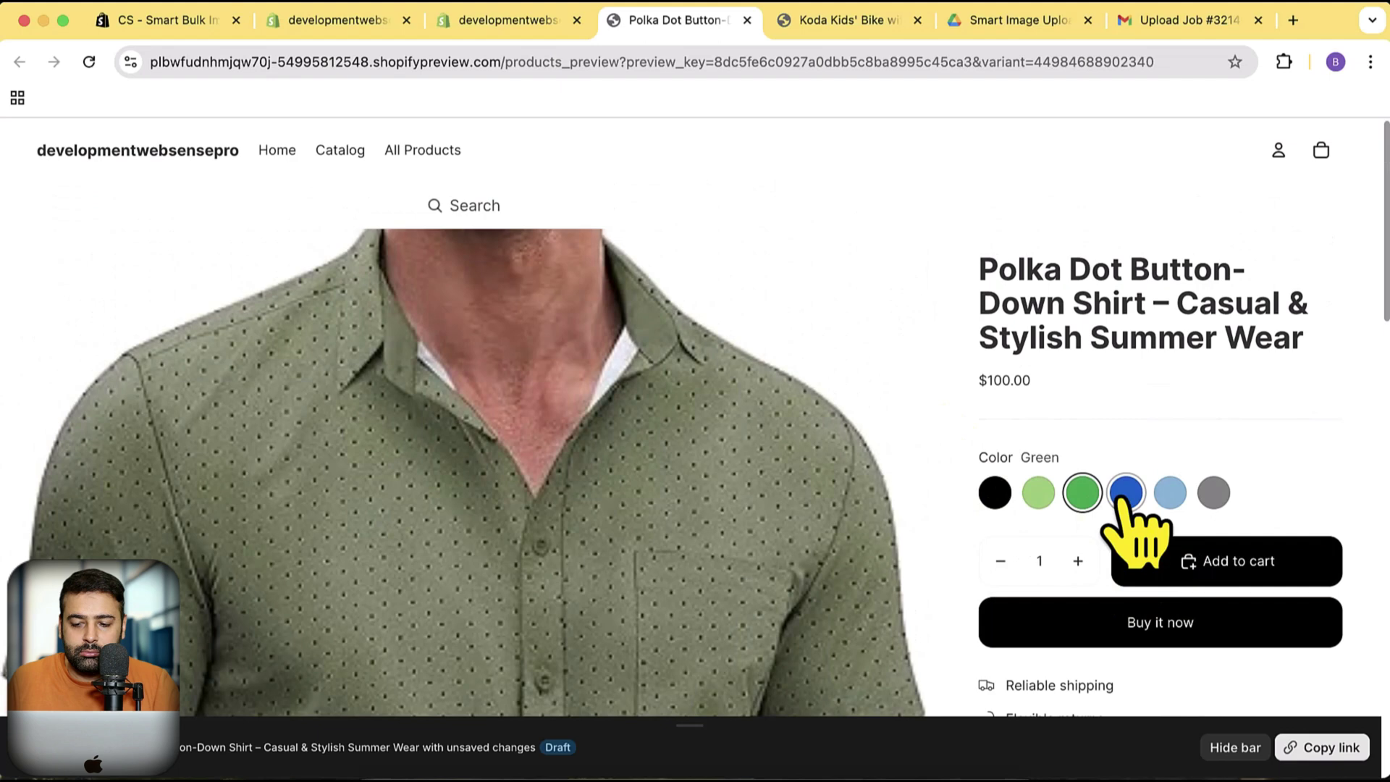
left_click(1124, 495)
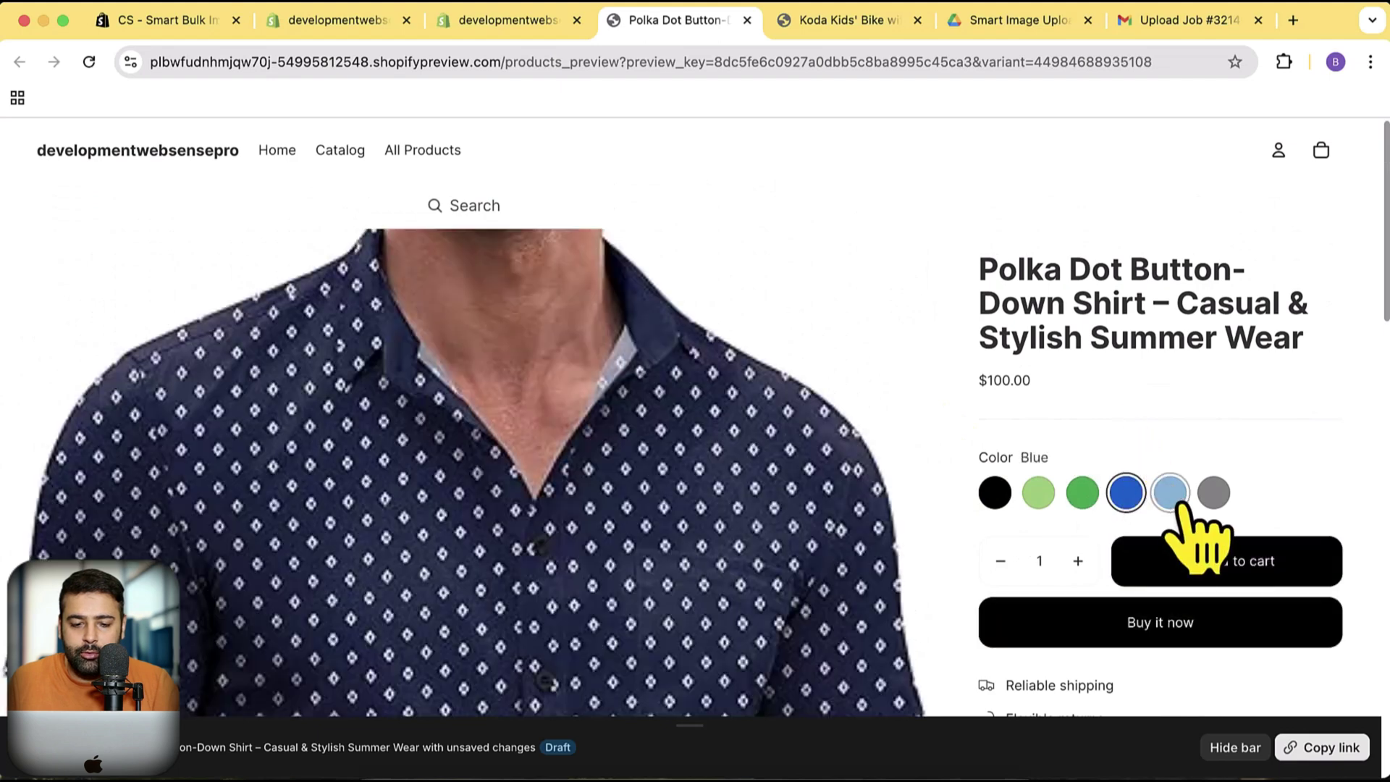
left_click(1174, 498)
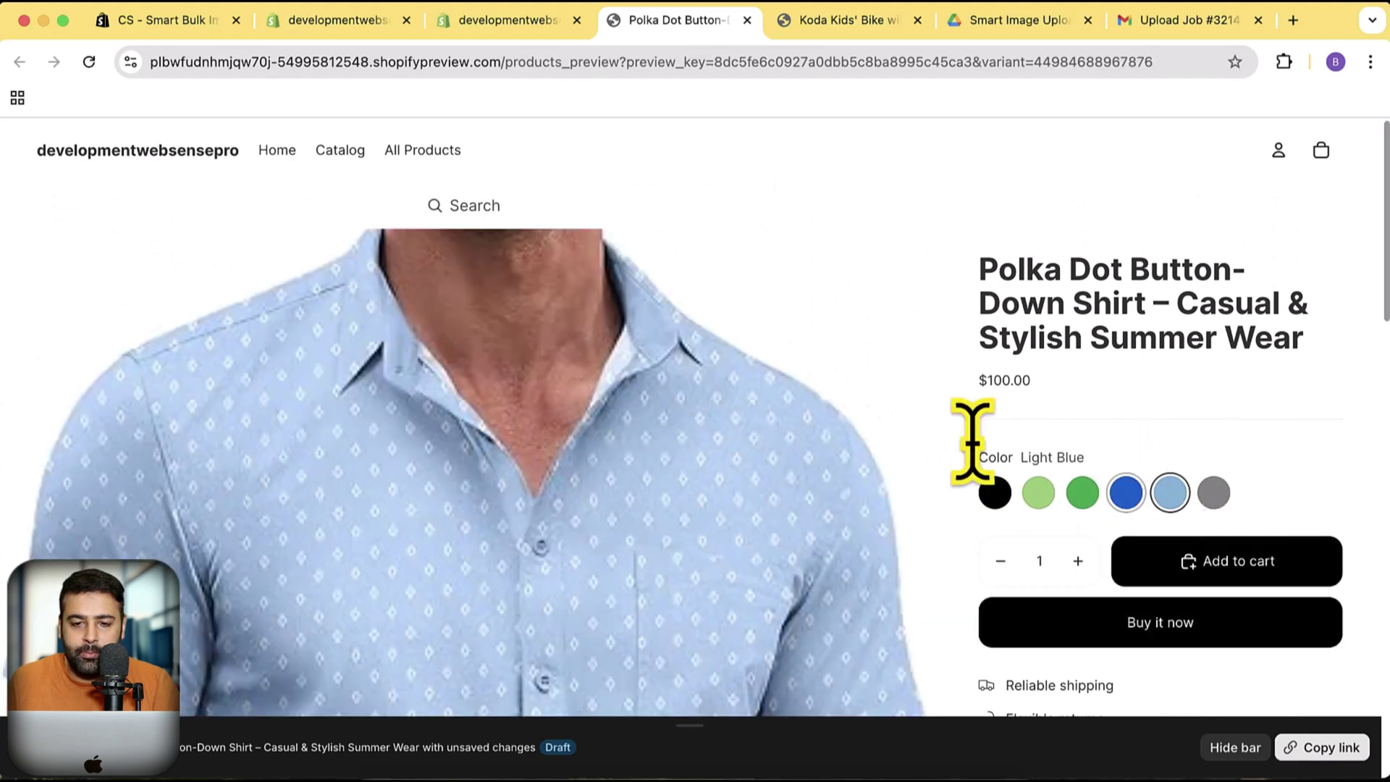
Review the Koda Kids' Bike preview gallery to confirm the new multi-color bike photos appear
left_click(830, 21)
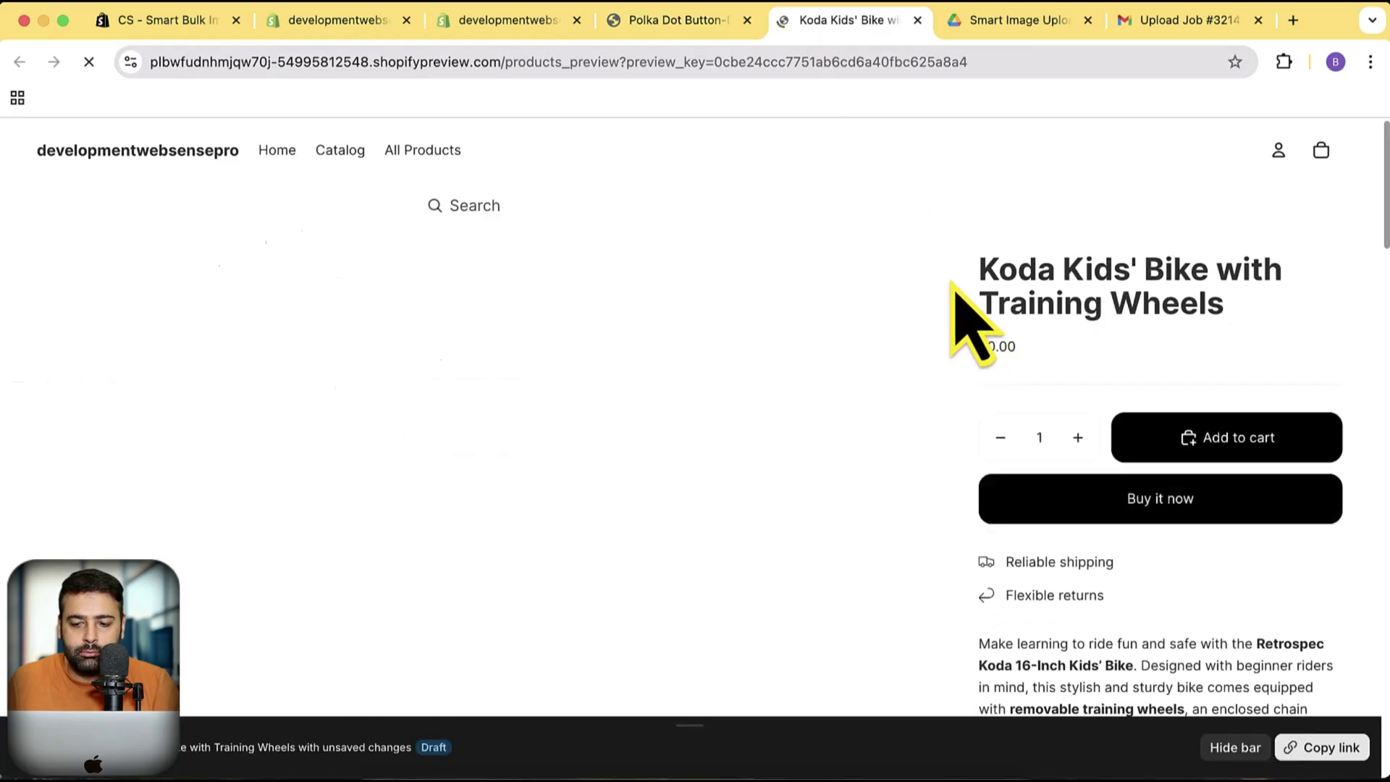
scroll(940, 326, "down", 10)
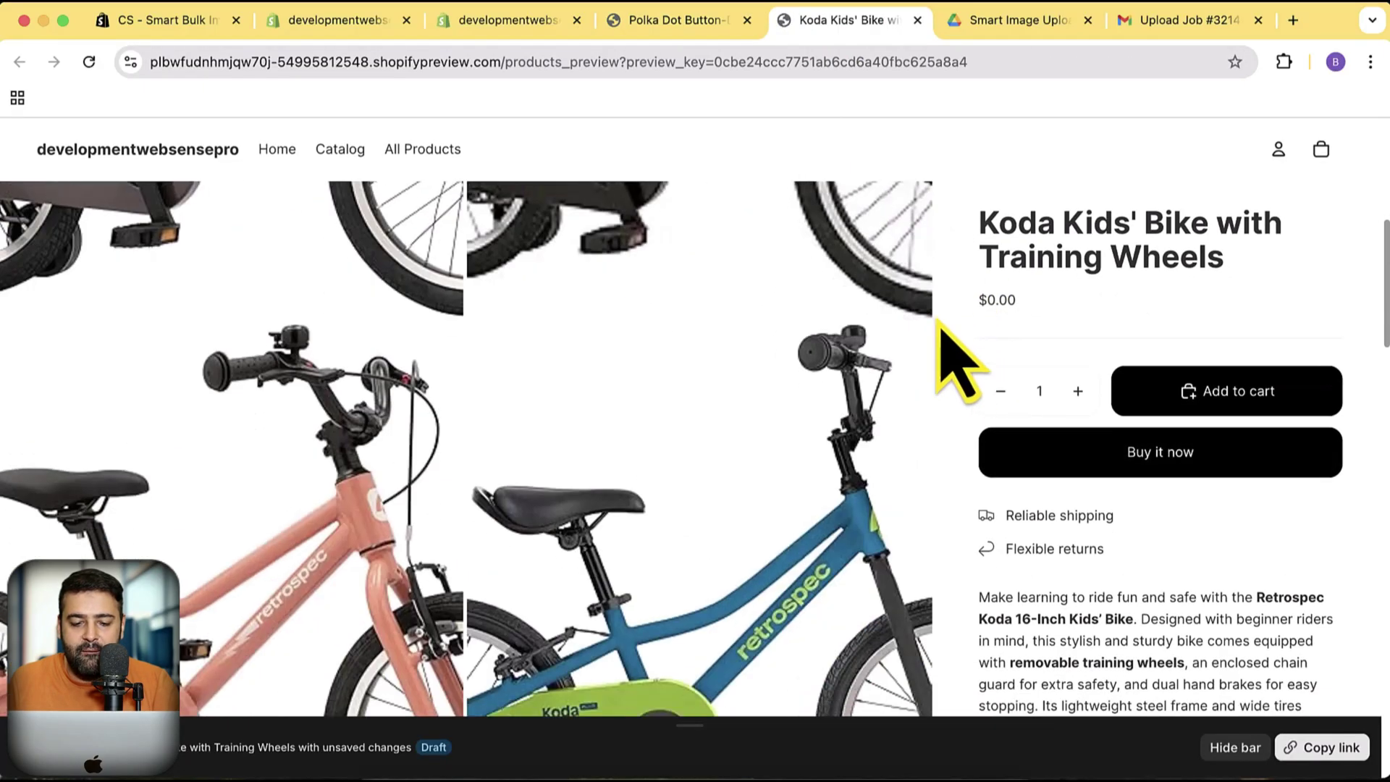
scroll(800, 294, "down", 6)
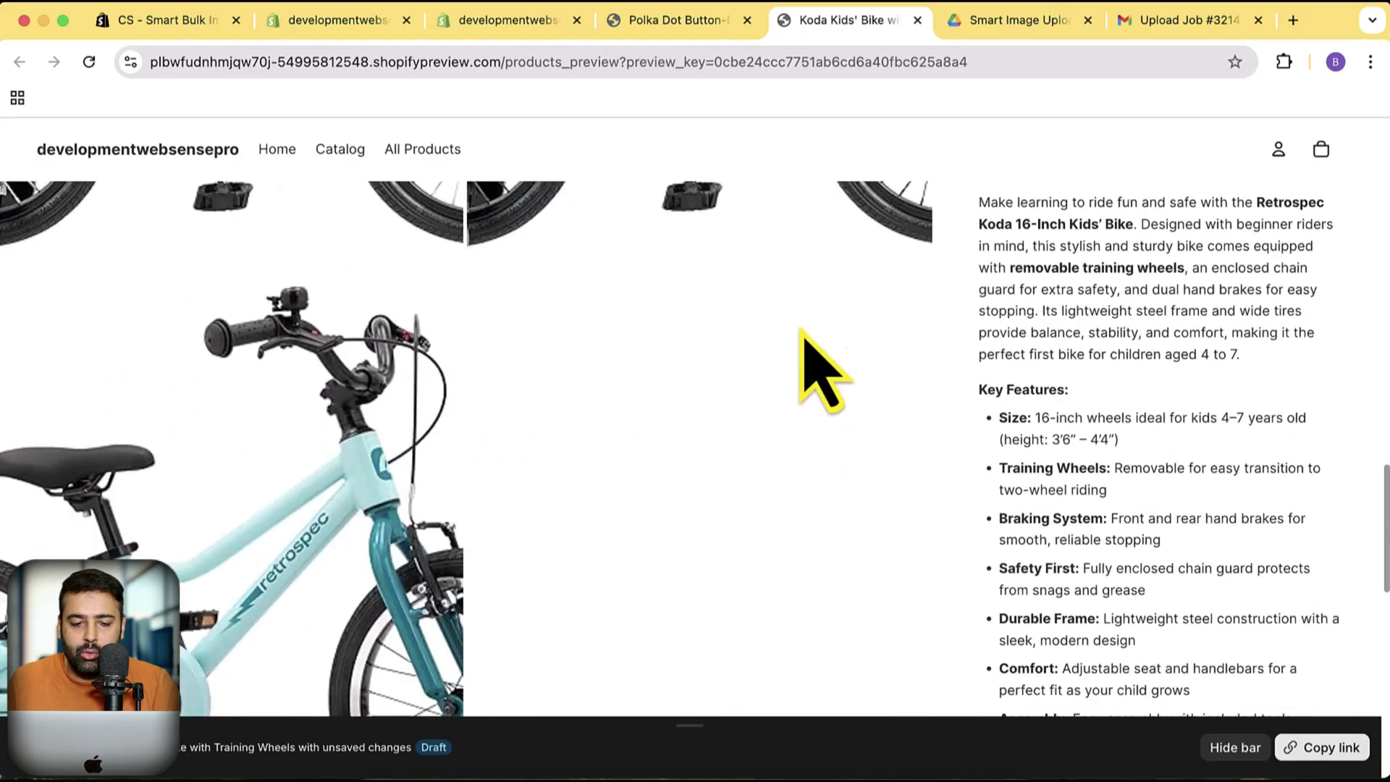
scroll(499, 539, "down", 3)
scroll(497, 568, "up", 10)
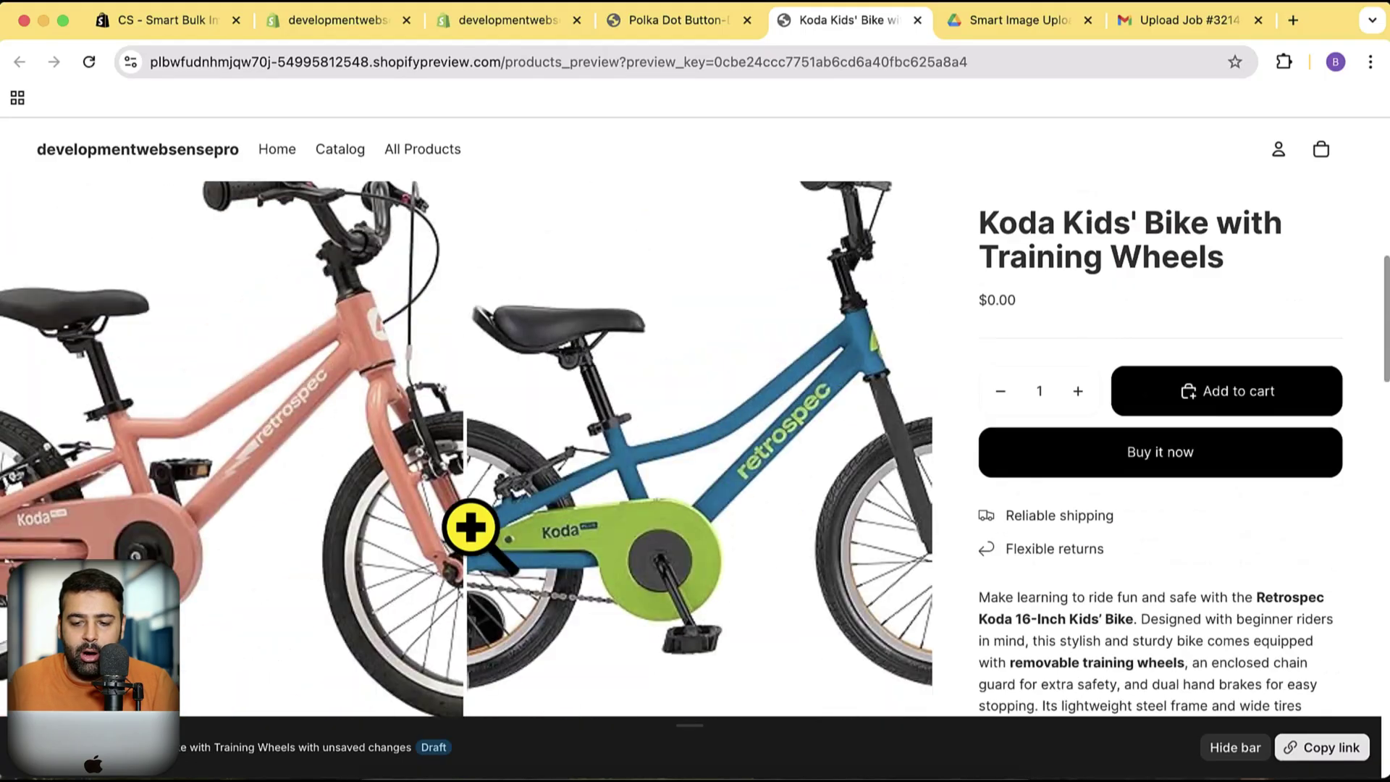